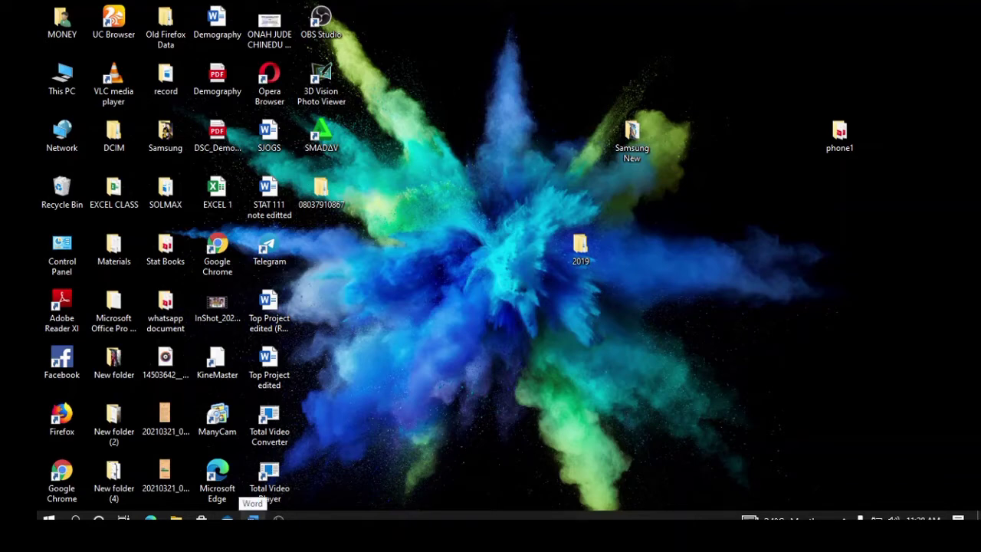
Start Word and create a new blank document, after looking through the available templates.
{"action": "left_click", "coordinate": [75, 519]}
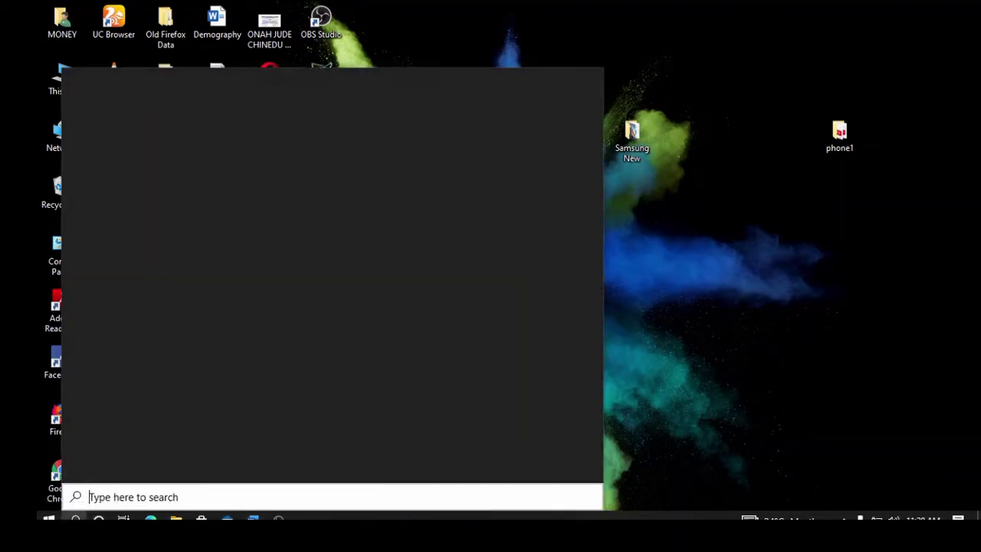
{"action": "type", "text": "word"}
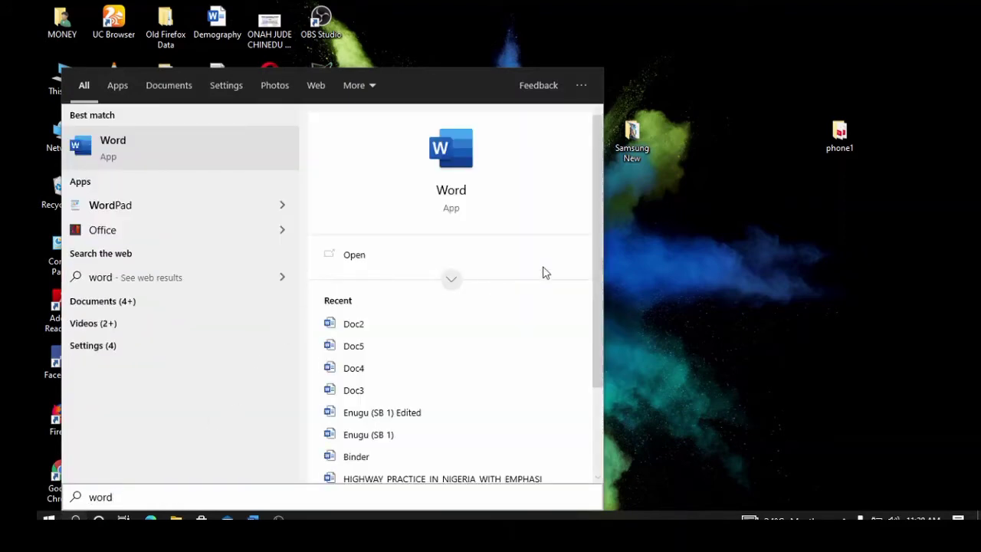
{"action": "left_click", "coordinate": [719, 423]}
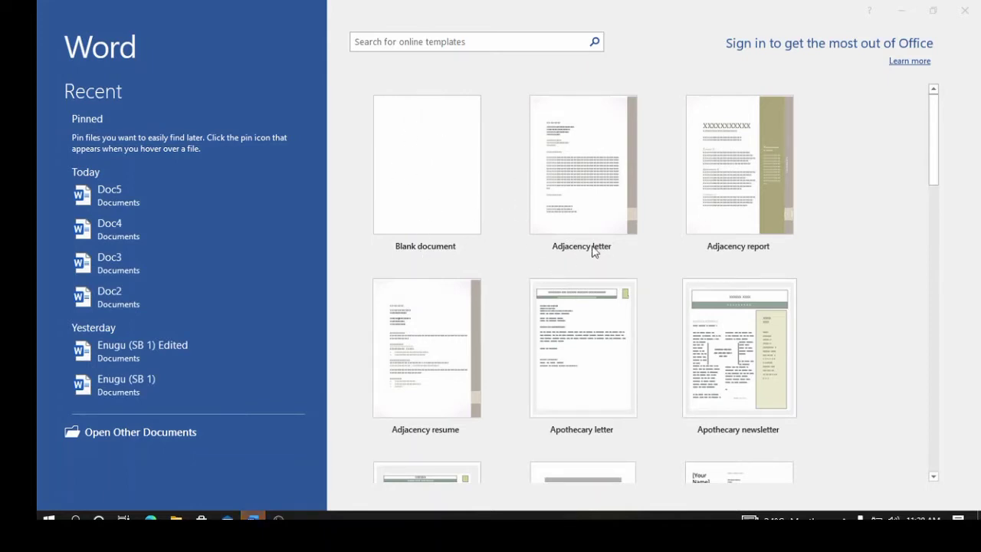
{"action": "scroll", "coordinate": [595, 264], "scroll_direction": "down", "scroll_amount": 2}
{"action": "scroll", "coordinate": [597, 267], "scroll_direction": "down", "scroll_amount": 4}
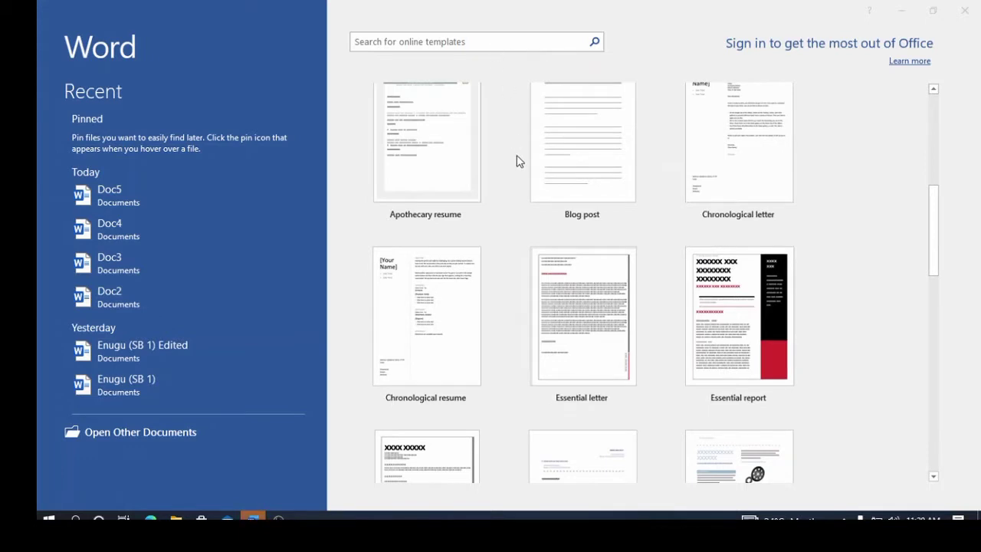
{"action": "scroll", "coordinate": [518, 161], "scroll_direction": "up", "scroll_amount": 6}
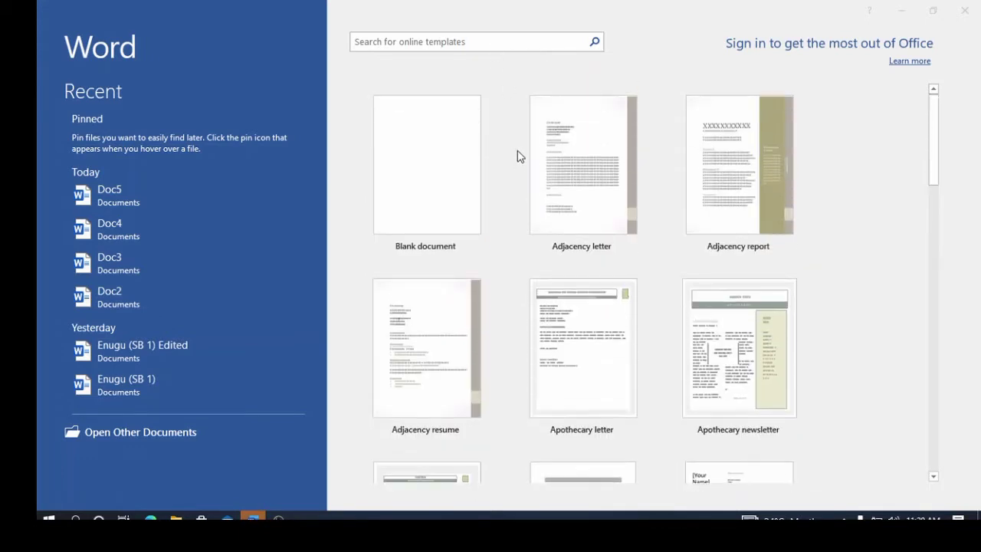
{"action": "left_click", "coordinate": [441, 188]}
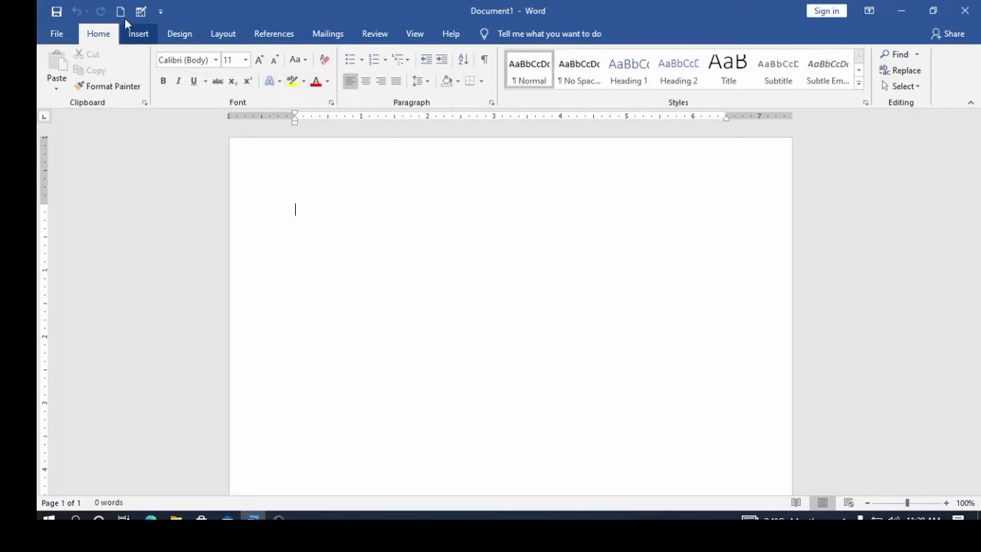
Examine the Insert, Design, Layout, Mailings, Review and View command sets, returning to the Home commands.
{"action": "left_click", "coordinate": [139, 37]}
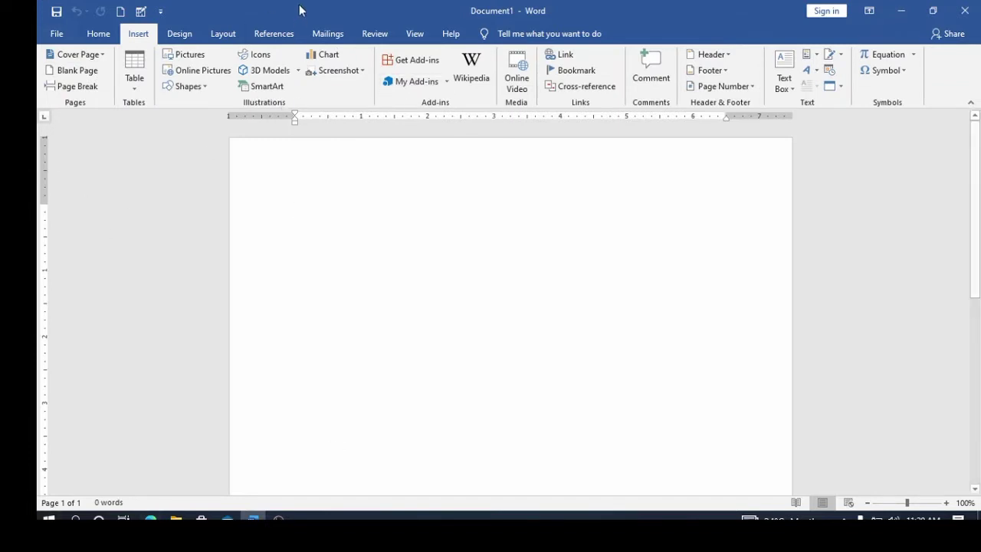
{"action": "left_click", "coordinate": [100, 36]}
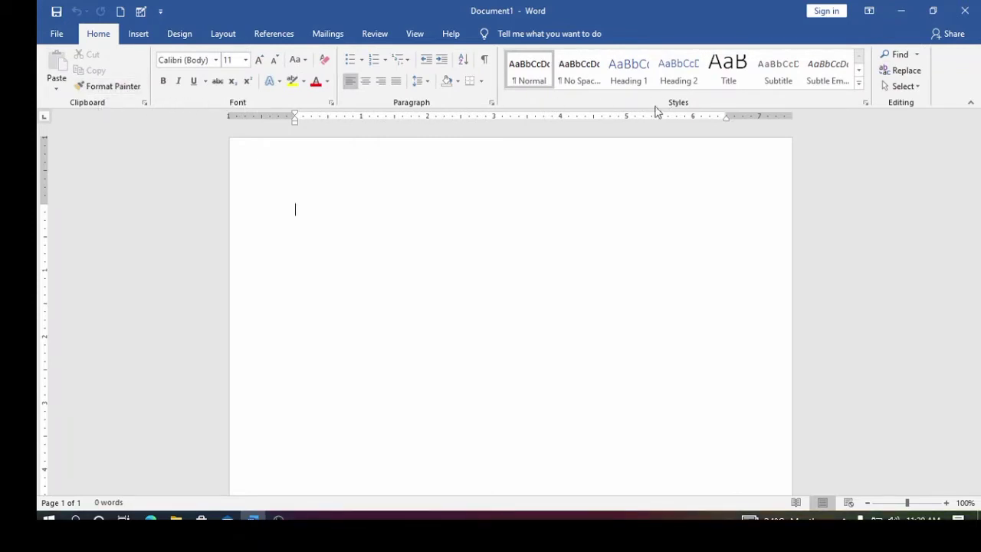
{"action": "left_click", "coordinate": [140, 40]}
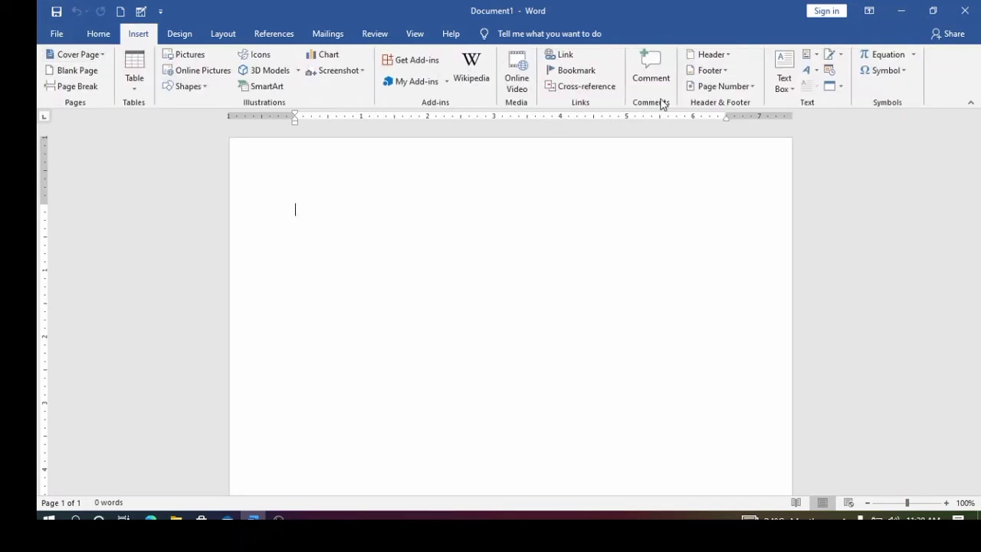
{"action": "left_click", "coordinate": [179, 36]}
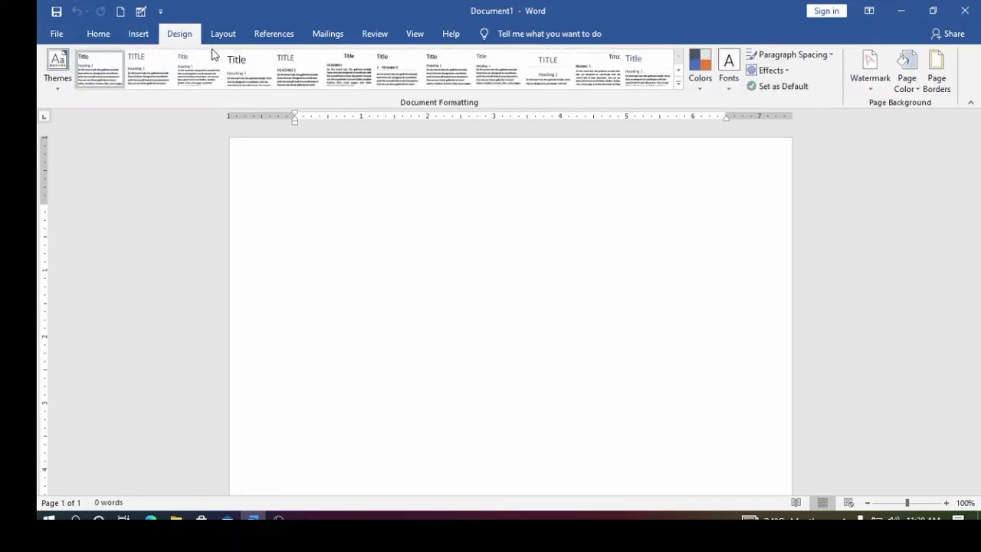
{"action": "left_click", "coordinate": [222, 39]}
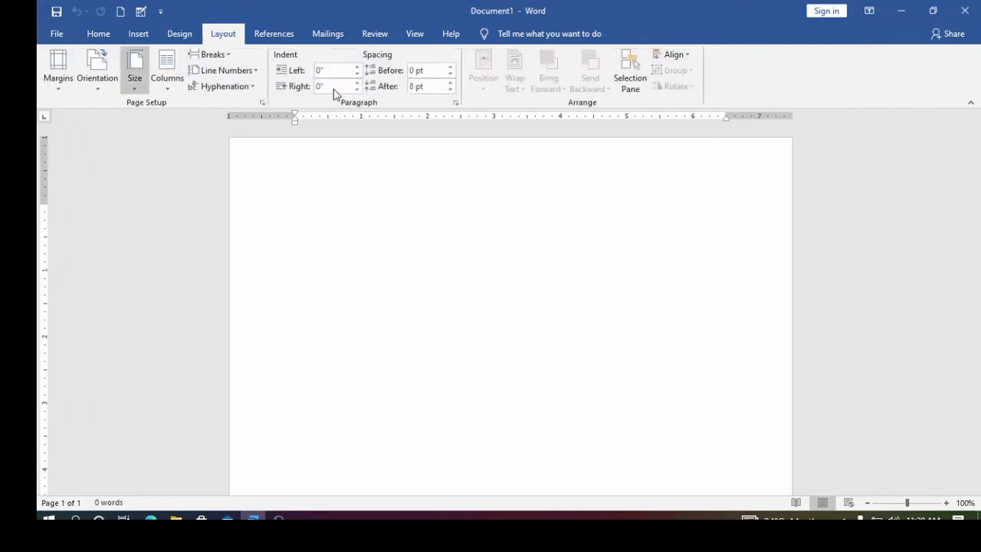
{"action": "left_click", "coordinate": [328, 33]}
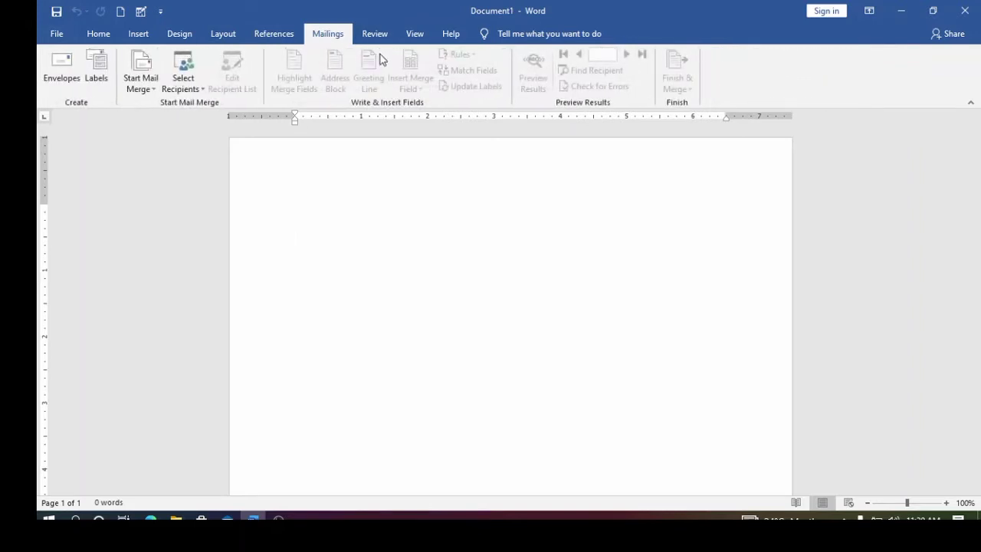
{"action": "left_click", "coordinate": [374, 35]}
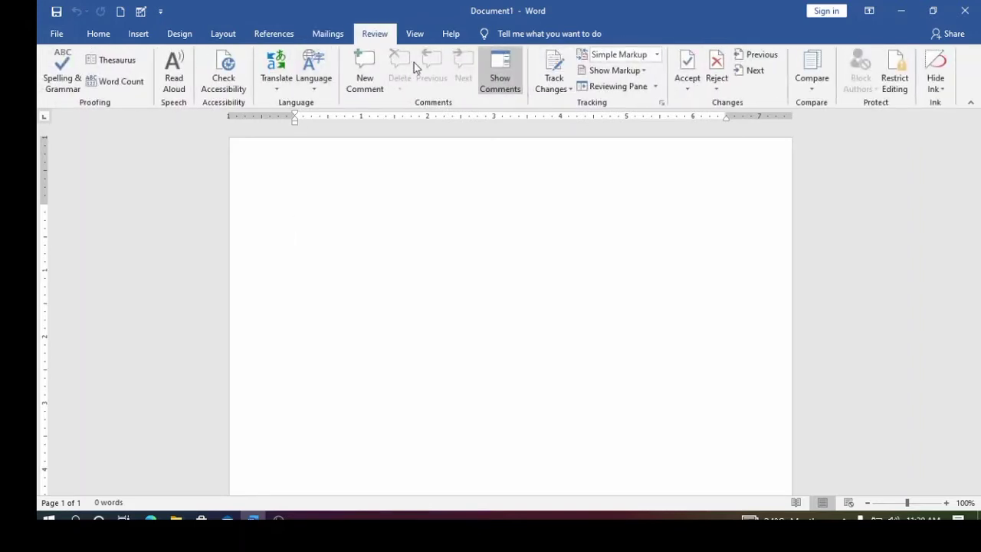
{"action": "left_click", "coordinate": [413, 37]}
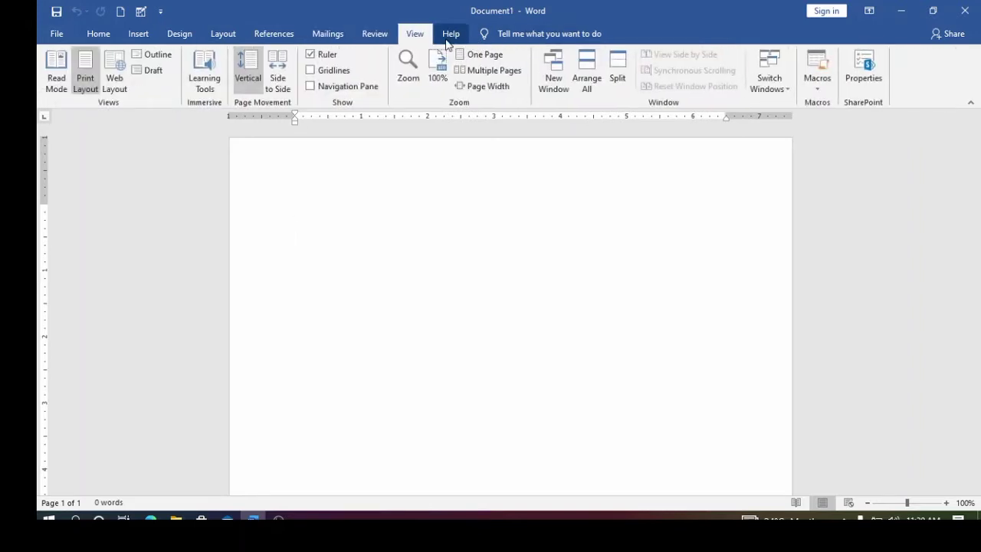
{"action": "left_click", "coordinate": [108, 40]}
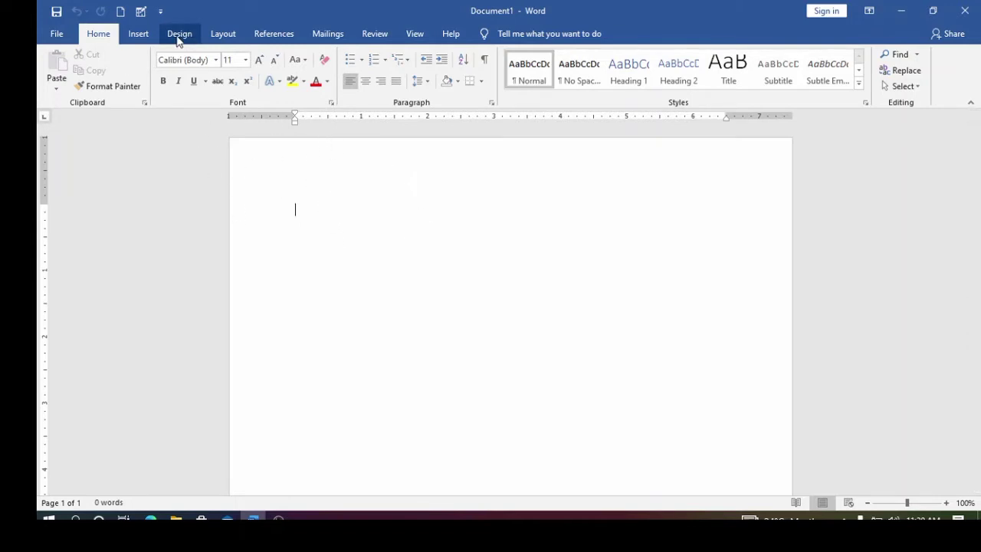
Hide the document ruler and return to the Home commands.
{"action": "left_click", "coordinate": [410, 34]}
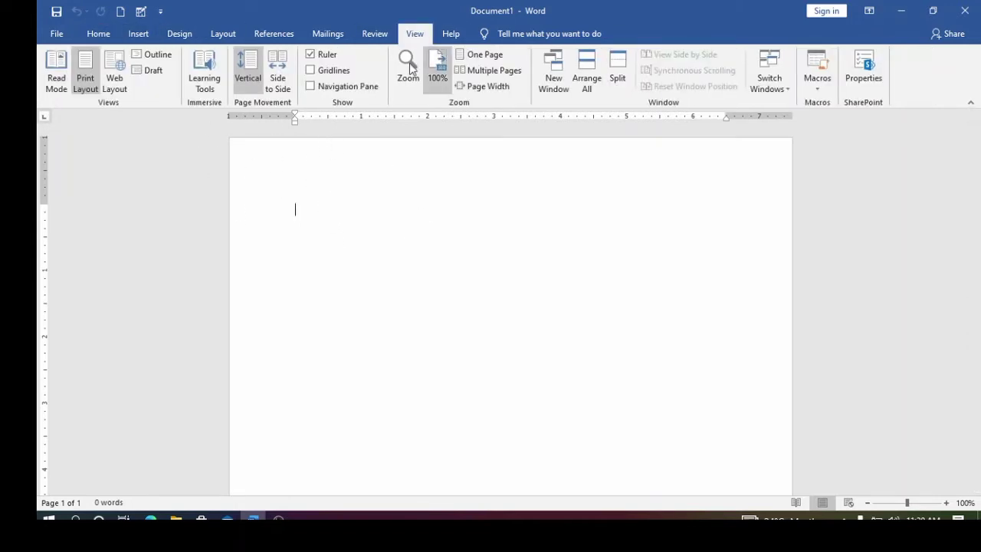
{"action": "left_click", "coordinate": [310, 55]}
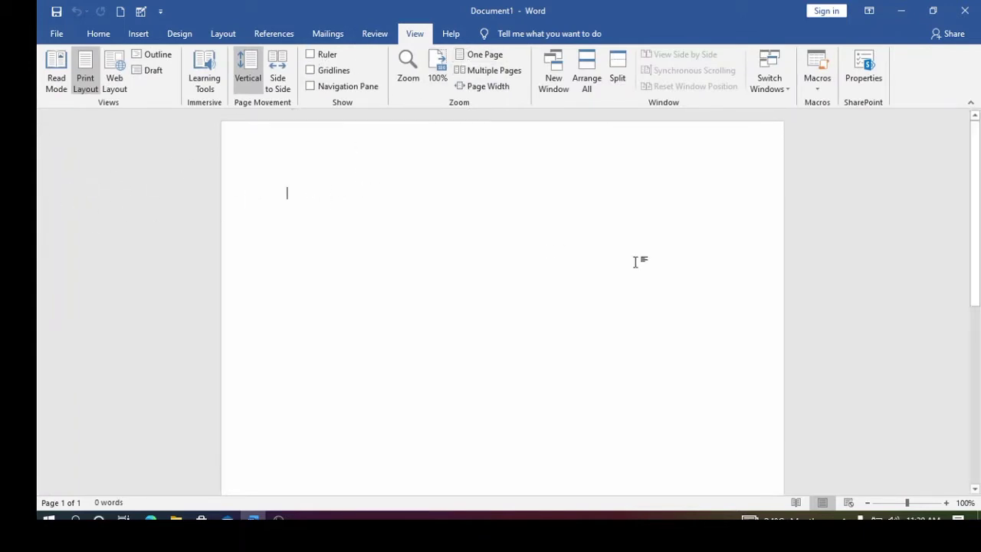
{"action": "left_click", "coordinate": [99, 35]}
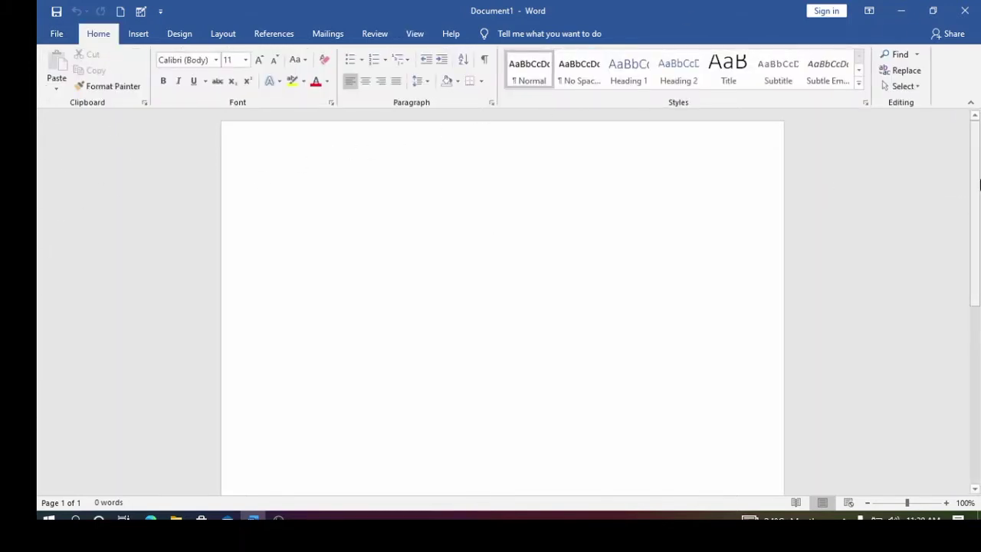
{"action": "left_click_drag", "start_coordinate": [976, 148], "coordinate": [287, 190]}
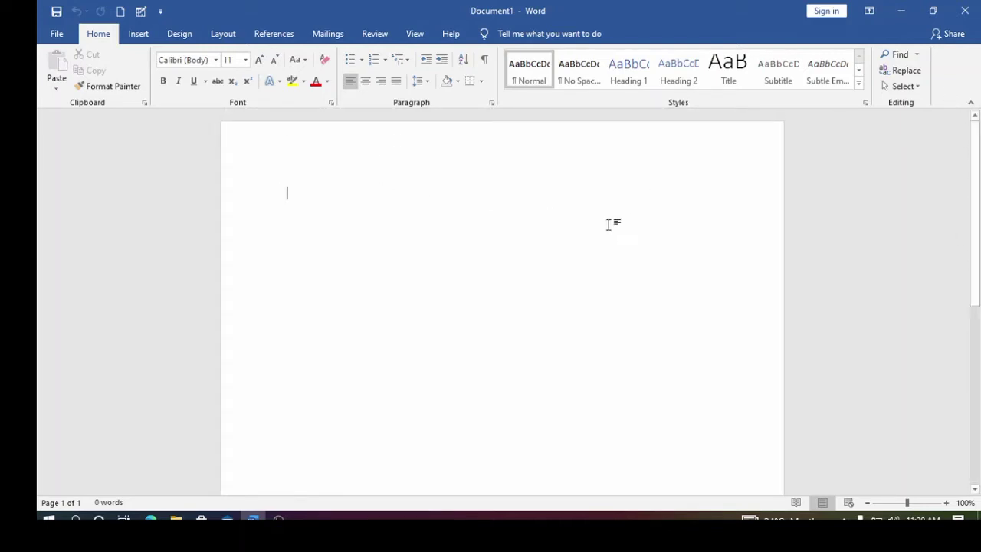
Enlarge the document view to 150%.
{"action": "left_click", "coordinate": [946, 503]}
{"action": "left_click", "coordinate": [946, 502]}
{"action": "left_click", "coordinate": [945, 503]}
{"action": "left_click", "coordinate": [945, 503]}
{"action": "left_click", "coordinate": [945, 503]}
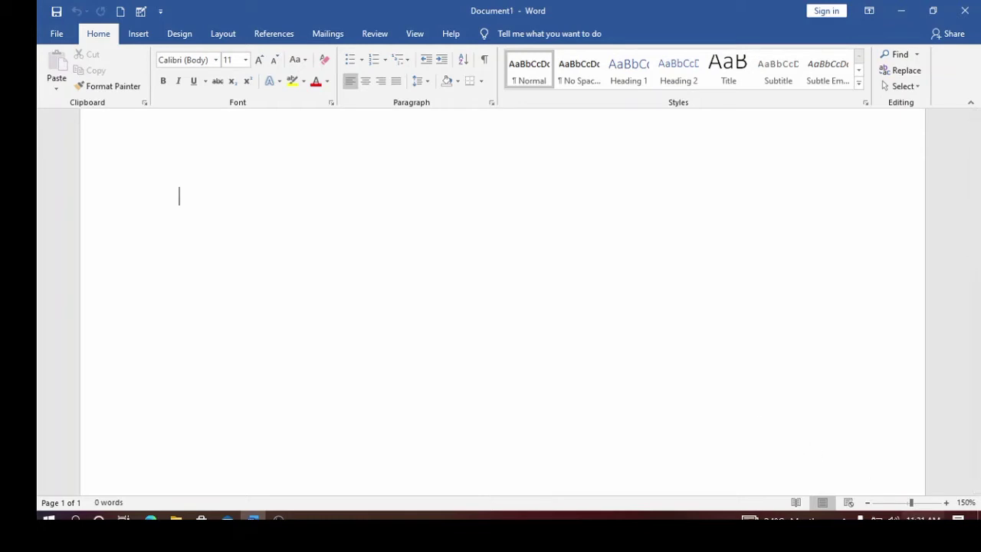
Reduce the document view to 90%, and restore it to 100%.
{"action": "left_click", "coordinate": [868, 502]}
{"action": "left_click", "coordinate": [868, 503]}
{"action": "left_click", "coordinate": [868, 502]}
{"action": "left_click", "coordinate": [868, 503]}
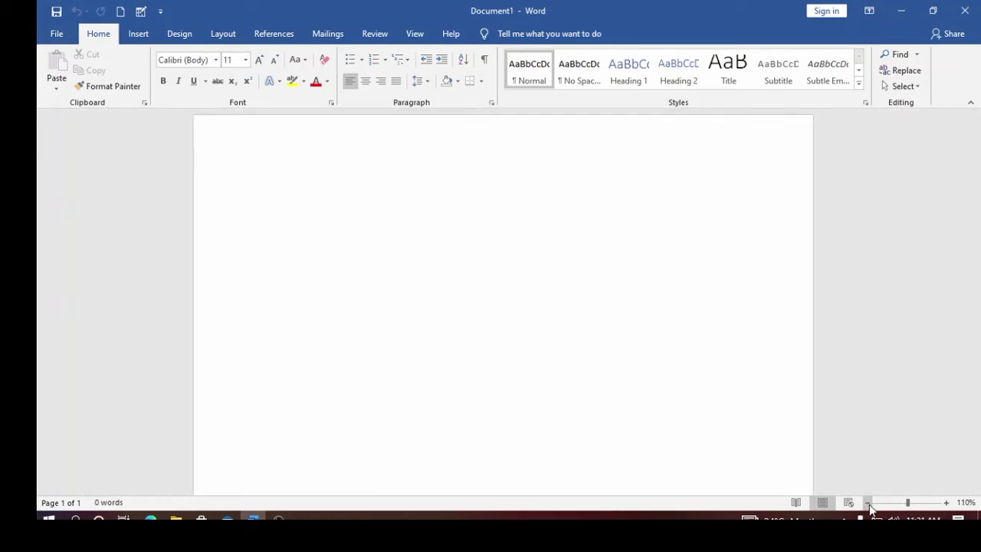
{"action": "left_click", "coordinate": [868, 502]}
{"action": "left_click", "coordinate": [868, 503]}
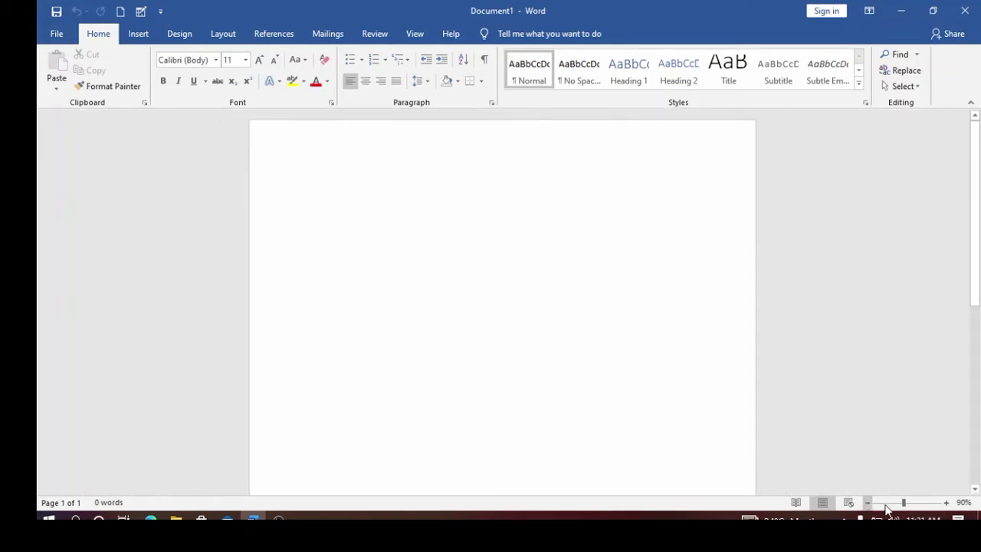
{"action": "left_click", "coordinate": [947, 502]}
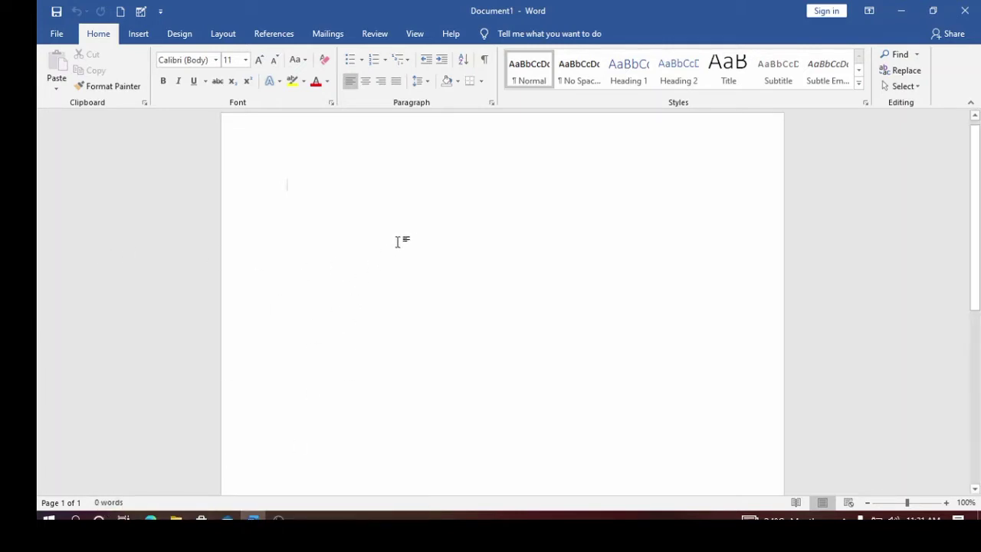
{"action": "scroll", "coordinate": [383, 230], "scroll_direction": "up", "scroll_amount": 1}
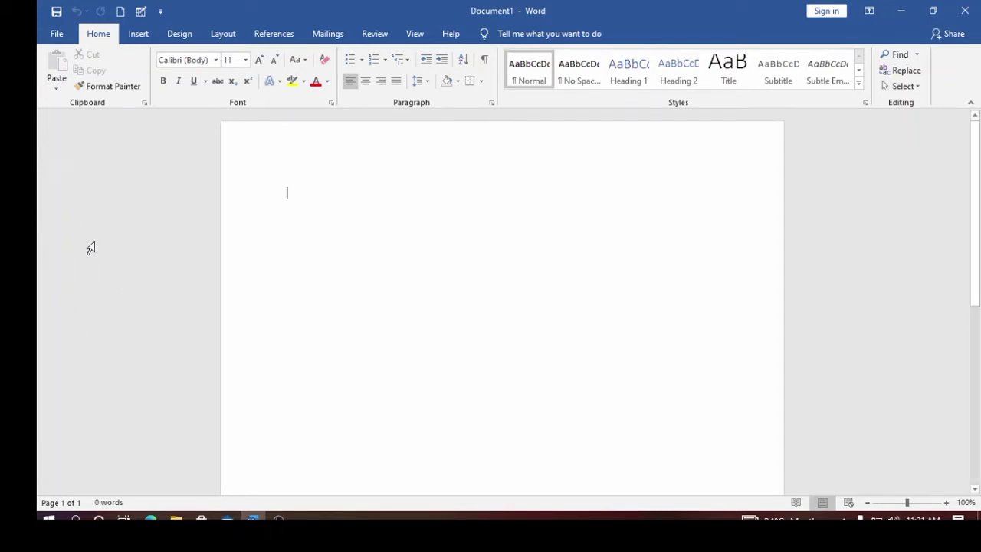
Look through the command sets for the ruler option, and show the ruler briefly before hiding it again.
{"action": "left_click", "coordinate": [139, 39]}
{"action": "left_click", "coordinate": [177, 35]}
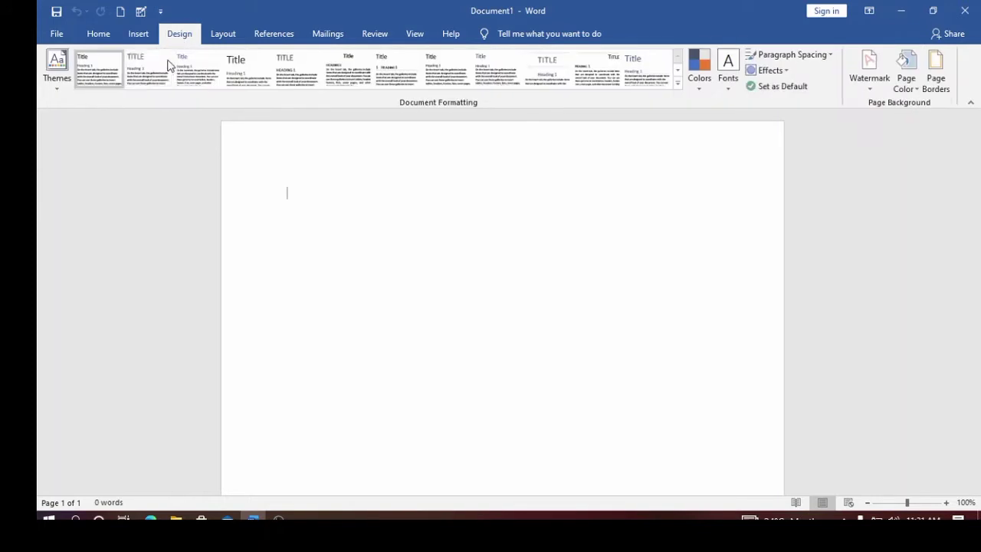
{"action": "left_click", "coordinate": [226, 35]}
{"action": "left_click", "coordinate": [283, 36]}
{"action": "left_click", "coordinate": [318, 36]}
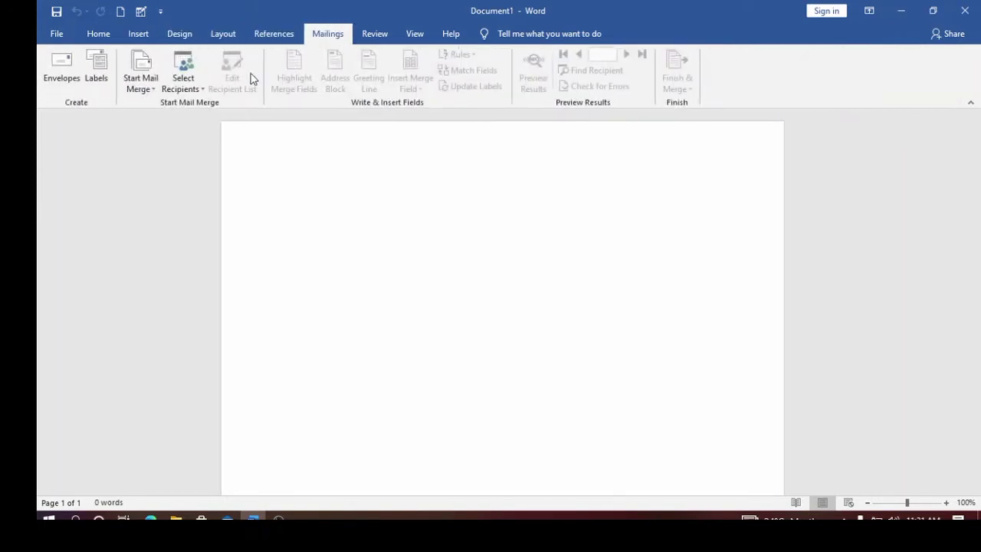
{"action": "left_click", "coordinate": [415, 36]}
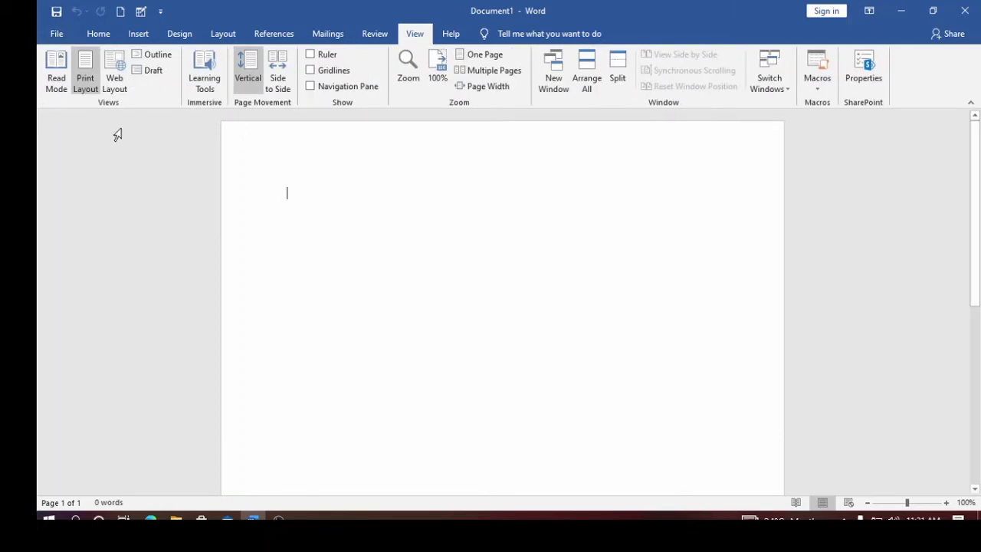
{"action": "left_click", "coordinate": [311, 57]}
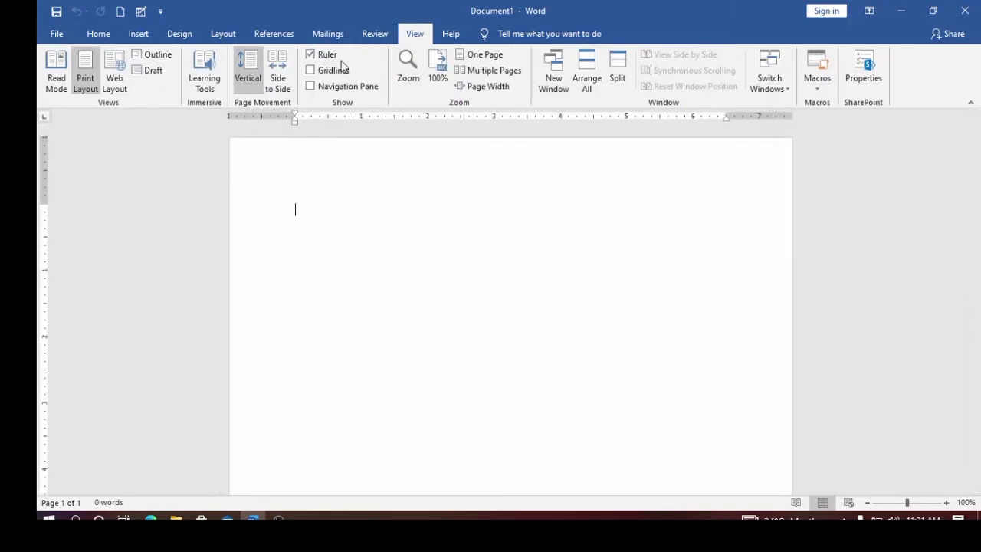
{"action": "left_click", "coordinate": [310, 54]}
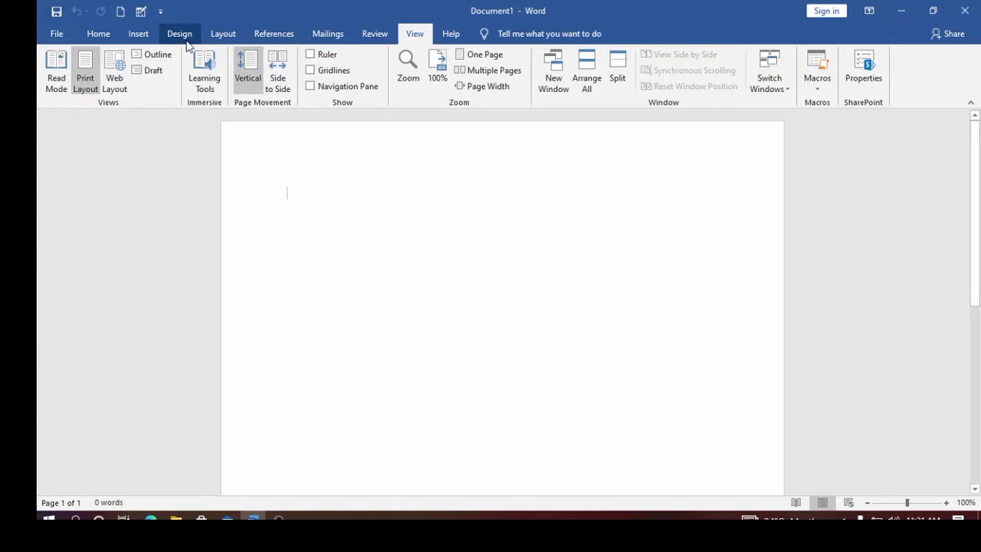
{"action": "left_click", "coordinate": [107, 35]}
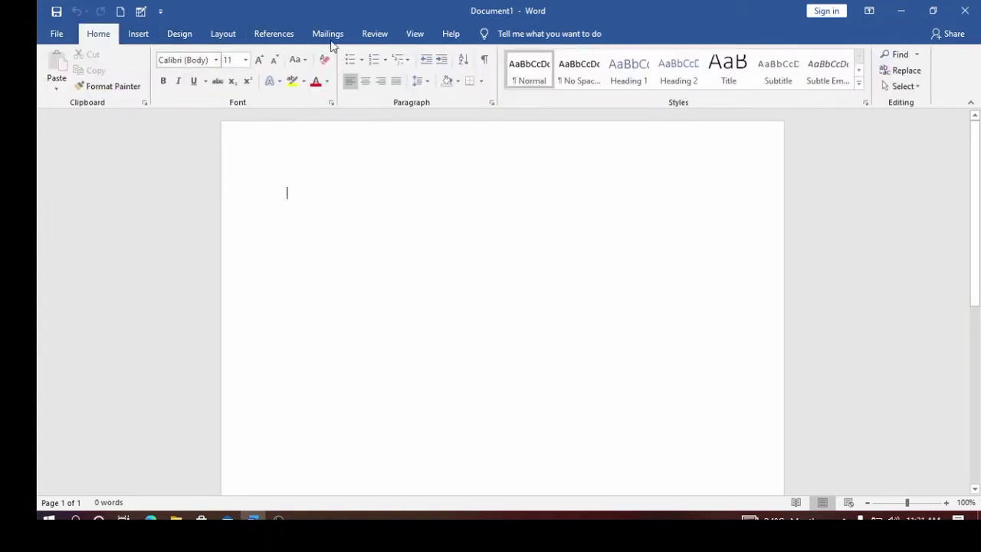
Search the commands for the ruler option and show the ruler.
{"action": "left_click", "coordinate": [514, 36]}
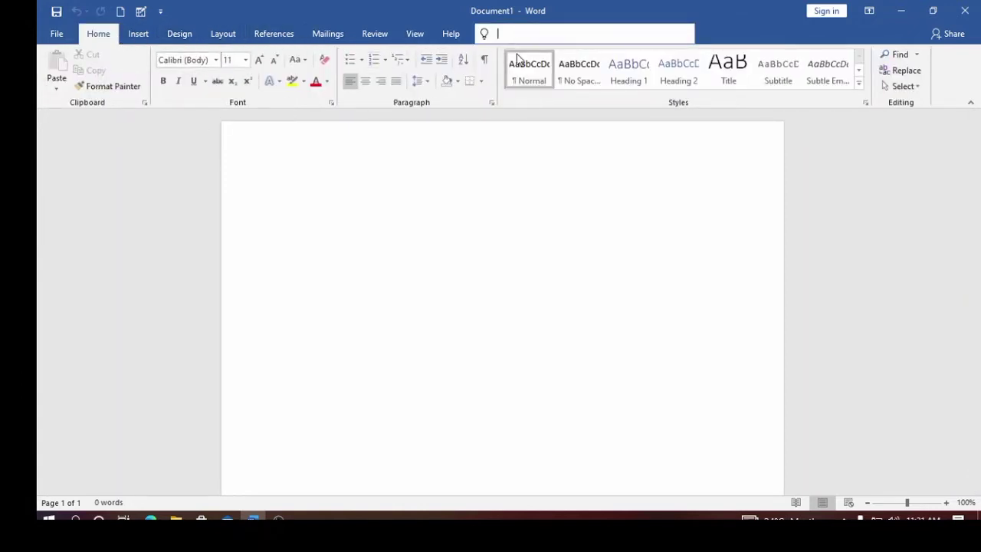
{"action": "type", "text": "rul"}
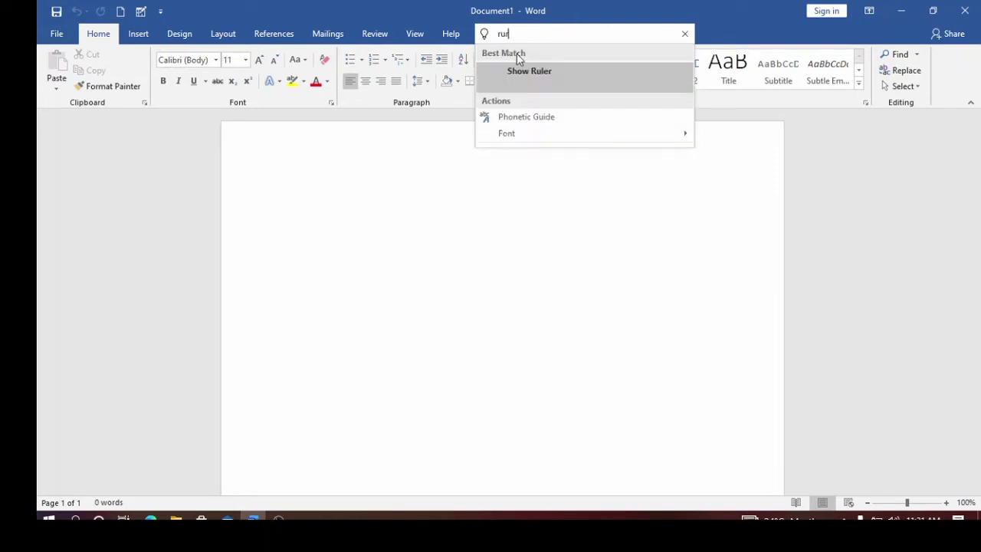
{"action": "type", "text": "ra"}
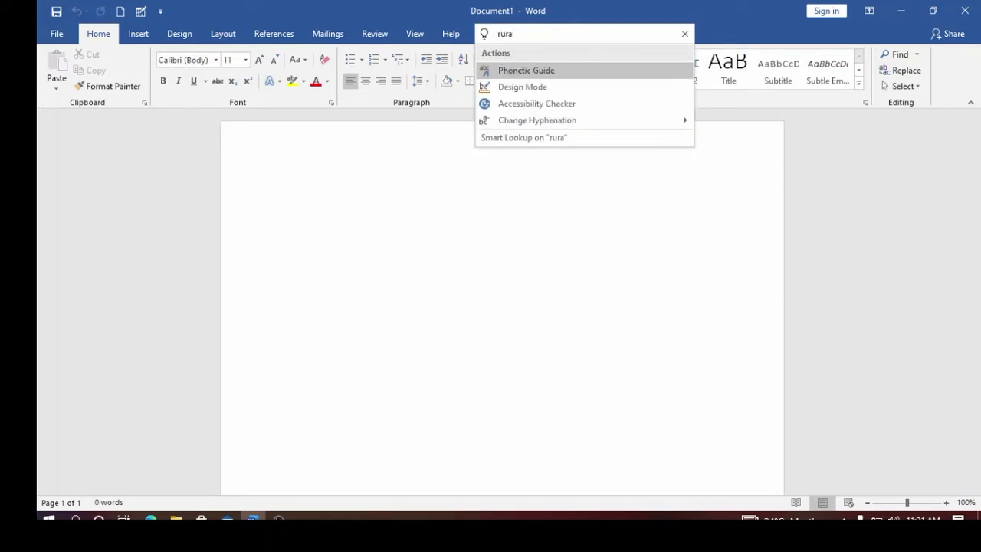
{"action": "type", "text": "l"}
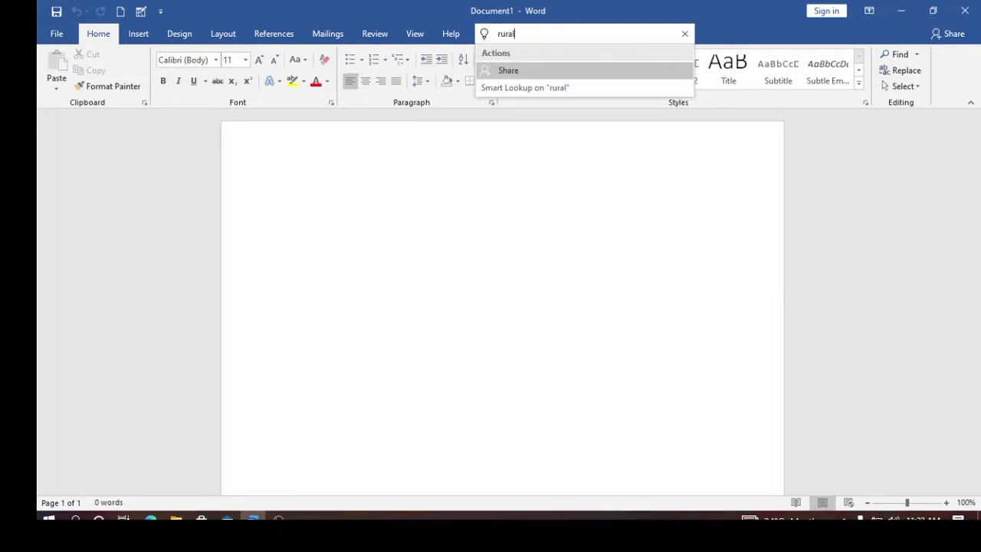
{"action": "key", "text": "BackSpace"}
{"action": "key", "text": "BackSpace"}
{"action": "key", "text": "BackSpace"}
{"action": "key", "text": "BackSpace"}
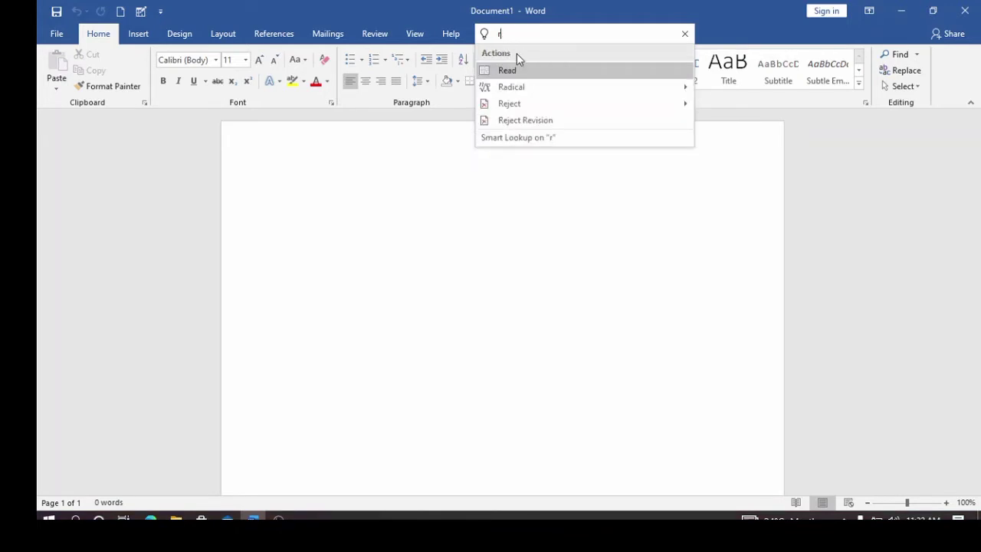
{"action": "type", "text": "u"}
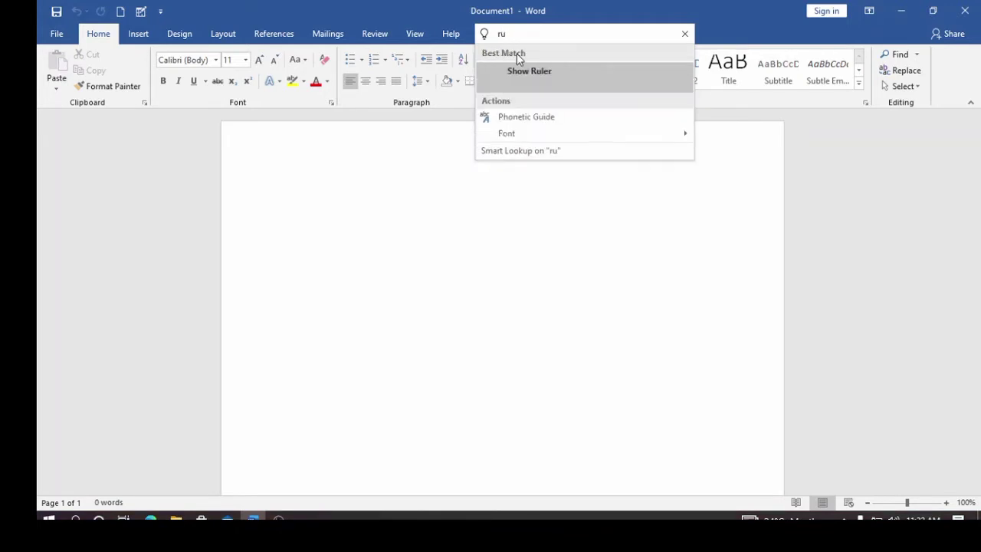
{"action": "left_click", "coordinate": [567, 71]}
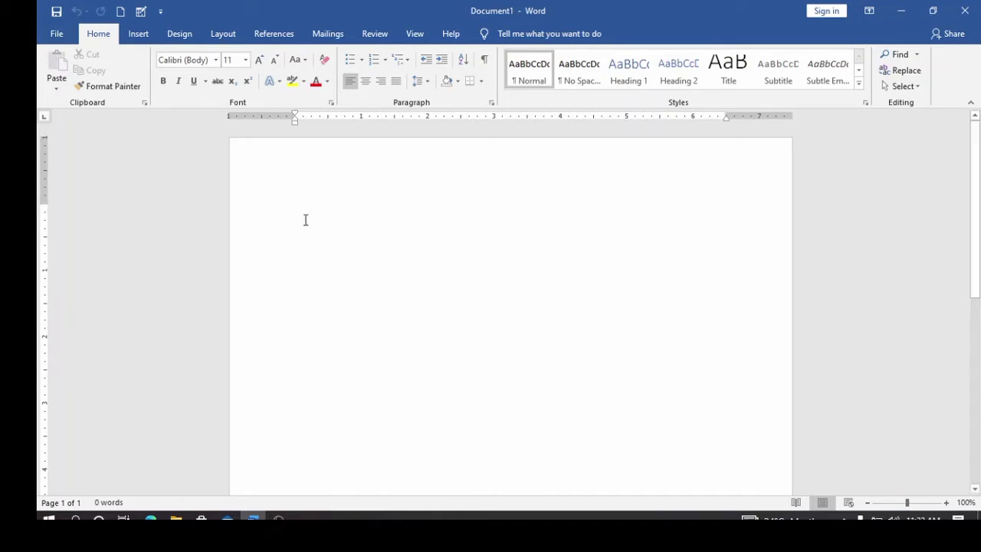
Write "Name of Student" and "Gender" on separate lines, each followed by a dotted blank, and slightly reduce the page's upper margin.
{"action": "type", "text": "N"}
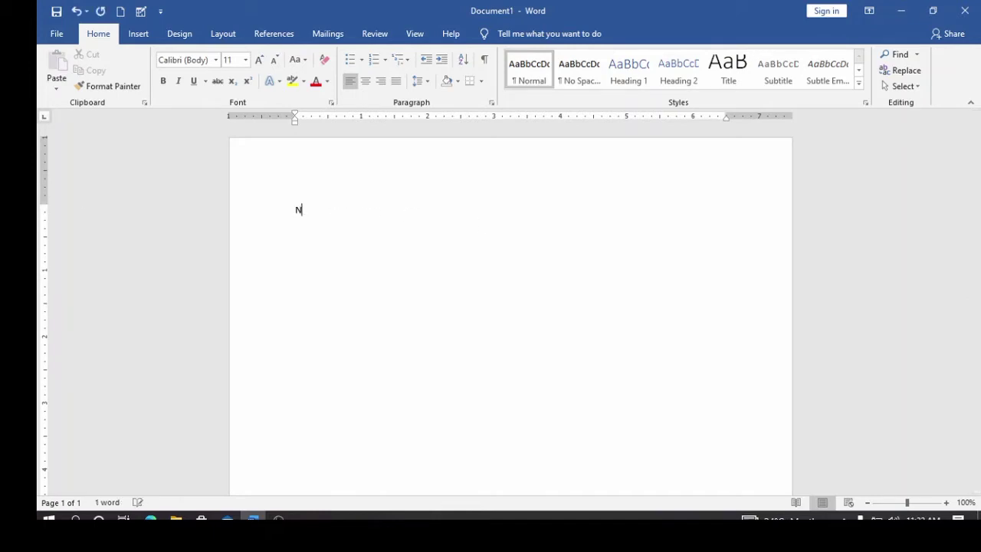
{"action": "type", "text": "ame of Student .........................................................."}
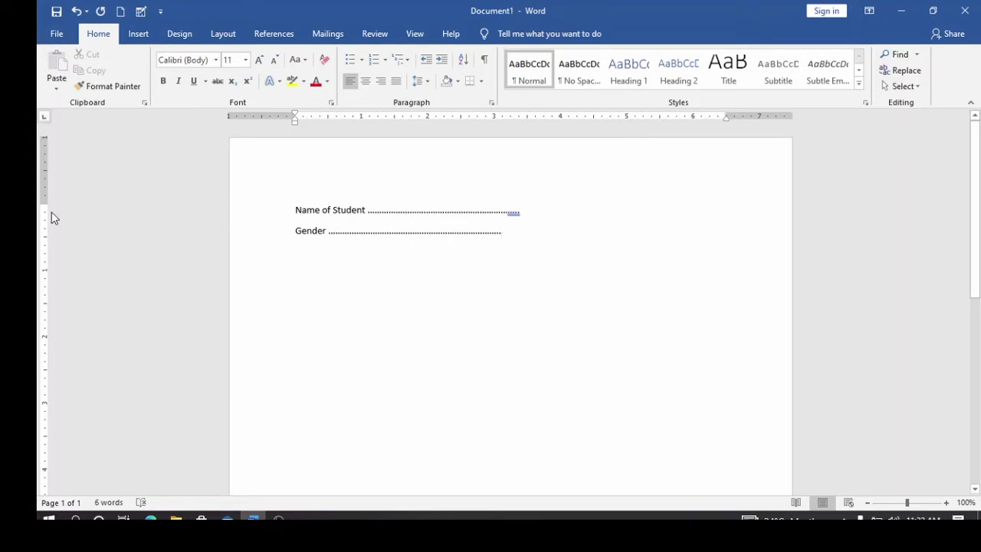
{"action": "mouse_move", "coordinate": [43, 203]}
{"action": "left_mouse_down"}
{"action": "mouse_move", "coordinate": [43, 143]}
{"action": "mouse_move", "coordinate": [46, 208]}
{"action": "mouse_move", "coordinate": [43, 201]}
{"action": "left_mouse_up"}
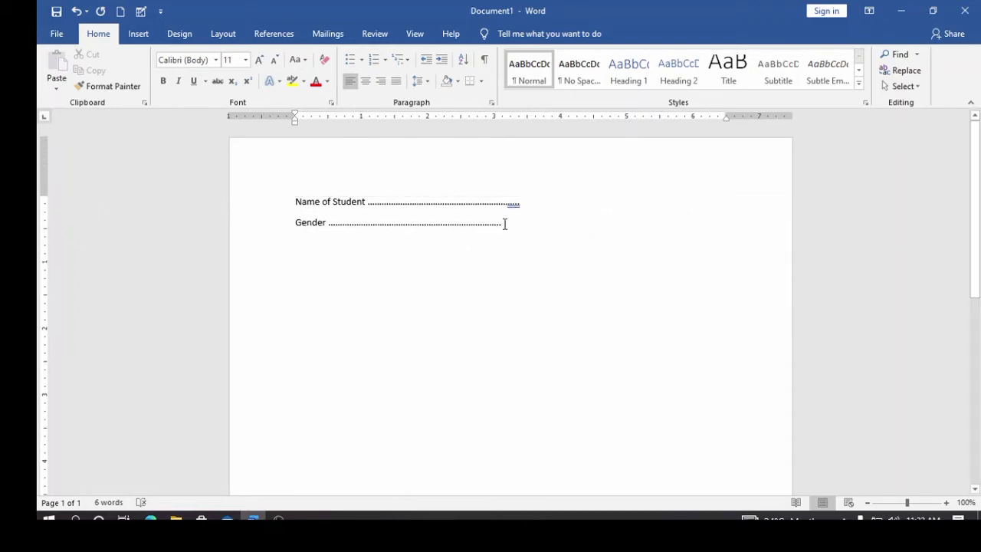
Extend the dotted blank after Gender and add the line "WELCOME TO PEW CLASS" below it.
{"action": "left_click", "coordinate": [505, 223]}
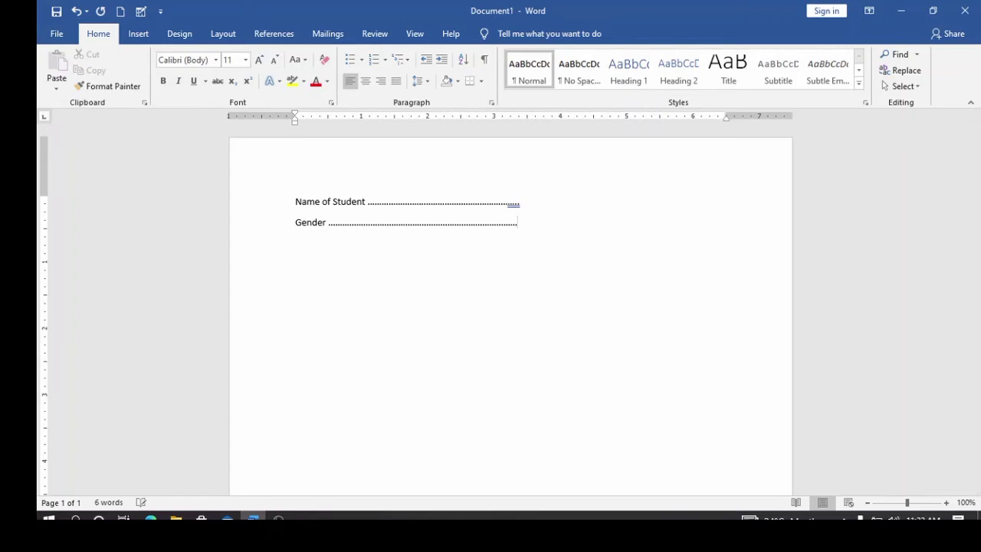
{"action": "key", "text": "Return"}
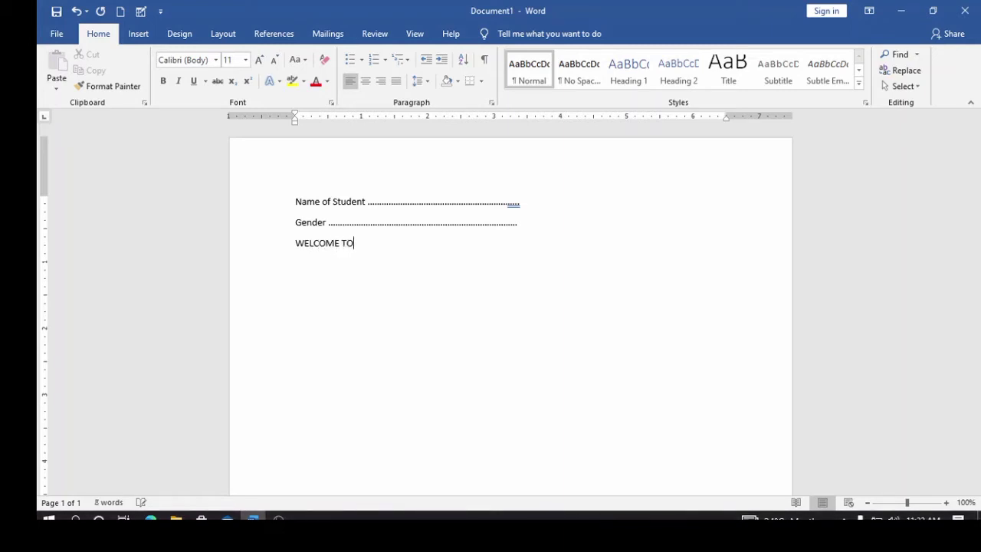
{"action": "type", "text": "CLASS"}
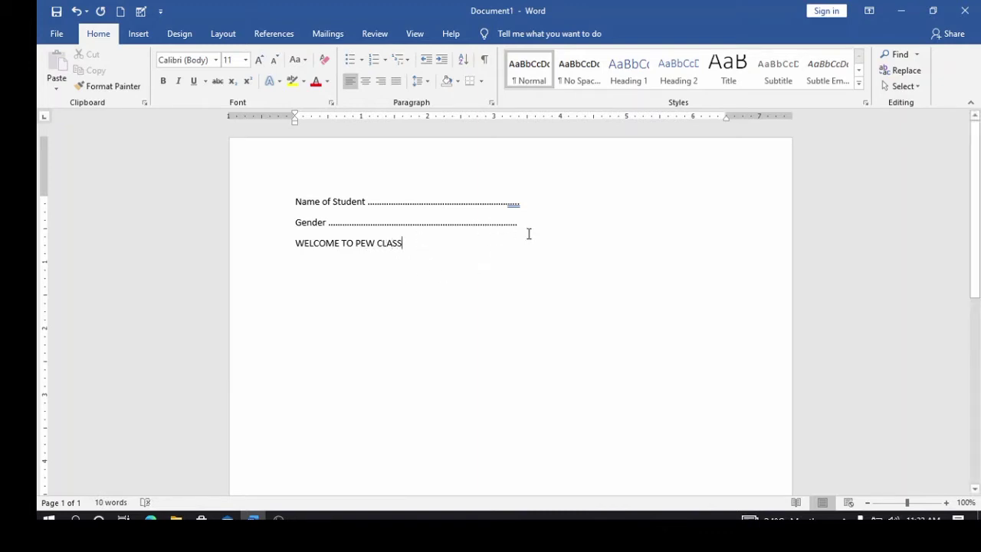
{"action": "left_click_drag", "start_coordinate": [445, 250], "coordinate": [254, 206]}
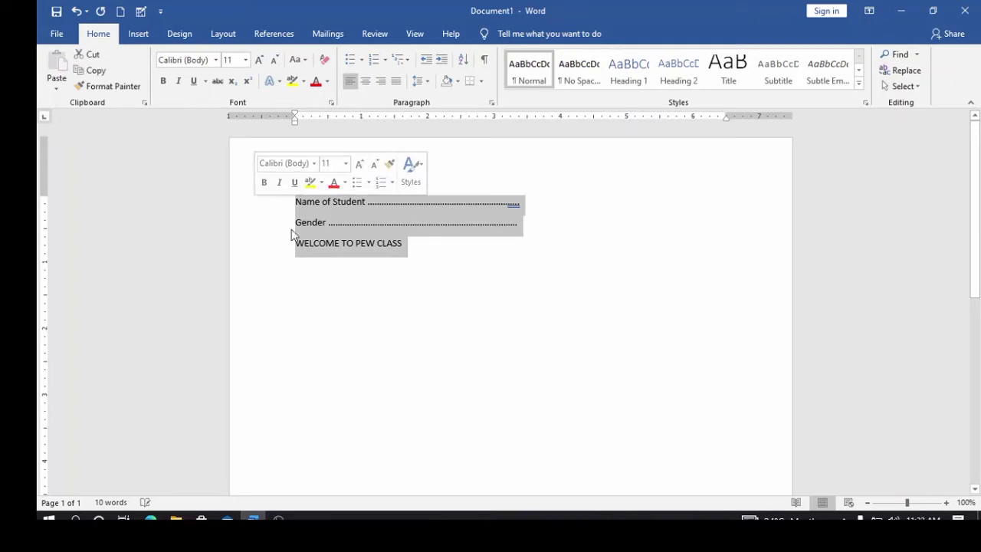
{"action": "left_click", "coordinate": [426, 262]}
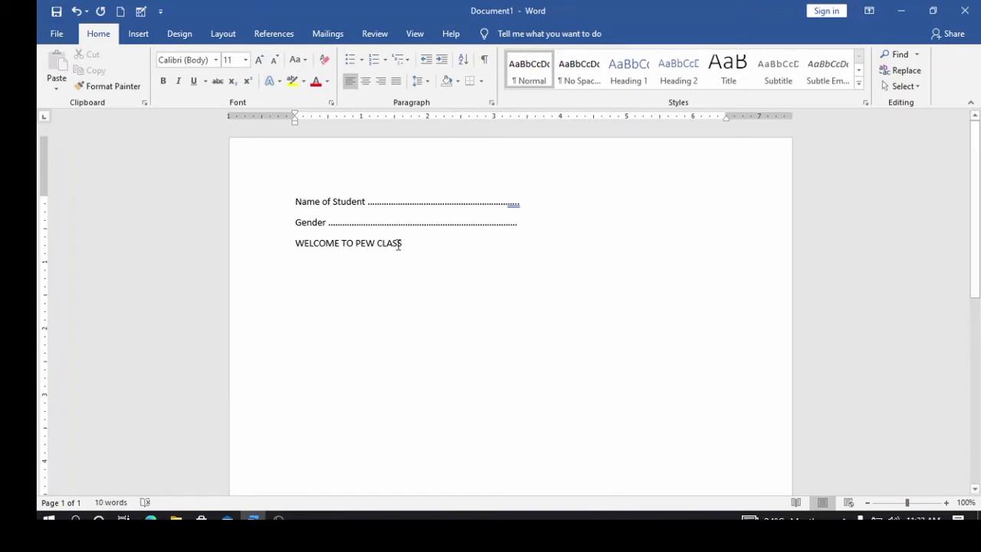
{"action": "left_click_drag", "start_coordinate": [398, 245], "coordinate": [295, 202]}
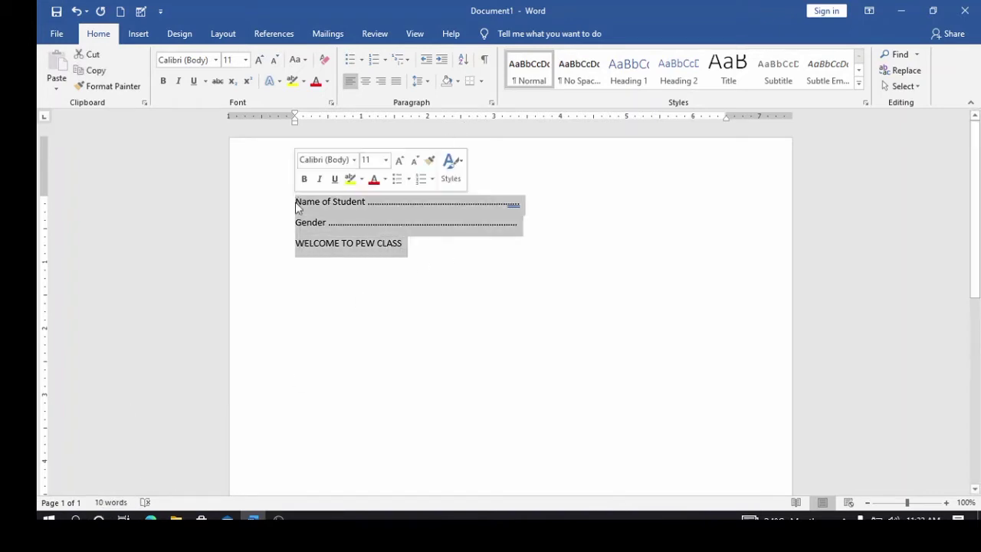
{"action": "left_click", "coordinate": [410, 252]}
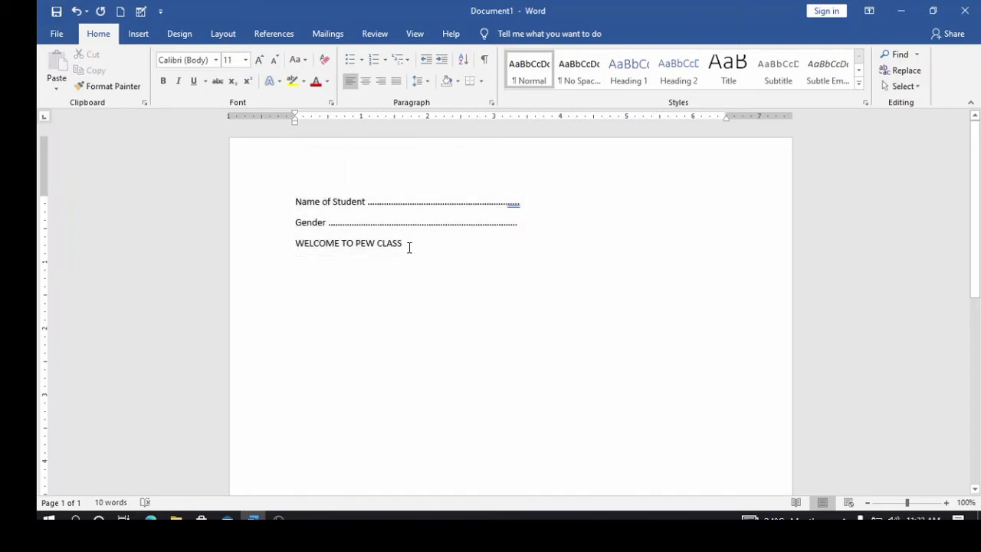
Format all three lines in bold Arial Rounded MT Bold, trying italics on them and removing the italics again.
{"action": "left_click_drag", "start_coordinate": [404, 244], "coordinate": [309, 199]}
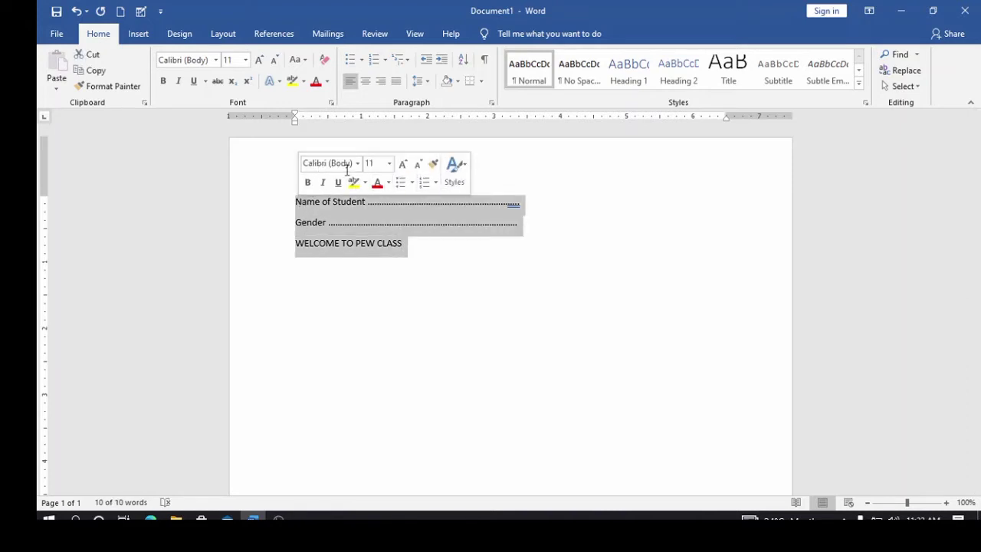
{"action": "left_click", "coordinate": [307, 182]}
{"action": "left_click", "coordinate": [324, 182]}
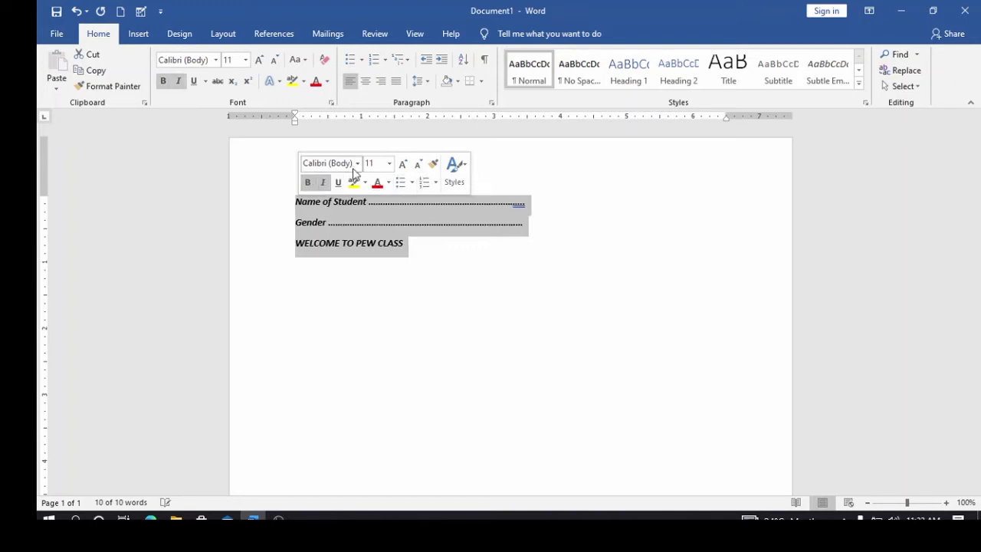
{"action": "left_click", "coordinate": [358, 162]}
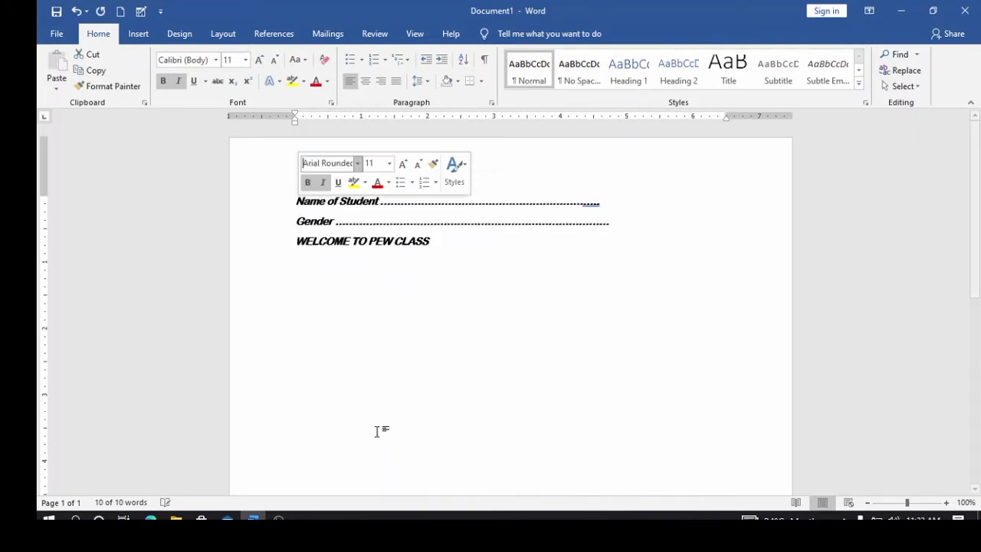
{"action": "left_click", "coordinate": [377, 432]}
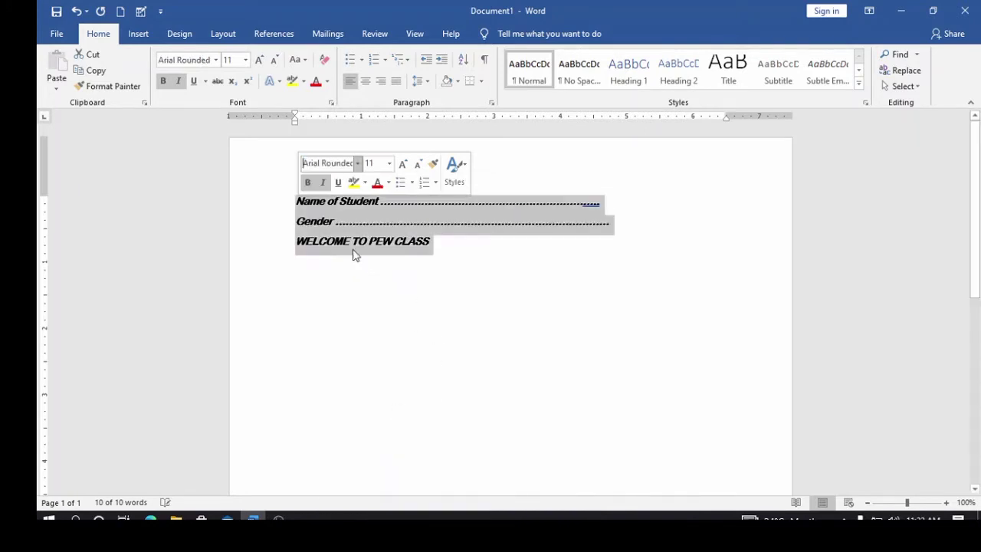
{"action": "left_click", "coordinate": [322, 181]}
Set the font size of the three lines to 48 and enlarge it in increments to 130.
{"action": "left_click", "coordinate": [389, 163]}
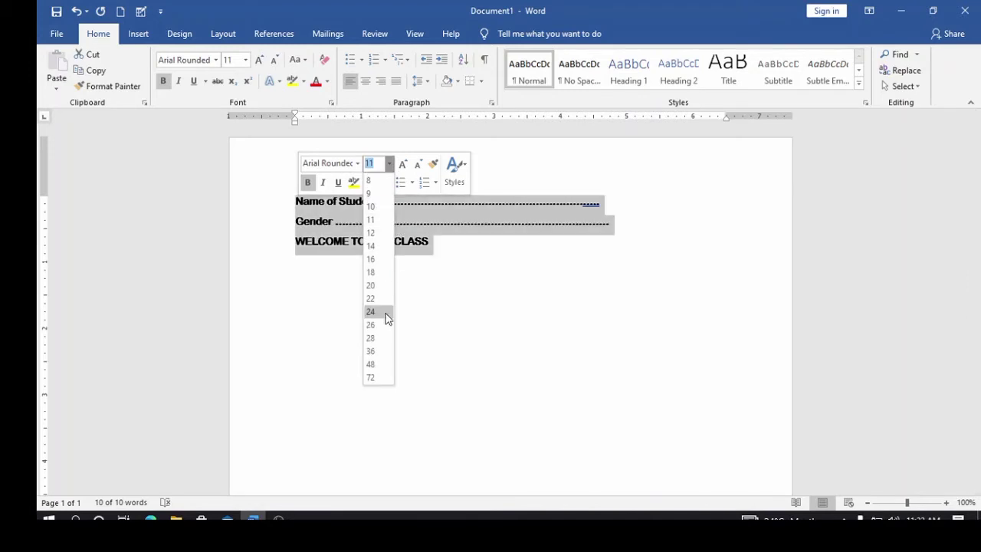
{"action": "left_click", "coordinate": [374, 371]}
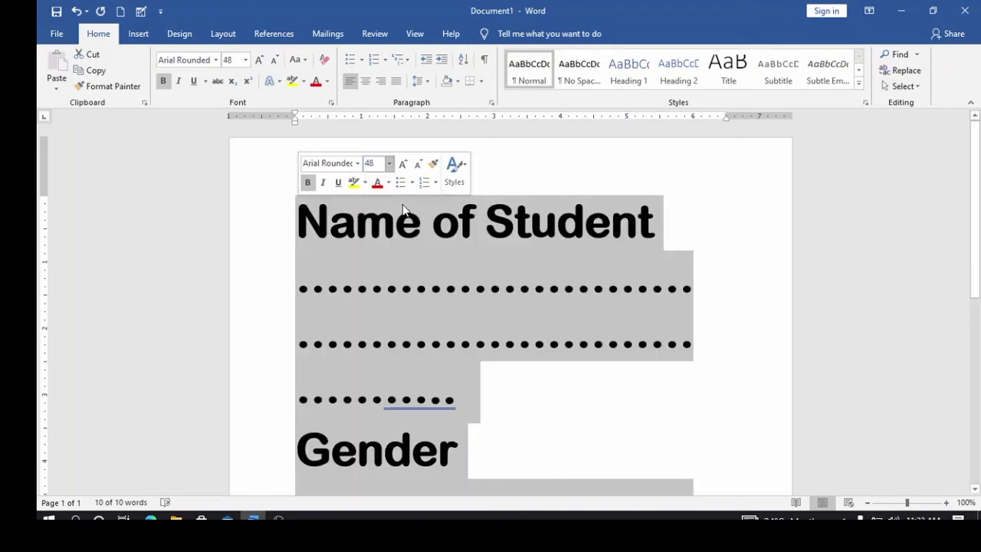
{"action": "left_click", "coordinate": [402, 164]}
{"action": "left_click", "coordinate": [402, 164]}
{"action": "left_click", "coordinate": [402, 164]}
{"action": "left_click", "coordinate": [402, 164]}
{"action": "left_click", "coordinate": [402, 164]}
{"action": "left_click", "coordinate": [402, 164]}
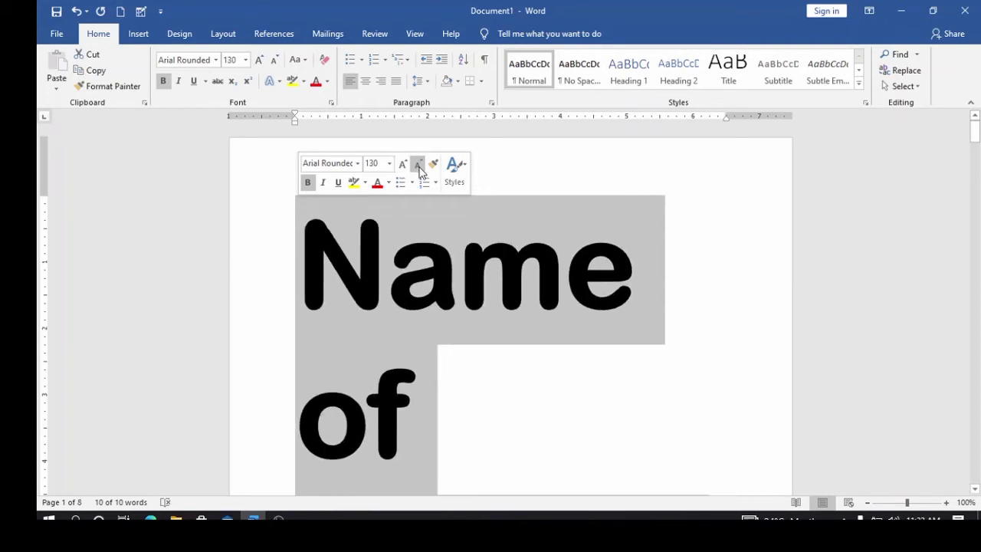
Shrink the font of the three lines in increments to size 14.
{"action": "left_click", "coordinate": [417, 165]}
{"action": "left_click", "coordinate": [417, 164]}
{"action": "left_click", "coordinate": [417, 165]}
{"action": "left_click", "coordinate": [418, 164]}
{"action": "left_click", "coordinate": [418, 165]}
{"action": "left_click", "coordinate": [417, 164]}
{"action": "left_click", "coordinate": [418, 164]}
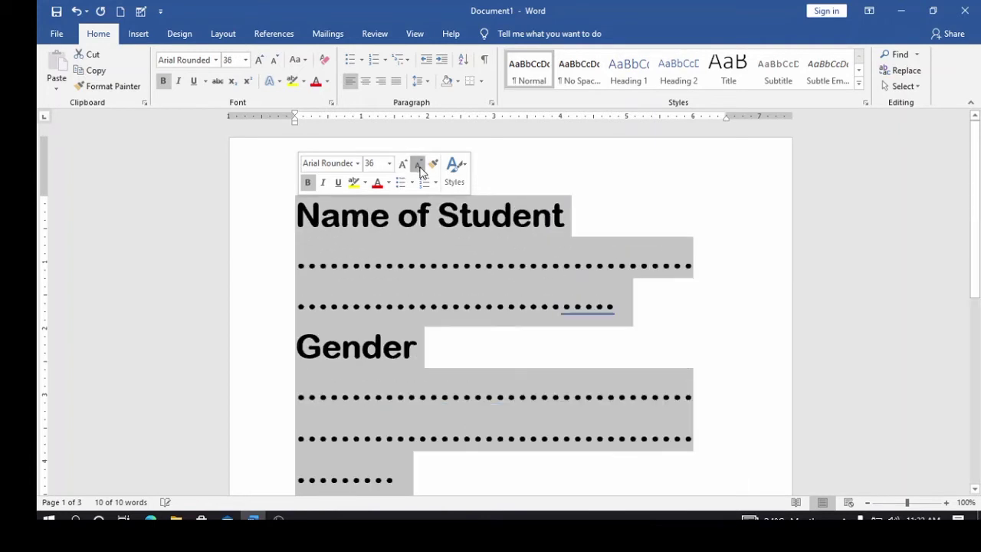
{"action": "left_click", "coordinate": [417, 165]}
{"action": "left_click", "coordinate": [418, 164]}
{"action": "left_click", "coordinate": [417, 165]}
{"action": "left_click", "coordinate": [417, 165]}
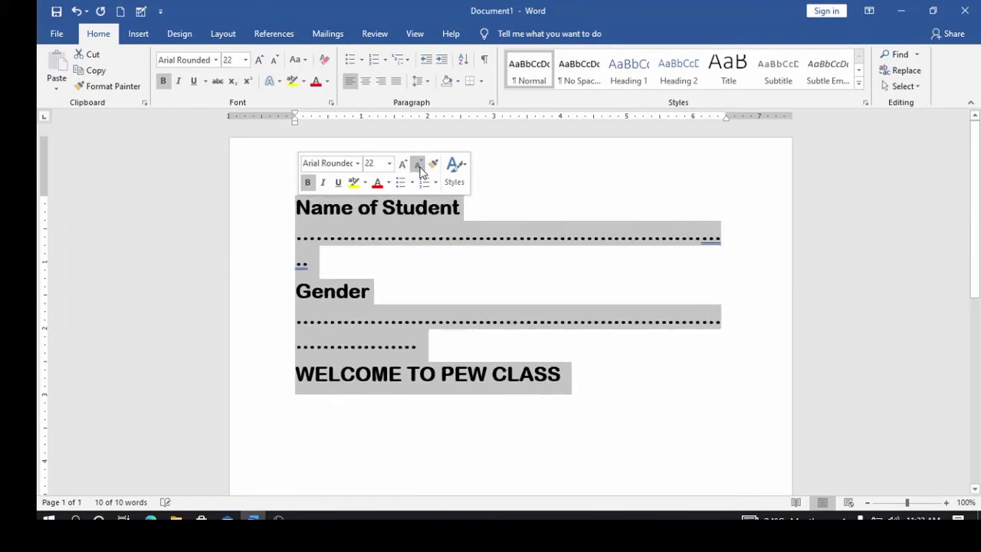
{"action": "left_click", "coordinate": [418, 165]}
{"action": "left_click", "coordinate": [417, 165]}
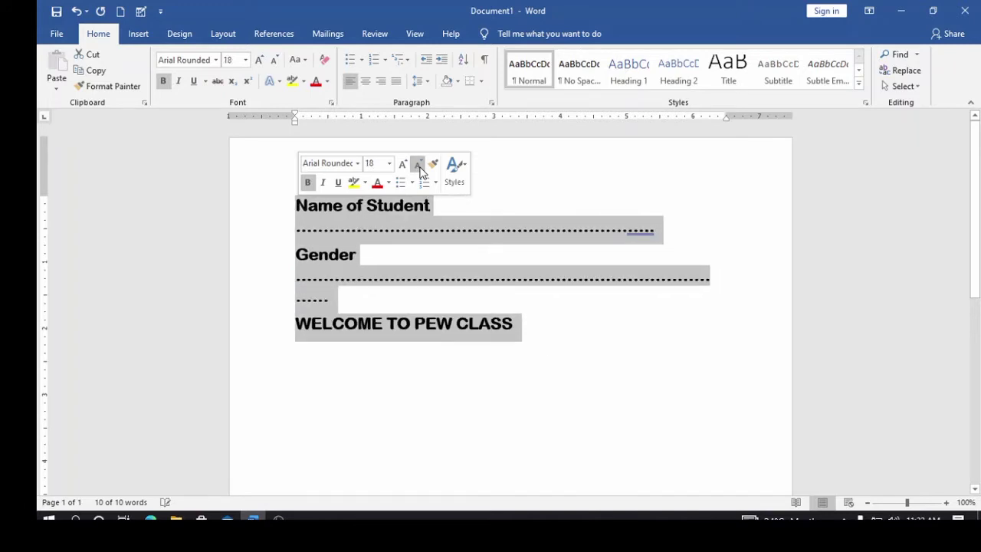
{"action": "left_click", "coordinate": [418, 165]}
{"action": "left_click", "coordinate": [418, 164]}
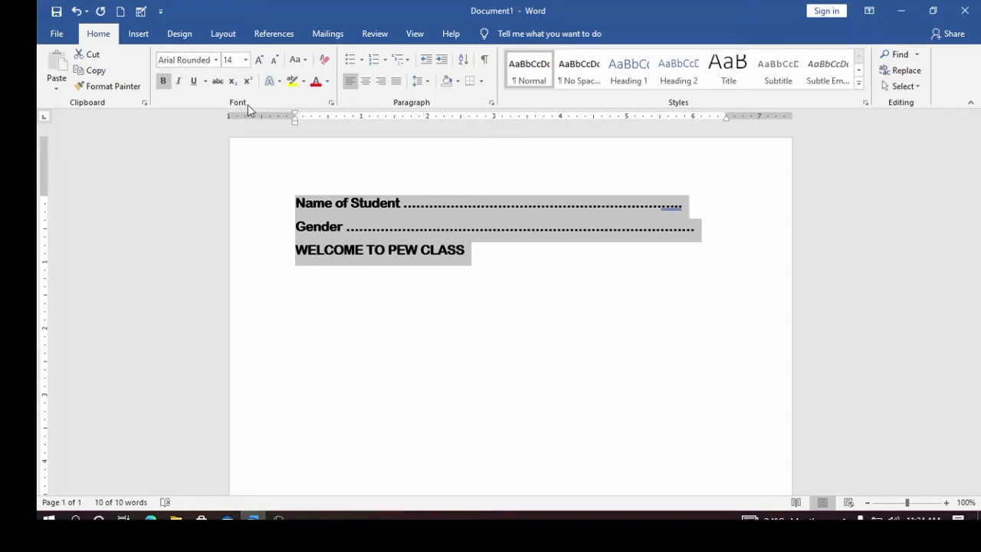
Try underline and strikethrough on the three lines, and remove both effects again.
{"action": "left_click", "coordinate": [194, 82]}
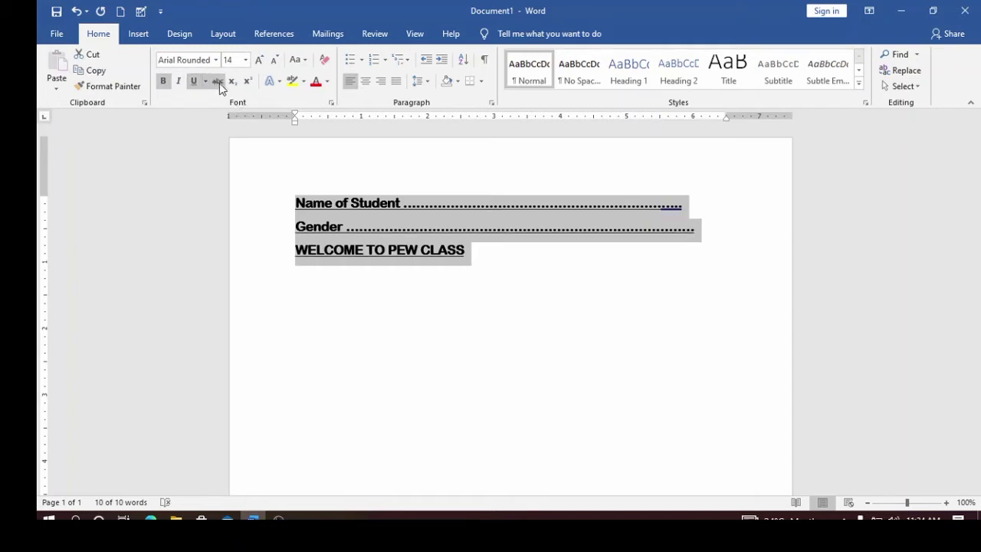
{"action": "left_click", "coordinate": [218, 82]}
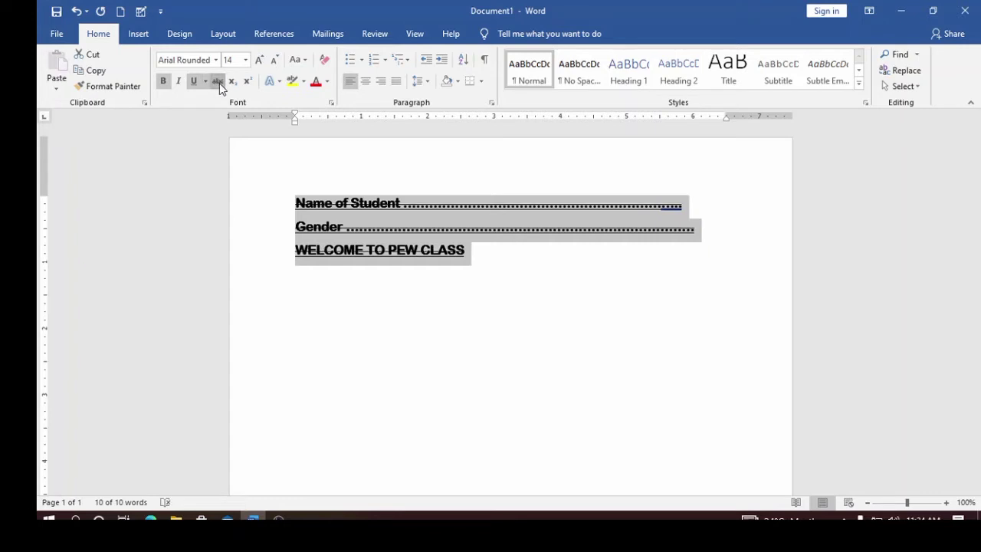
{"action": "left_click", "coordinate": [218, 82]}
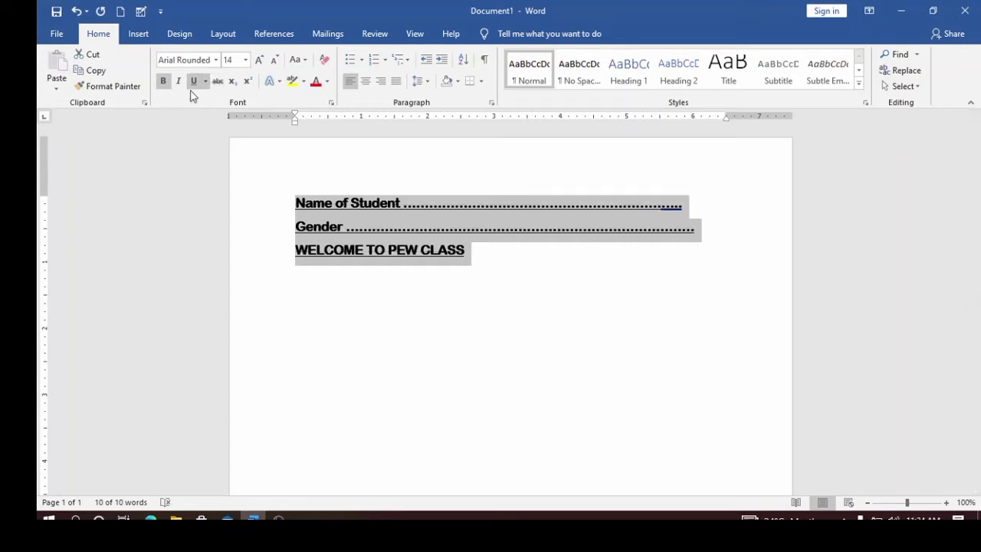
{"action": "left_click", "coordinate": [193, 82]}
{"action": "left_click", "coordinate": [479, 262]}
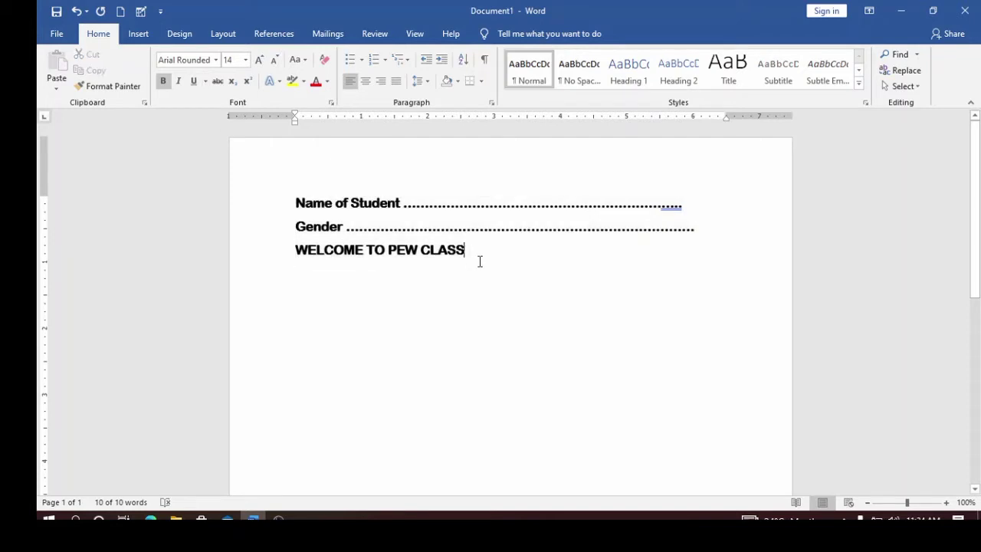
Change the font of the line "WELCOME TO PEW CLASS" to Algerian.
{"action": "triple_click", "coordinate": [396, 250]}
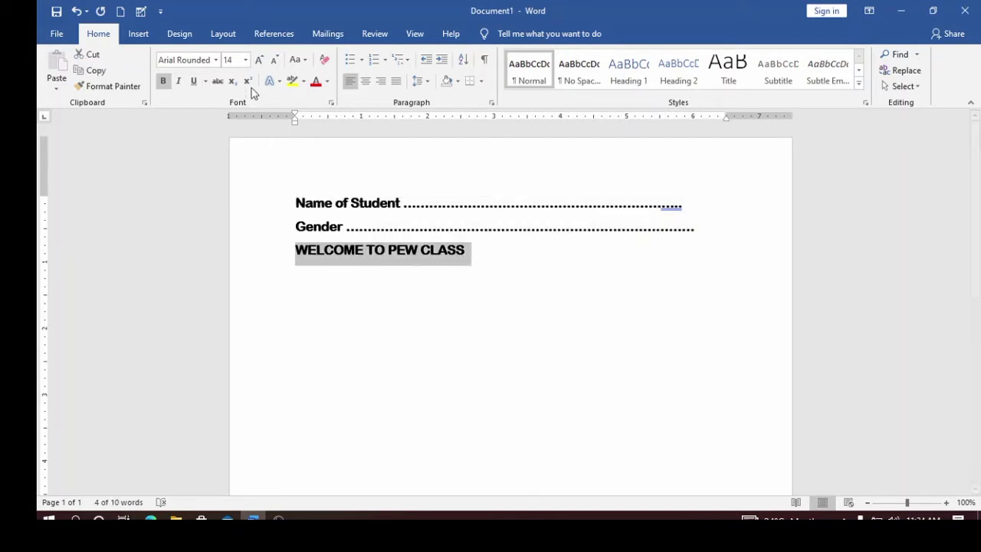
{"action": "left_click", "coordinate": [216, 60]}
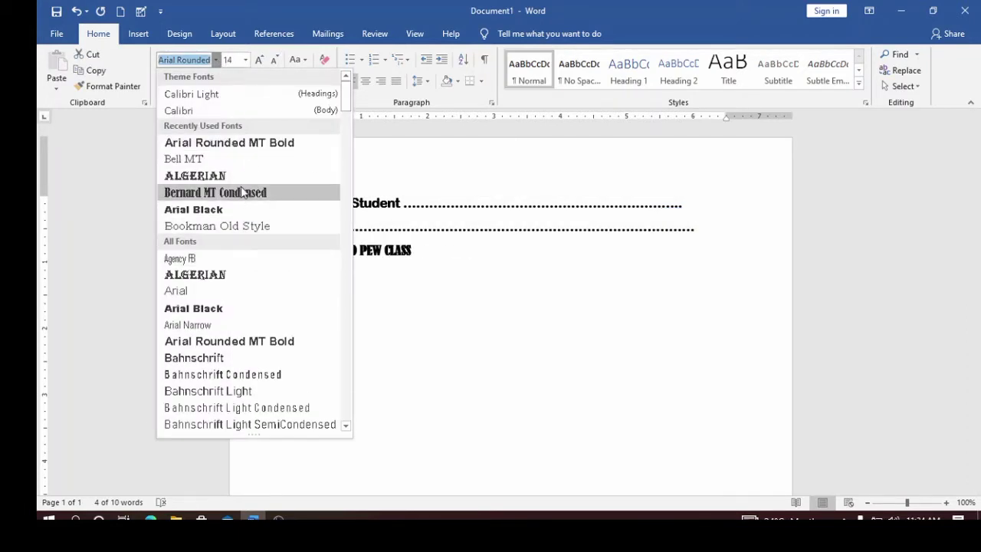
{"action": "left_click", "coordinate": [222, 175]}
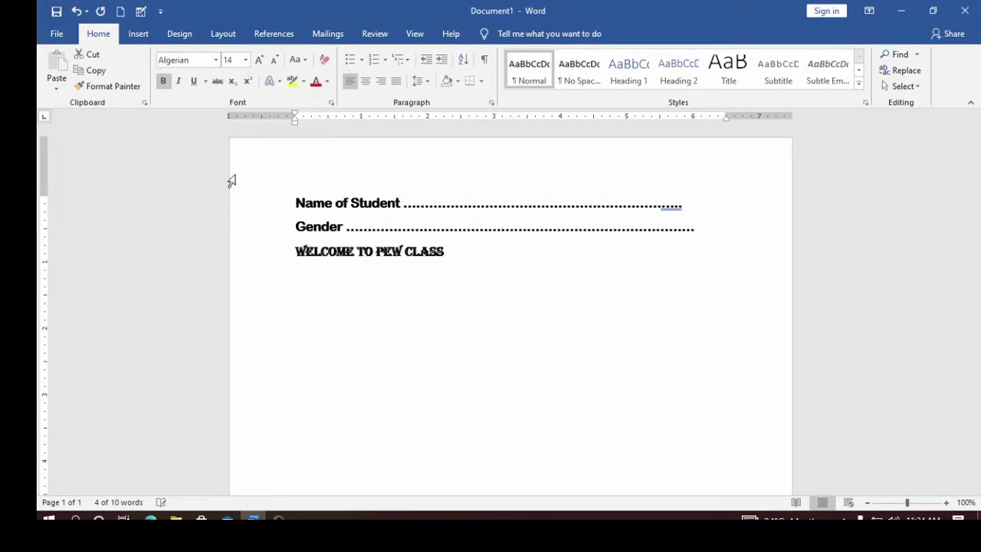
Give the line "WELCOME TO PEW CLASS" a double underline and color the underline dark orange.
{"action": "left_click", "coordinate": [196, 86]}
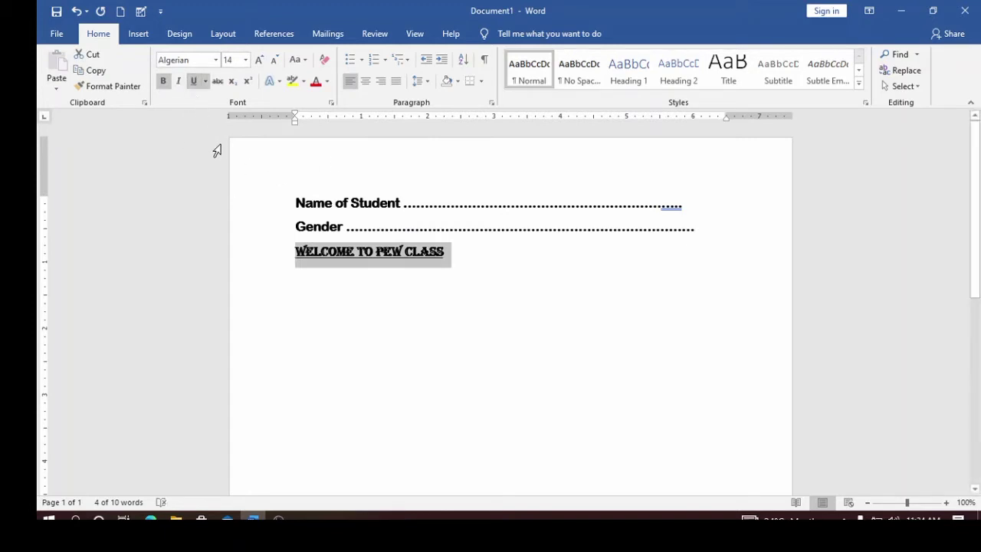
{"action": "left_click", "coordinate": [206, 85]}
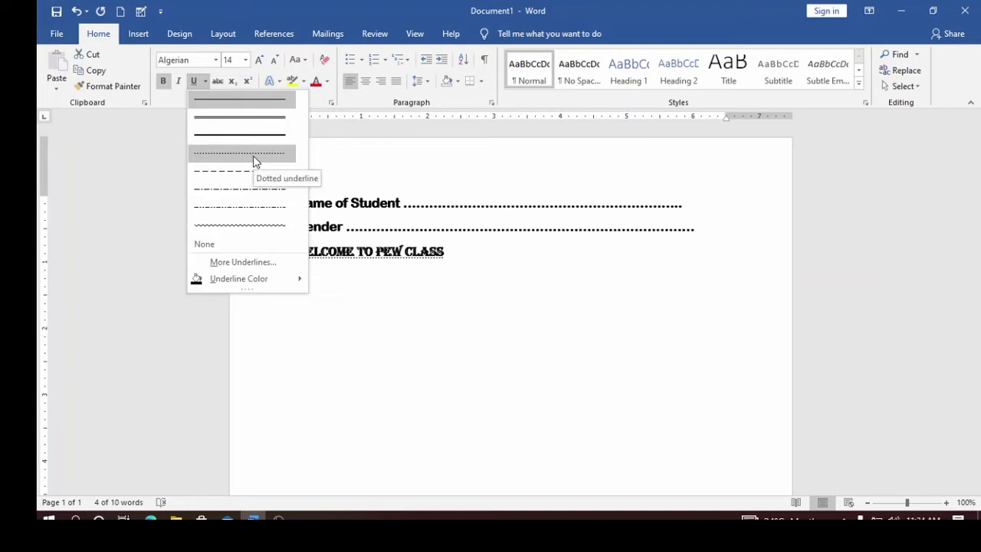
{"action": "left_click", "coordinate": [253, 101]}
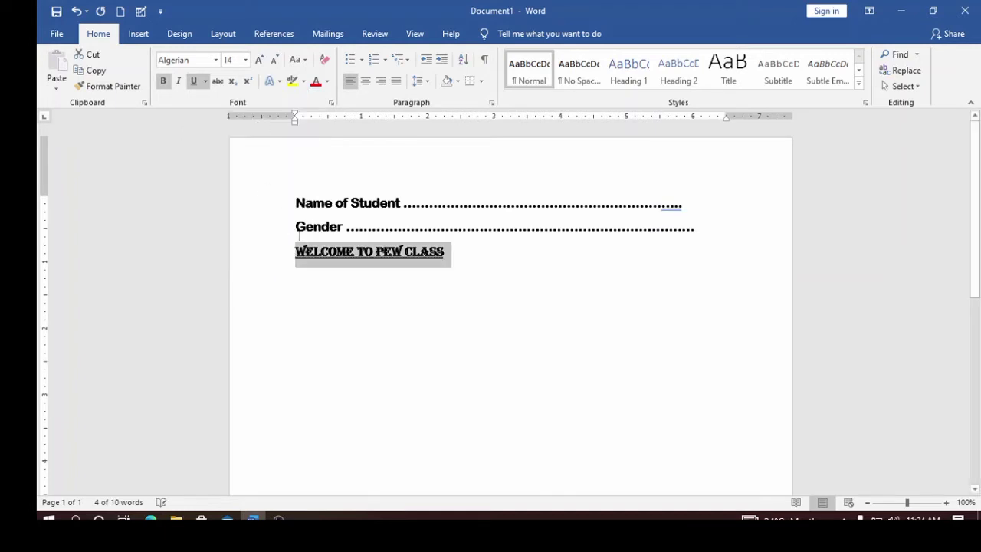
{"action": "left_click", "coordinate": [206, 81]}
{"action": "mouse_move", "coordinate": [281, 278]}
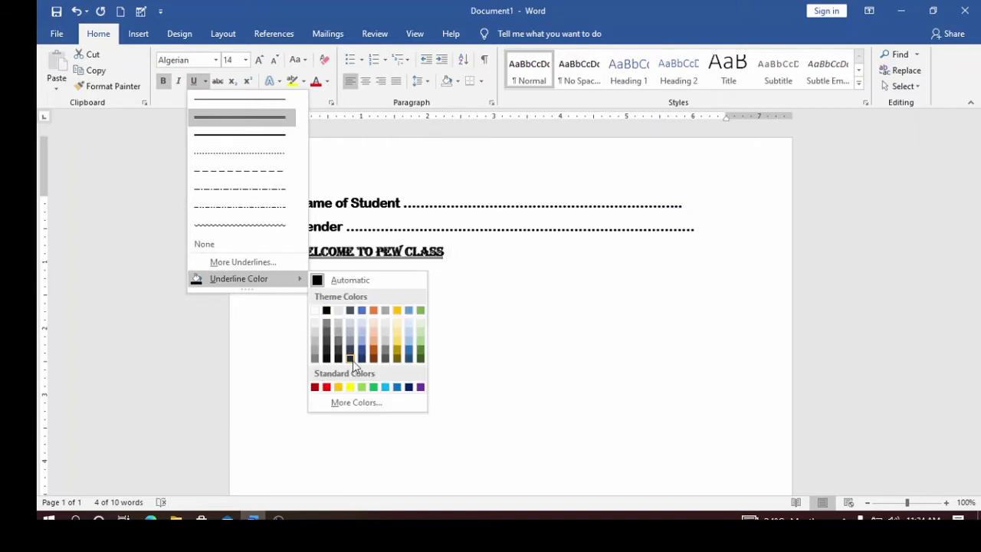
{"action": "left_click", "coordinate": [375, 354]}
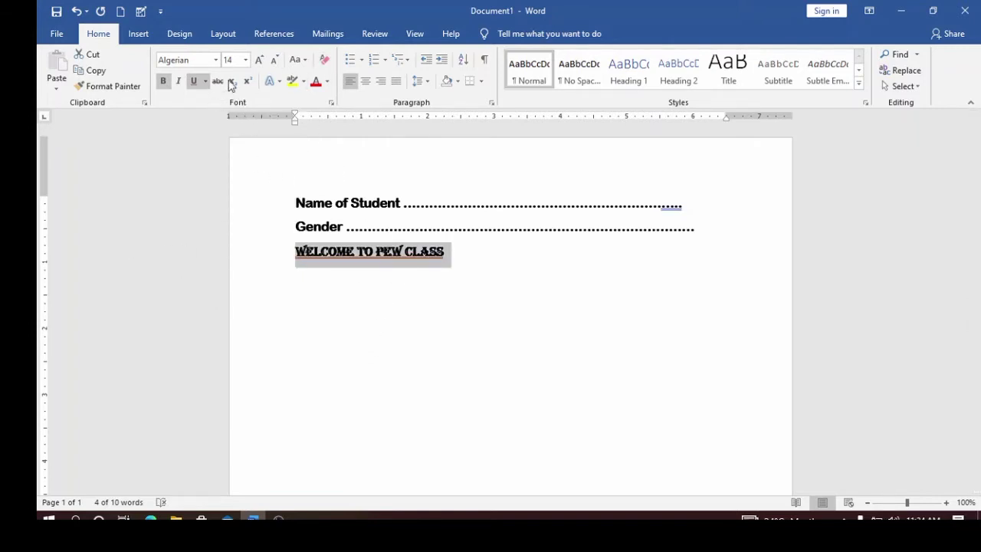
Apply a perspective shadow below the text of the line "WELCOME TO PEW CLASS".
{"action": "left_click", "coordinate": [277, 82]}
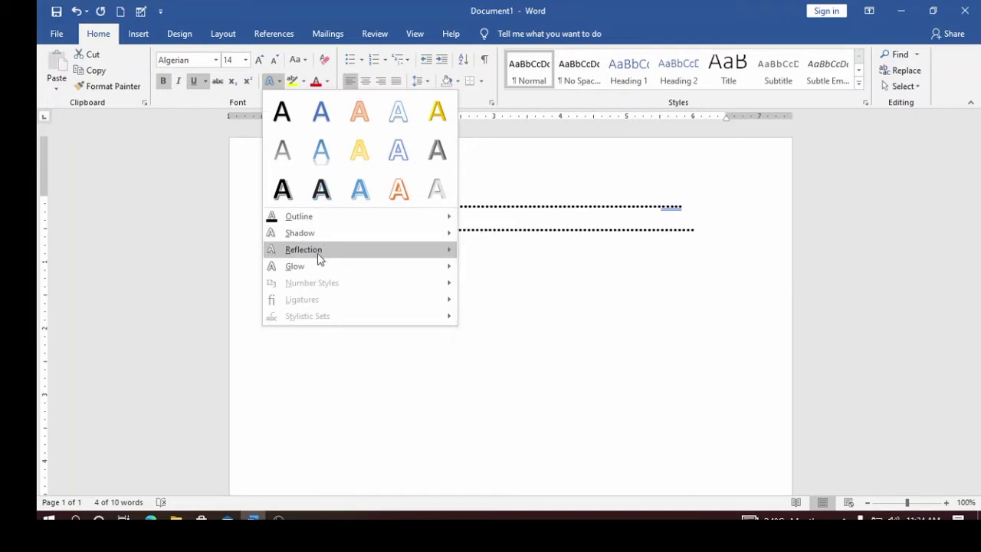
{"action": "mouse_move", "coordinate": [349, 241]}
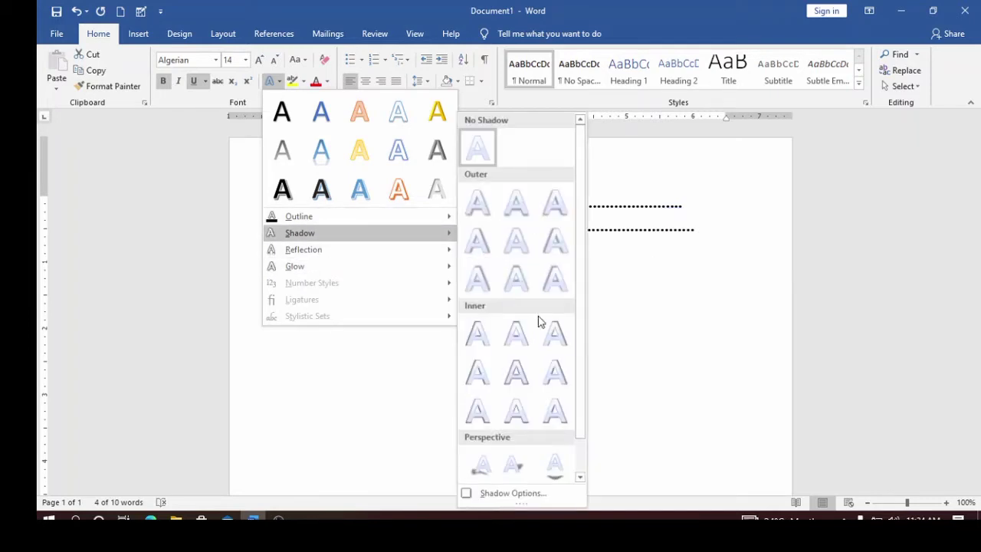
{"action": "left_click", "coordinate": [552, 466]}
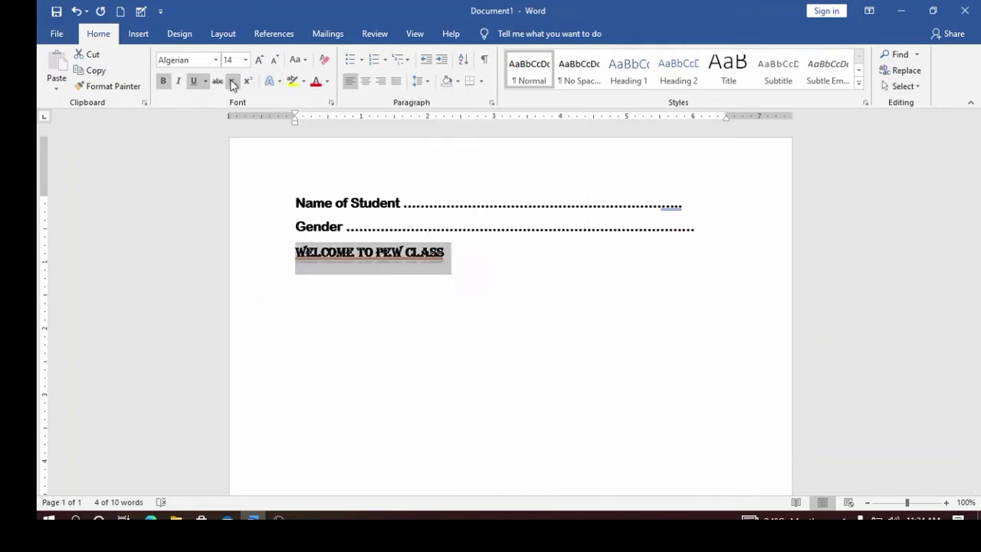
Convert the selected welcome line to lowercase and change its font to Bauhaus 93.
{"action": "left_click", "coordinate": [305, 61]}
{"action": "left_click", "coordinate": [307, 95]}
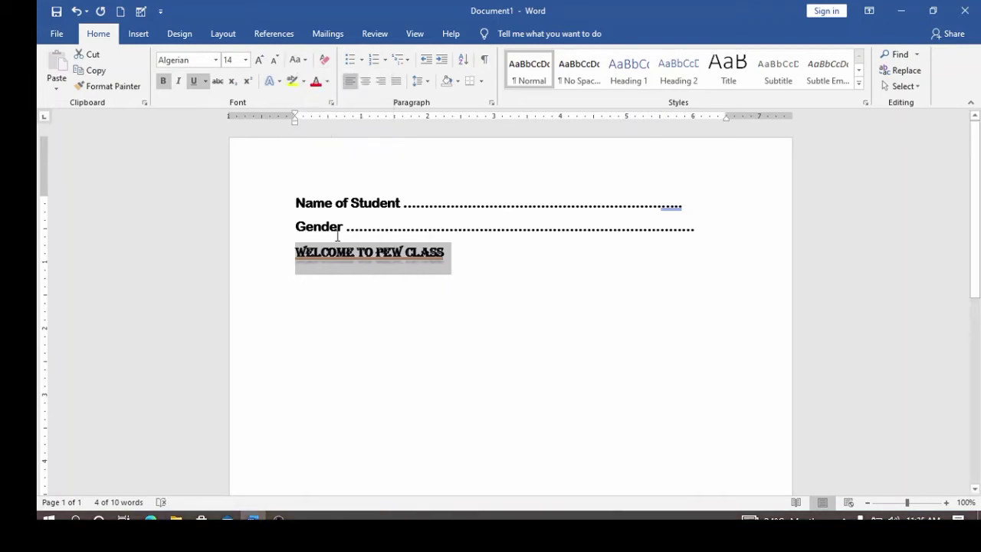
{"action": "left_click", "coordinate": [216, 60]}
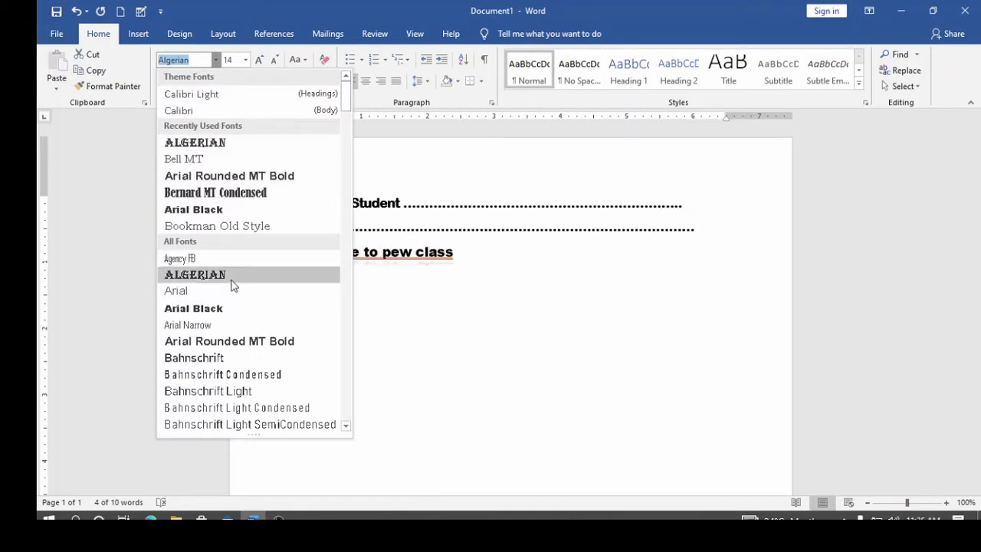
{"action": "scroll", "coordinate": [234, 357], "scroll_direction": "down", "scroll_amount": 5}
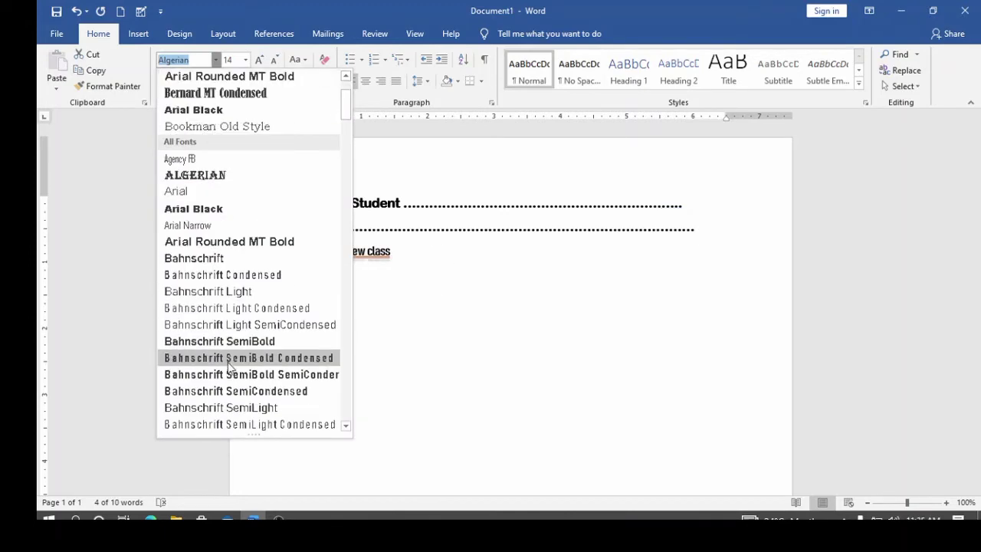
{"action": "scroll", "coordinate": [230, 365], "scroll_direction": "up", "scroll_amount": 1}
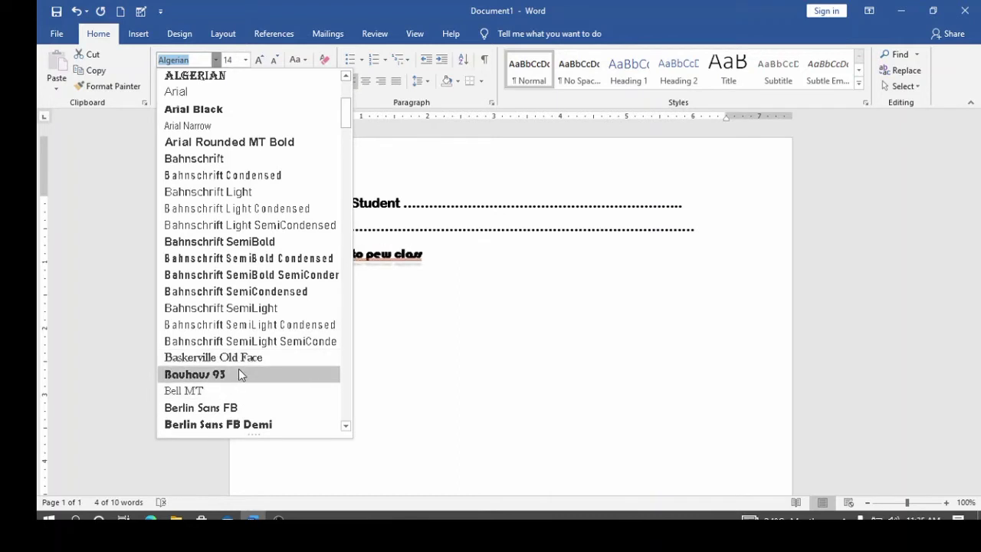
{"action": "left_click", "coordinate": [240, 373]}
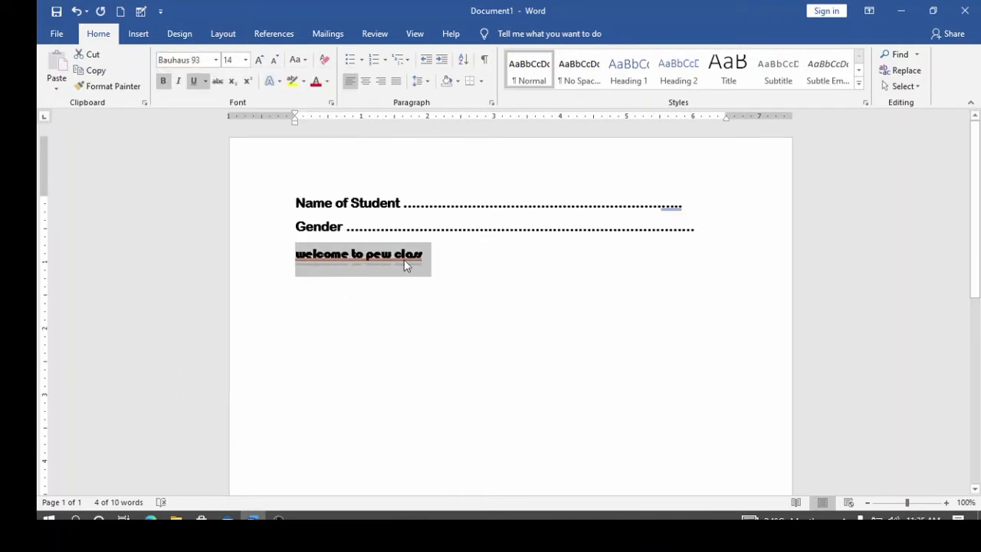
Convert the welcome line to UPPERCASE and enlarge its font in increments to size 36.
{"action": "left_click", "coordinate": [297, 59]}
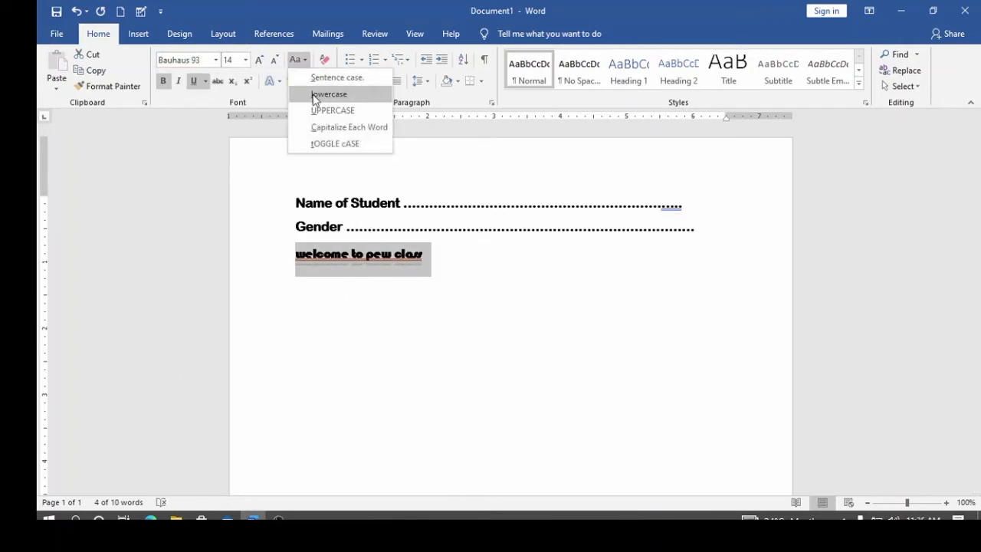
{"action": "left_click", "coordinate": [315, 109]}
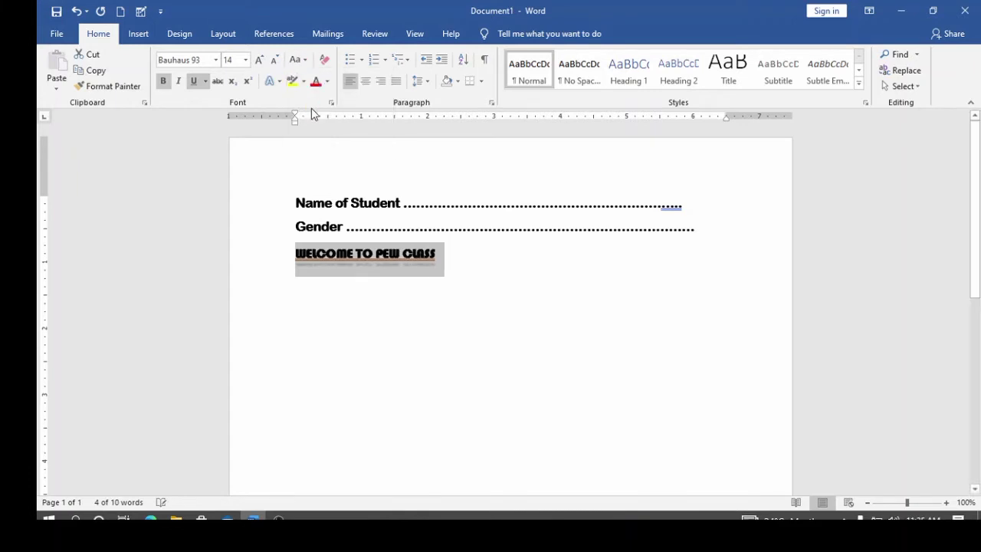
{"action": "left_click", "coordinate": [297, 59]}
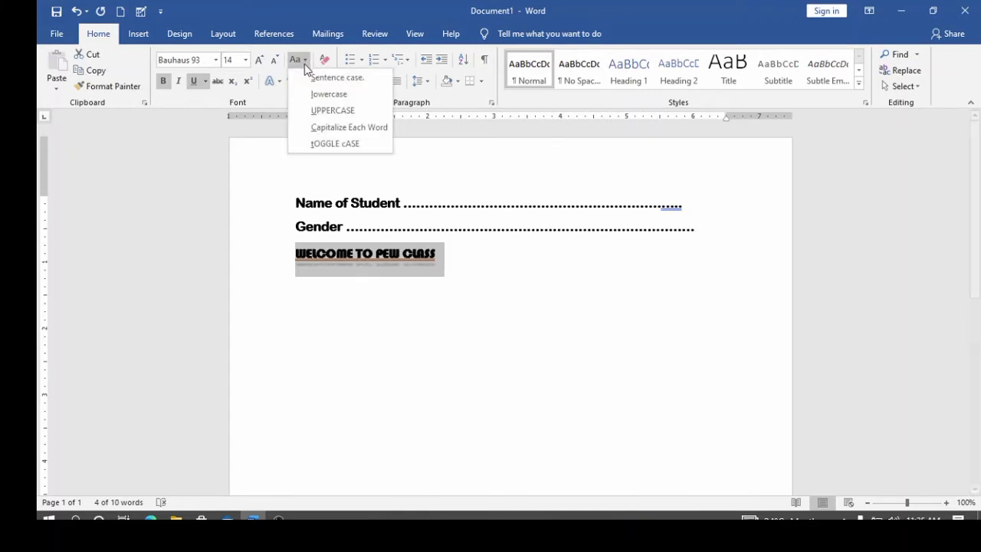
{"action": "left_click", "coordinate": [260, 61]}
{"action": "left_click", "coordinate": [260, 61]}
{"action": "left_click", "coordinate": [260, 62]}
{"action": "left_click", "coordinate": [259, 62]}
{"action": "left_click", "coordinate": [259, 61]}
{"action": "left_click", "coordinate": [259, 62]}
{"action": "left_click", "coordinate": [260, 61]}
{"action": "left_click", "coordinate": [260, 61]}
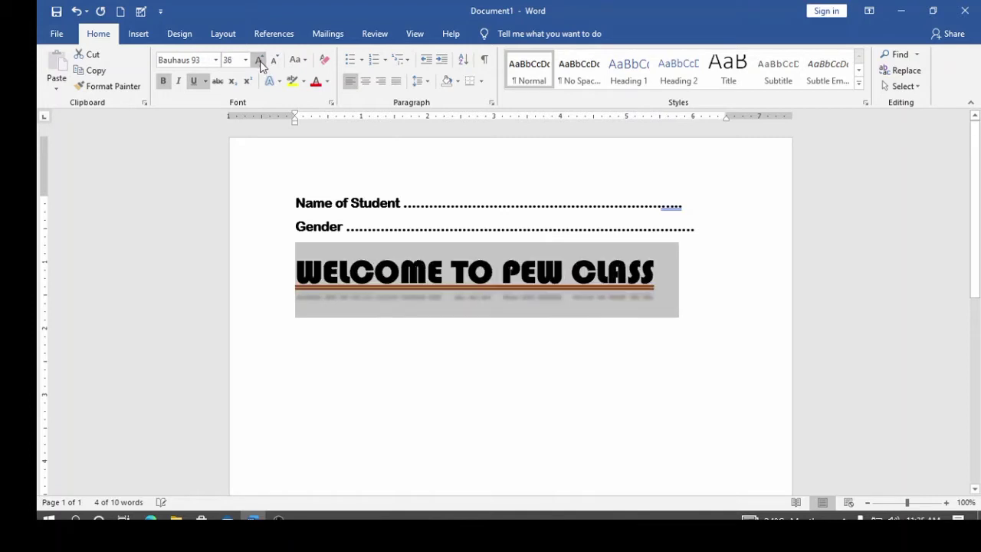
Try toggle case, Capitalize Each Word, UPPERCASE and Sentence case on the welcome line, and return it to UPPERCASE.
{"action": "left_click", "coordinate": [305, 61]}
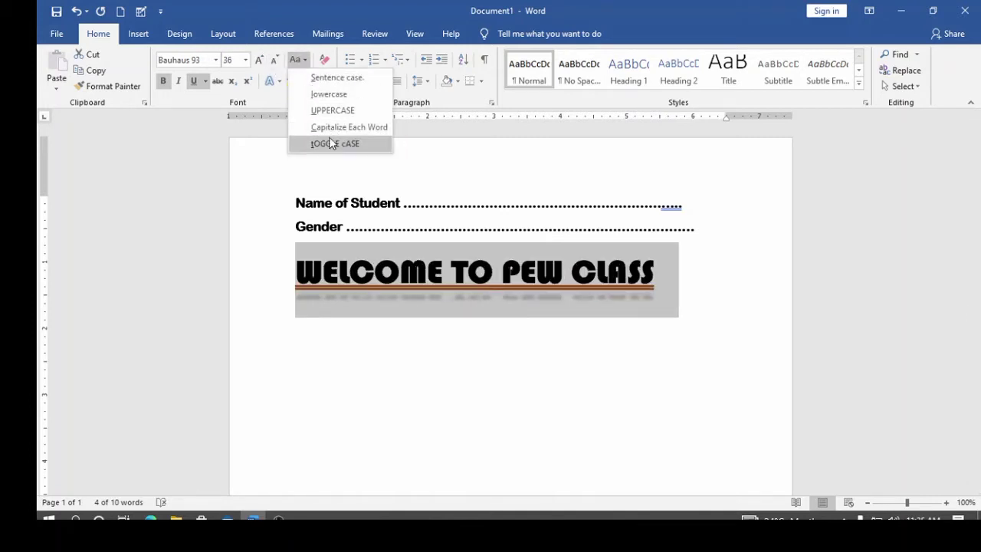
{"action": "left_click", "coordinate": [331, 145]}
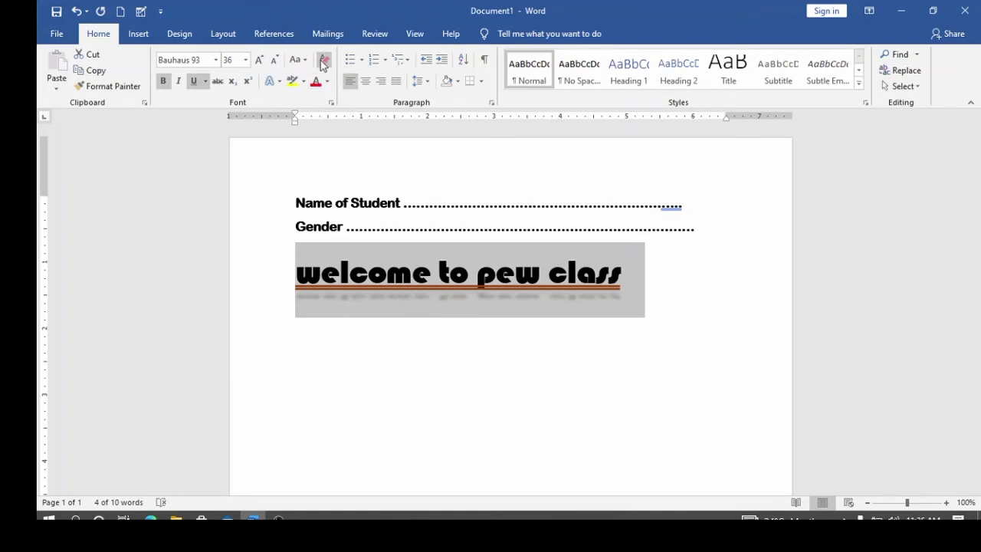
{"action": "left_click", "coordinate": [296, 60]}
{"action": "left_click", "coordinate": [325, 128]}
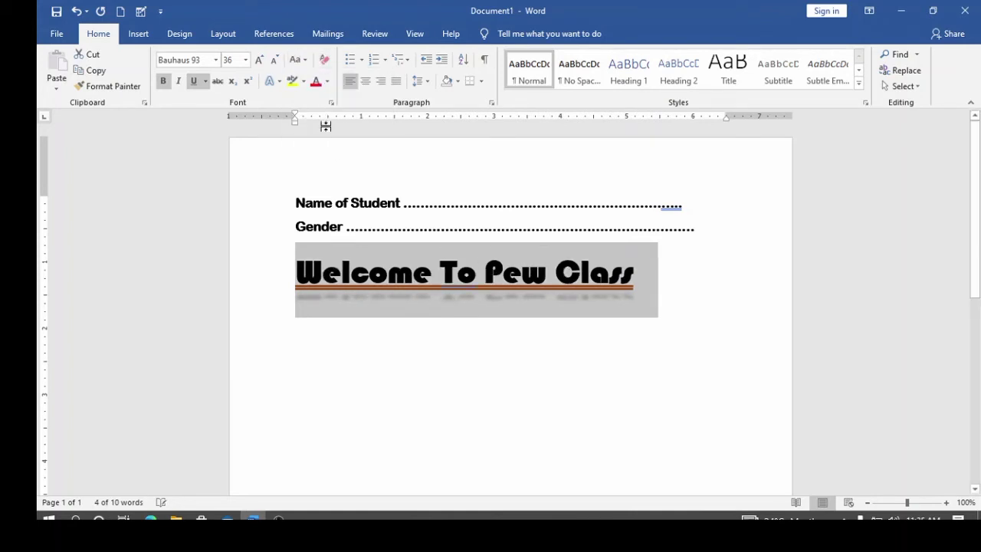
{"action": "left_click", "coordinate": [298, 60]}
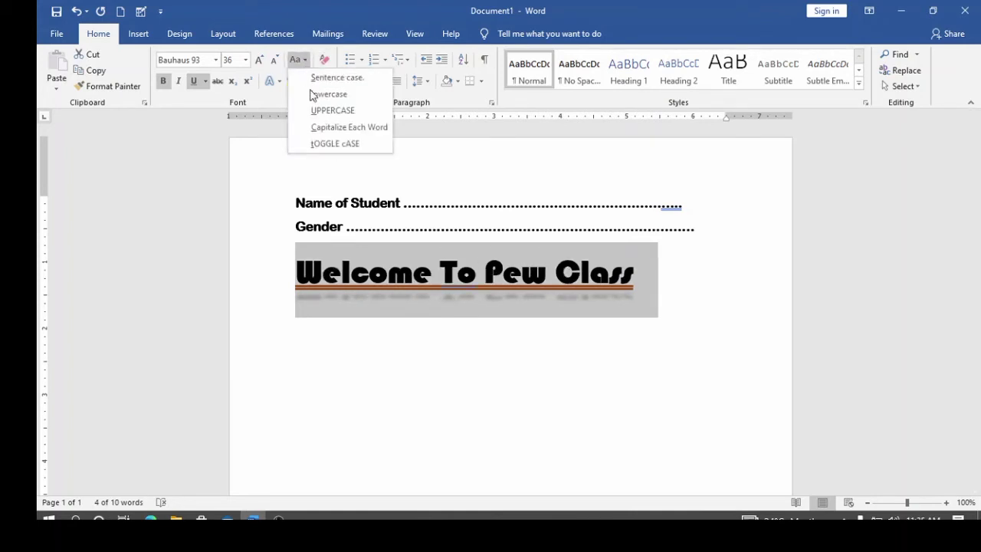
{"action": "left_click", "coordinate": [320, 114]}
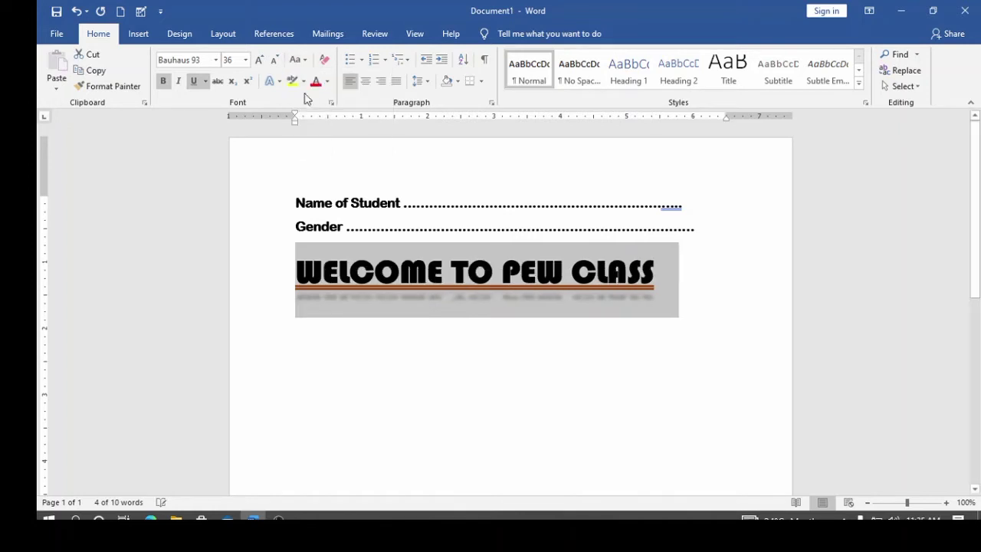
{"action": "left_click", "coordinate": [305, 61]}
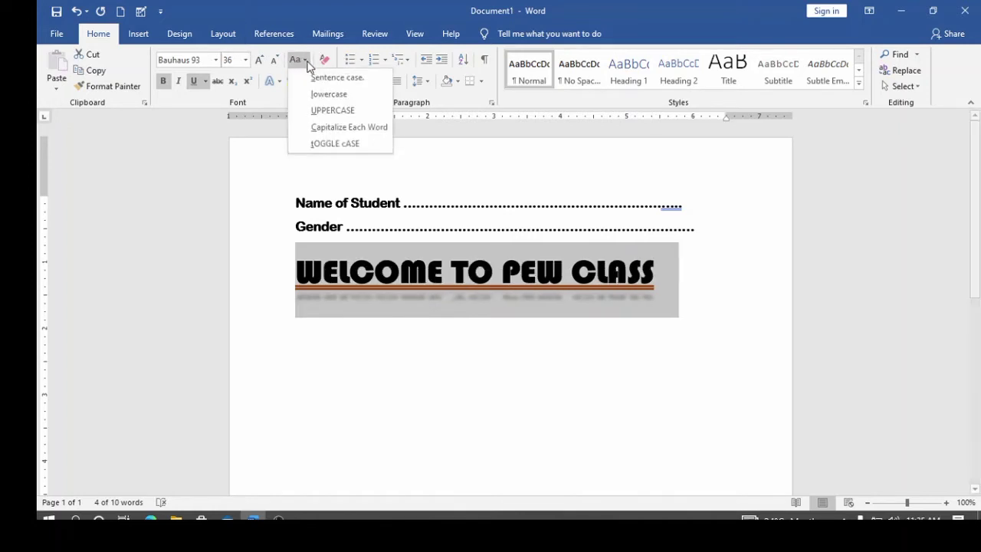
{"action": "left_click", "coordinate": [314, 80]}
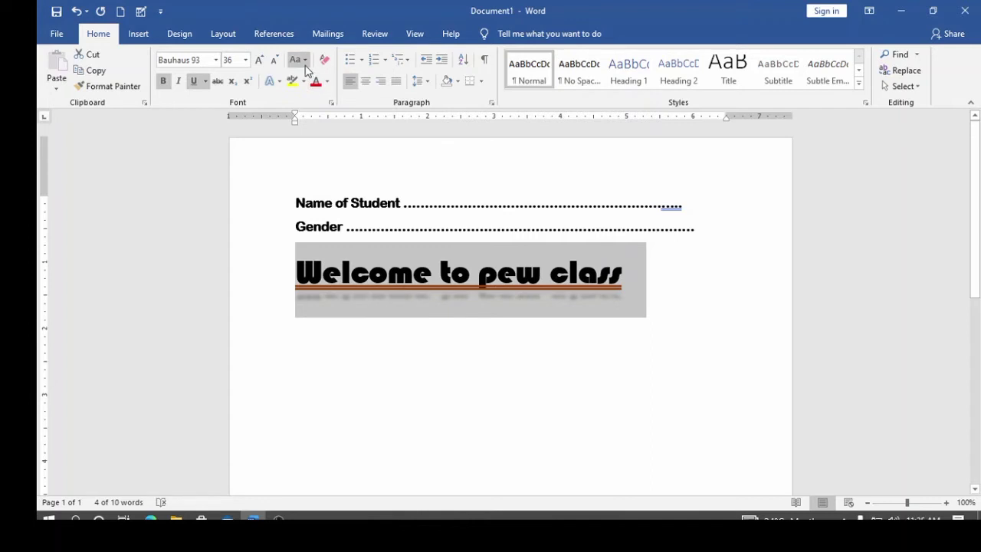
{"action": "left_click", "coordinate": [296, 60]}
{"action": "left_click", "coordinate": [313, 114]}
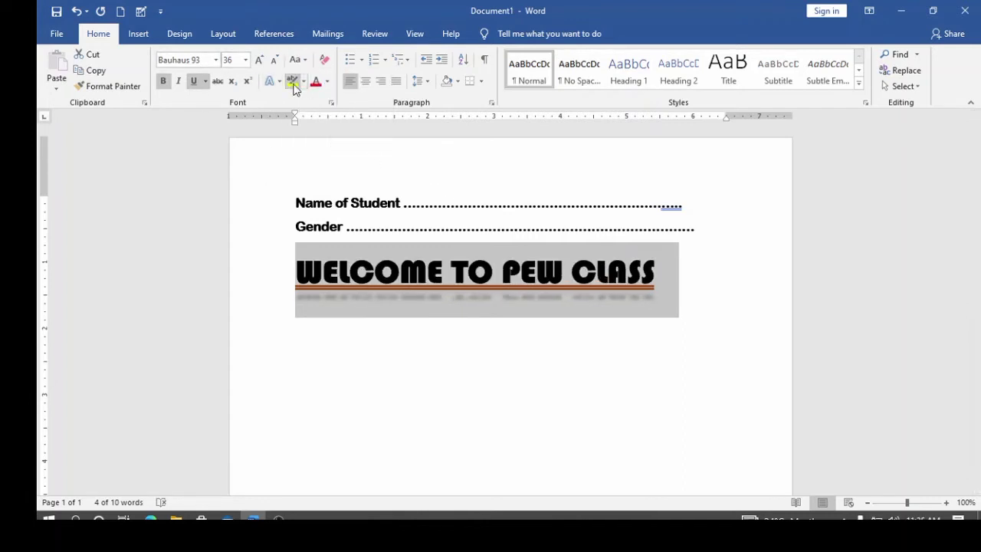
Set the welcome line's font color to gold, and try Double strikethrough in the Font dialog before clearing it again.
{"action": "left_click", "coordinate": [326, 82]}
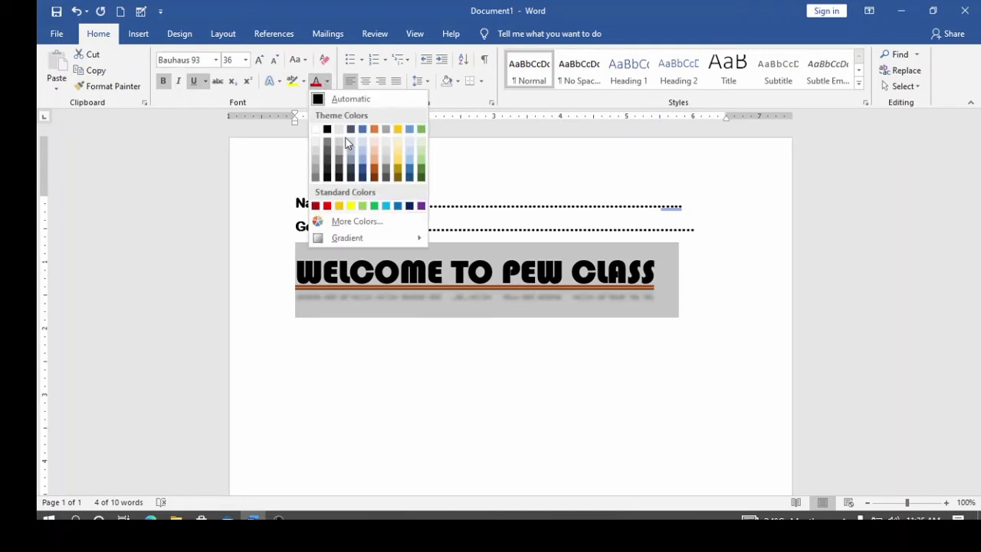
{"action": "left_click", "coordinate": [397, 176]}
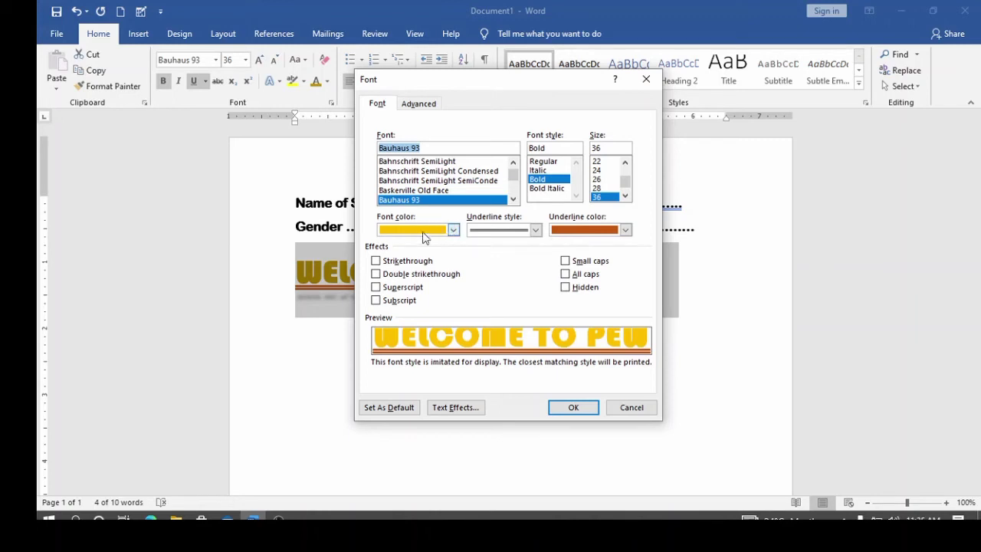
{"action": "left_click", "coordinate": [375, 274]}
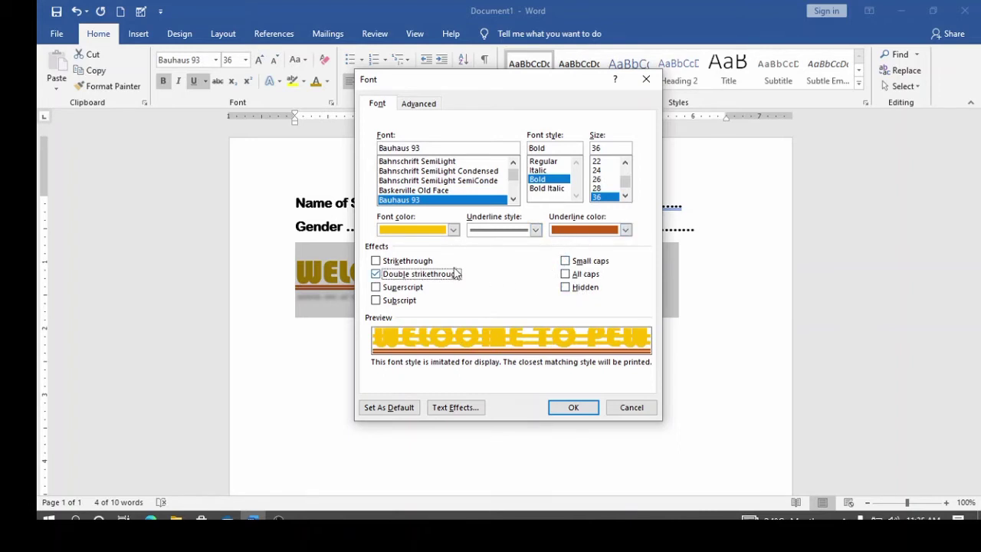
{"action": "left_click", "coordinate": [376, 274]}
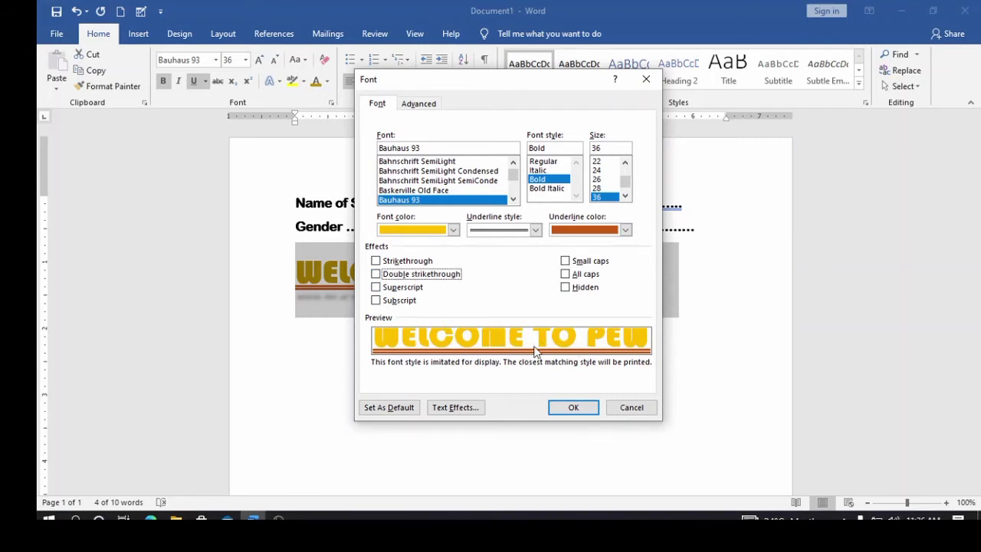
{"action": "left_click", "coordinate": [585, 410]}
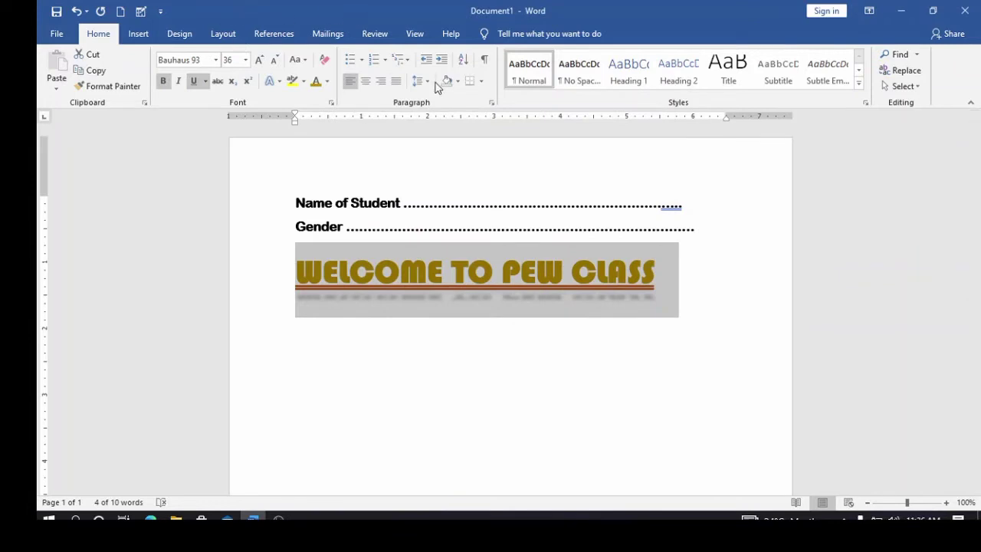
Try the center, right and justified alignments on the welcome line, and finish with it centered.
{"action": "left_click", "coordinate": [366, 81]}
{"action": "left_click", "coordinate": [380, 81]}
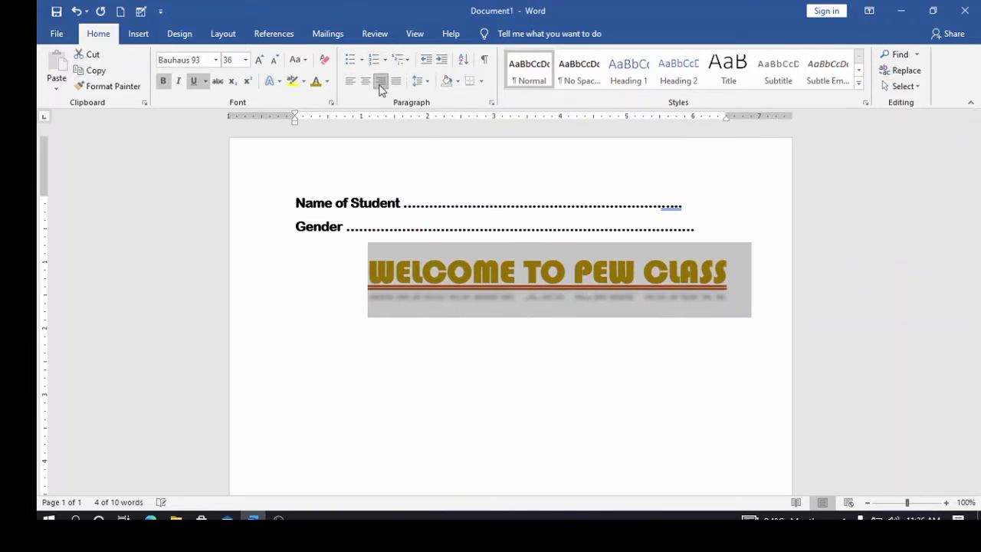
{"action": "left_click", "coordinate": [399, 86]}
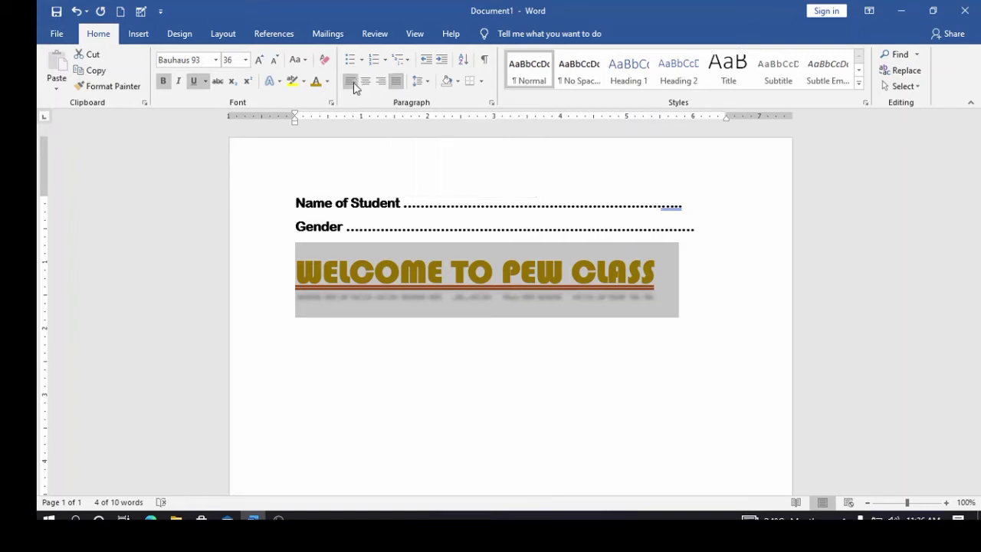
{"action": "left_click", "coordinate": [365, 82]}
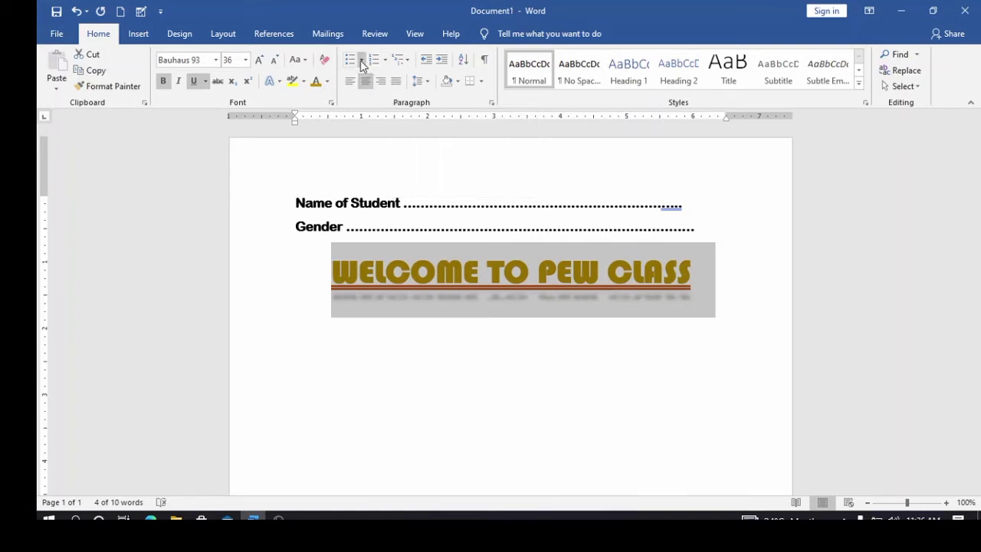
Examine the bullet, numbering and multilevel list libraries with the welcome line selected, leaving its formatting as it is.
{"action": "left_click", "coordinate": [361, 60]}
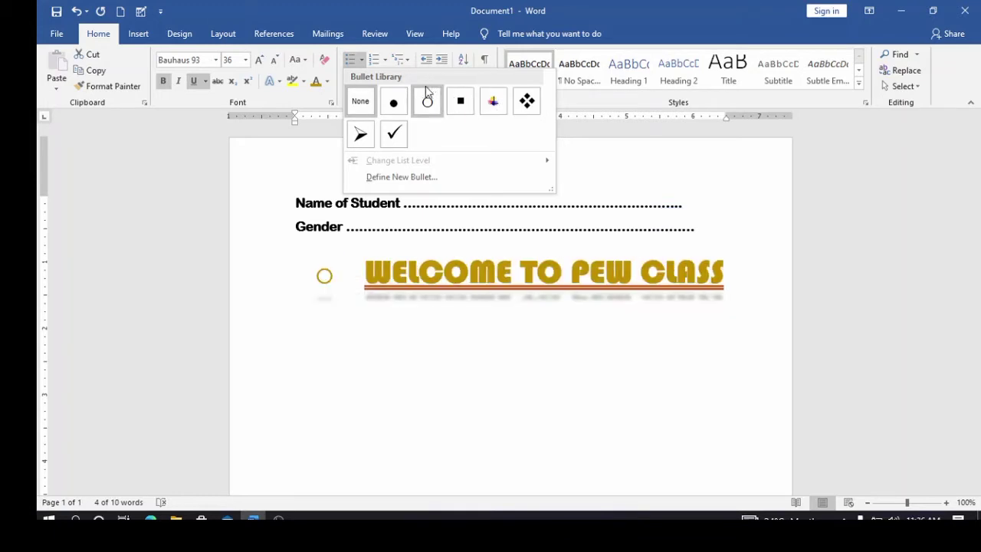
{"action": "left_click", "coordinate": [387, 59]}
{"action": "left_click", "coordinate": [387, 60]}
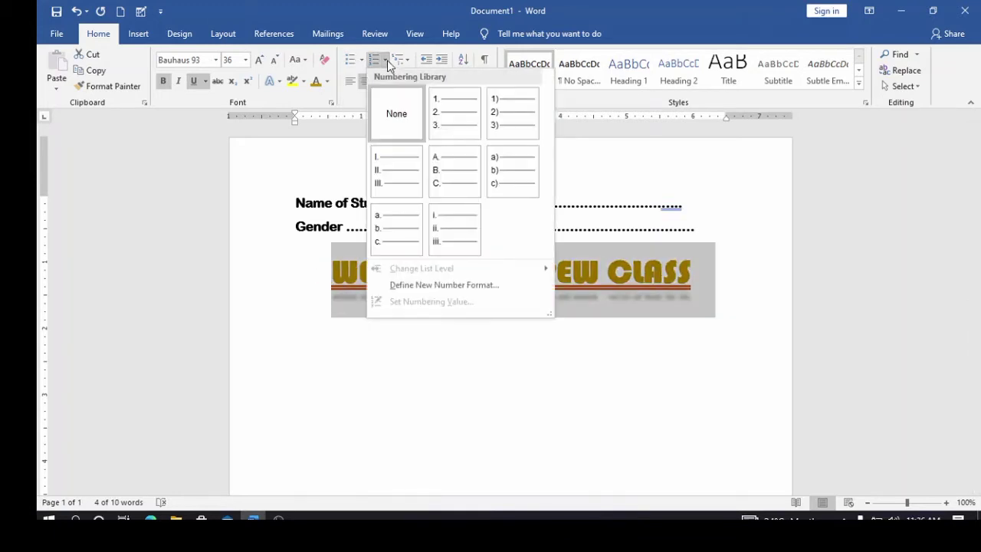
{"action": "left_click", "coordinate": [408, 60]}
{"action": "left_click", "coordinate": [408, 60]}
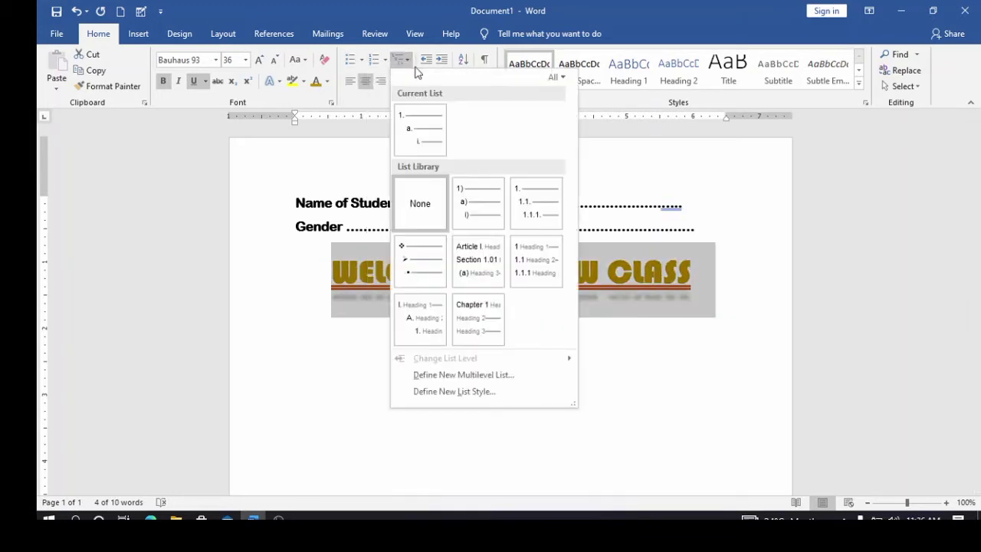
{"action": "left_click", "coordinate": [334, 181]}
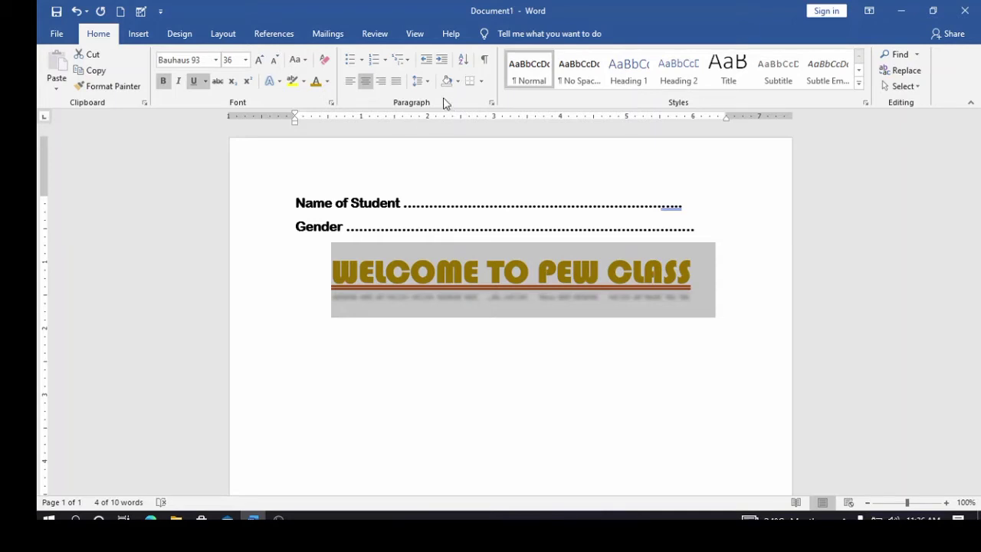
Start a new line below the welcome line and enter "Subscribe to the channel".
{"action": "left_click", "coordinate": [722, 302]}
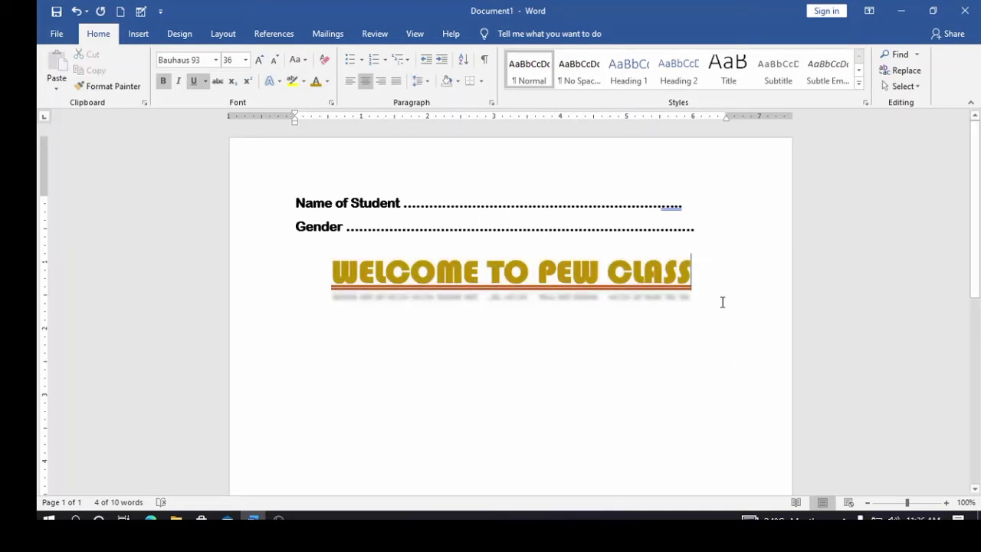
{"action": "key", "text": "Return"}
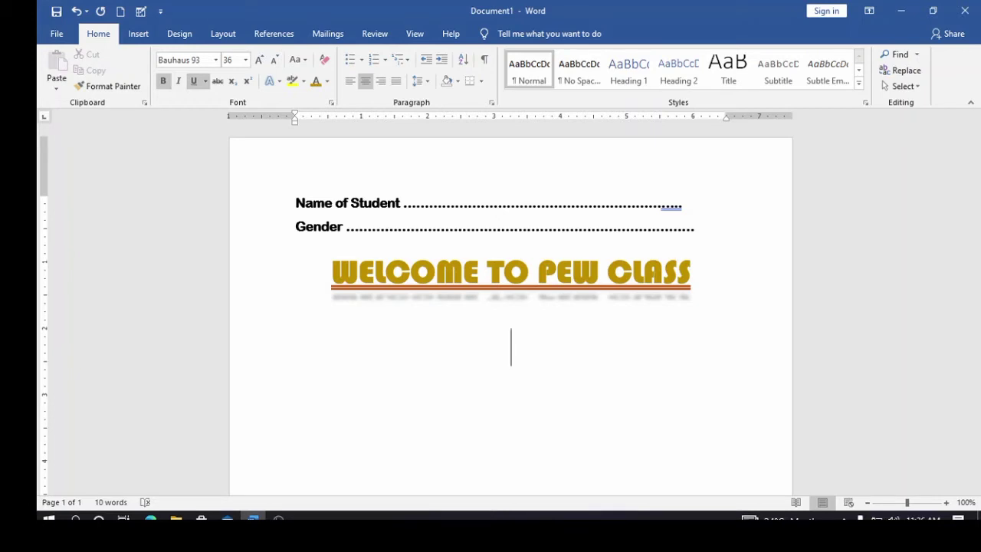
{"action": "type", "text": "su"}
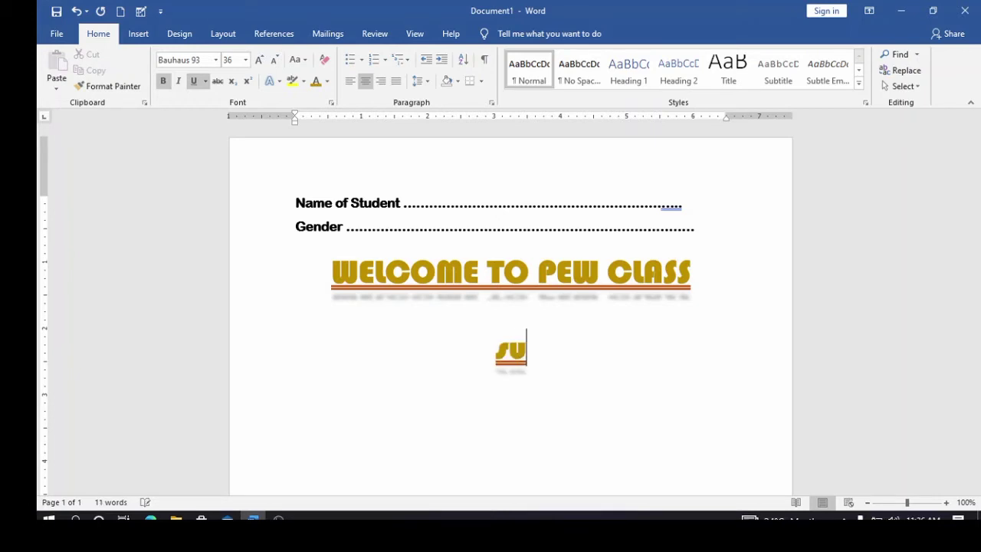
{"action": "type", "text": "bscribr"}
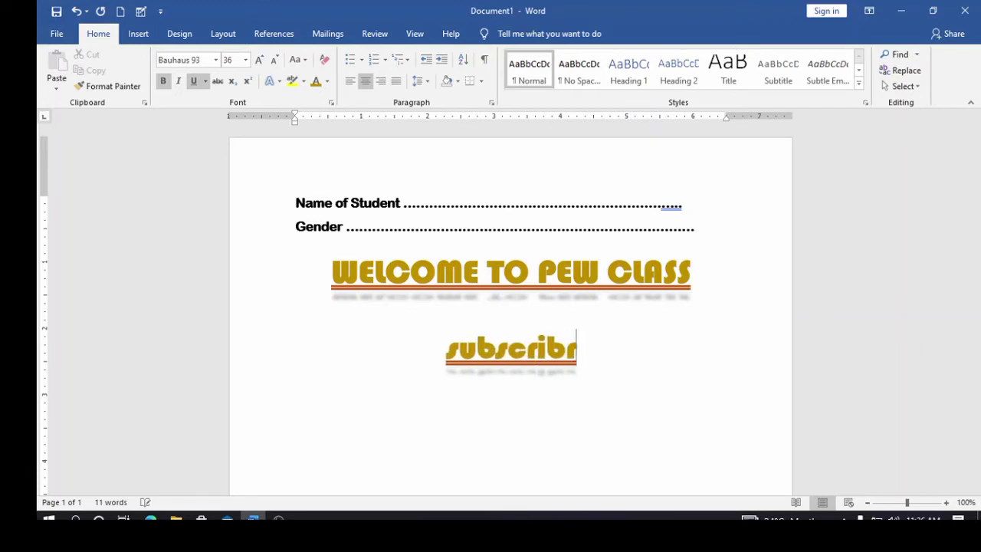
{"action": "key", "text": "BackSpace"}
{"action": "type", "text": "e "}
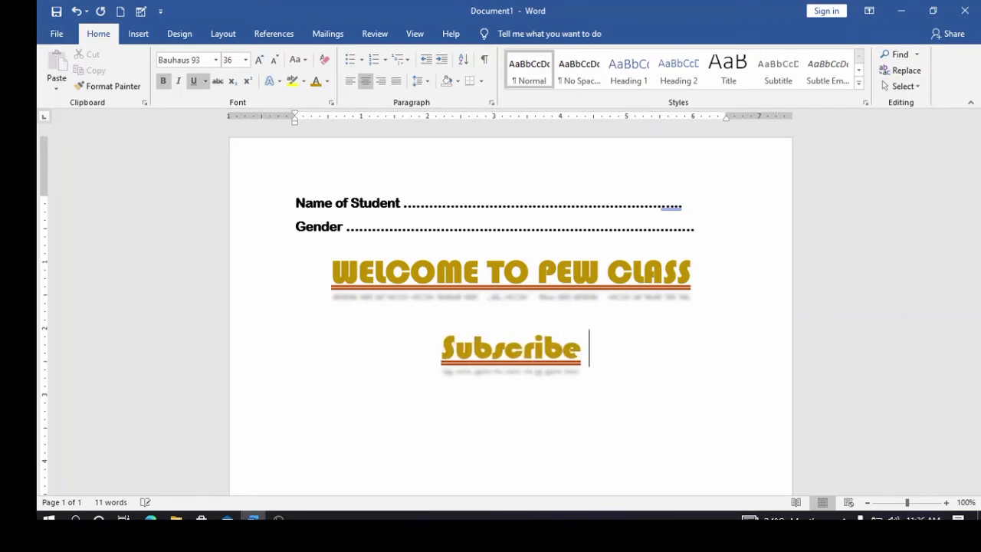
{"action": "type", "text": "to th"}
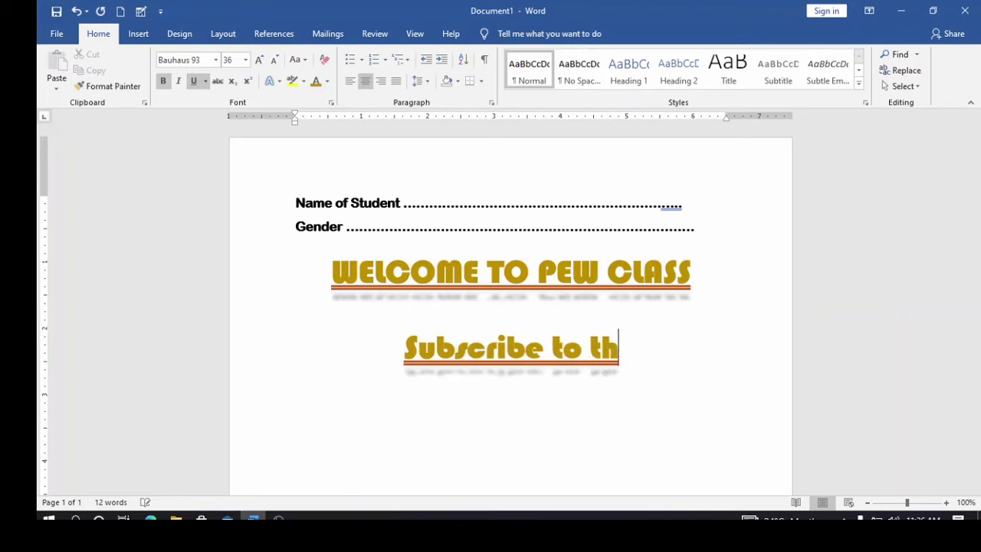
{"action": "type", "text": "e chann"}
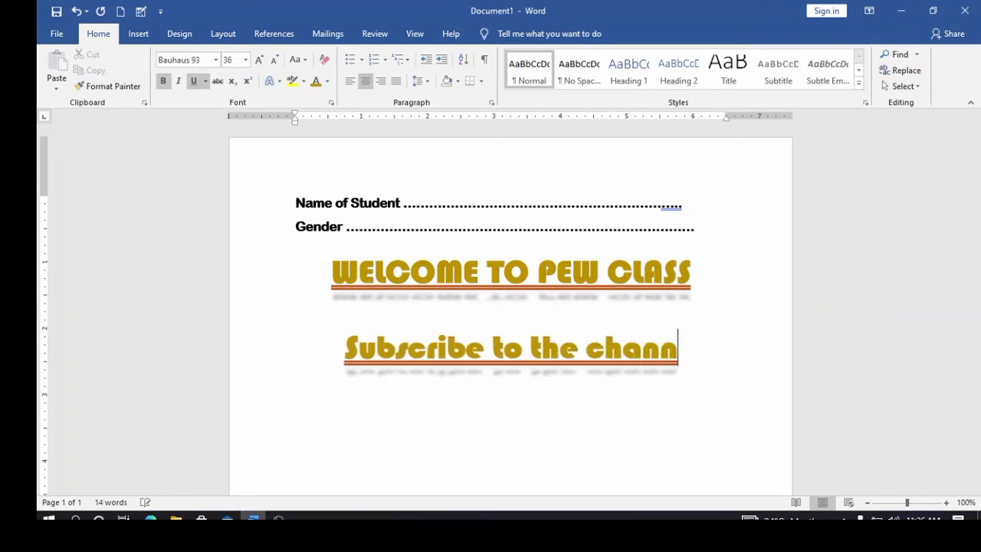
{"action": "type", "text": "el."}
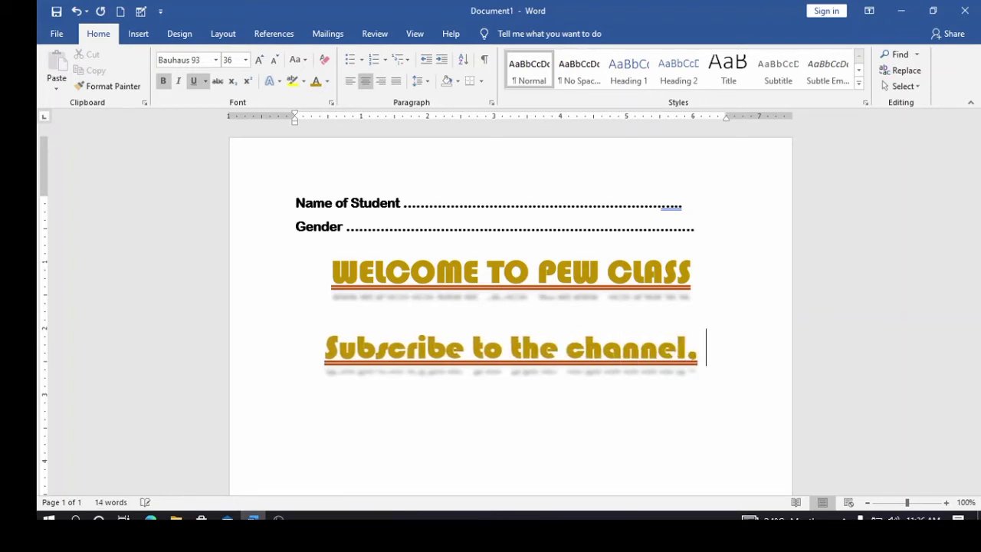
{"action": "type", "text": " tu"}
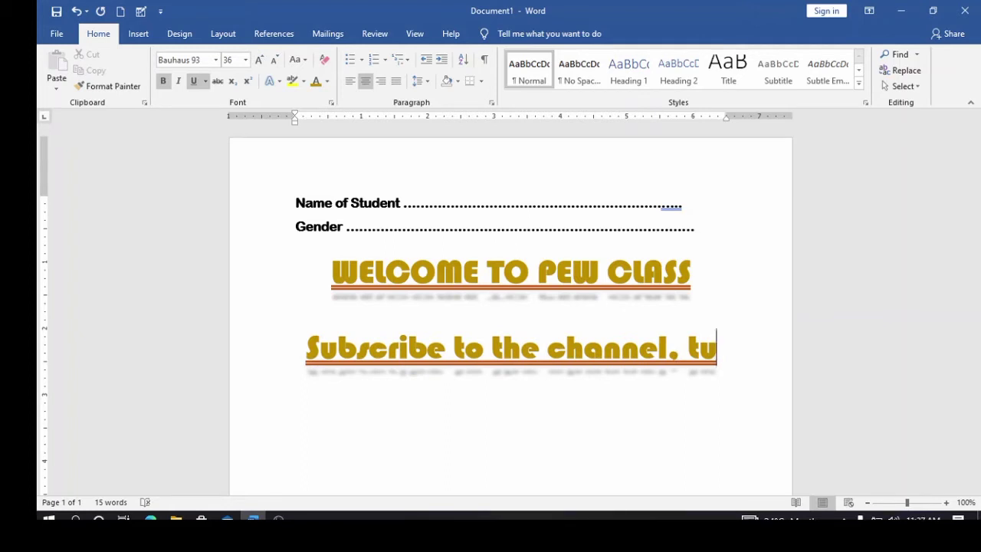
{"action": "key", "text": "BackSpace"}
{"action": "key", "text": "BackSpace"}
{"action": "key", "text": "BackSpace"}
{"action": "key", "text": "BackSpace"}
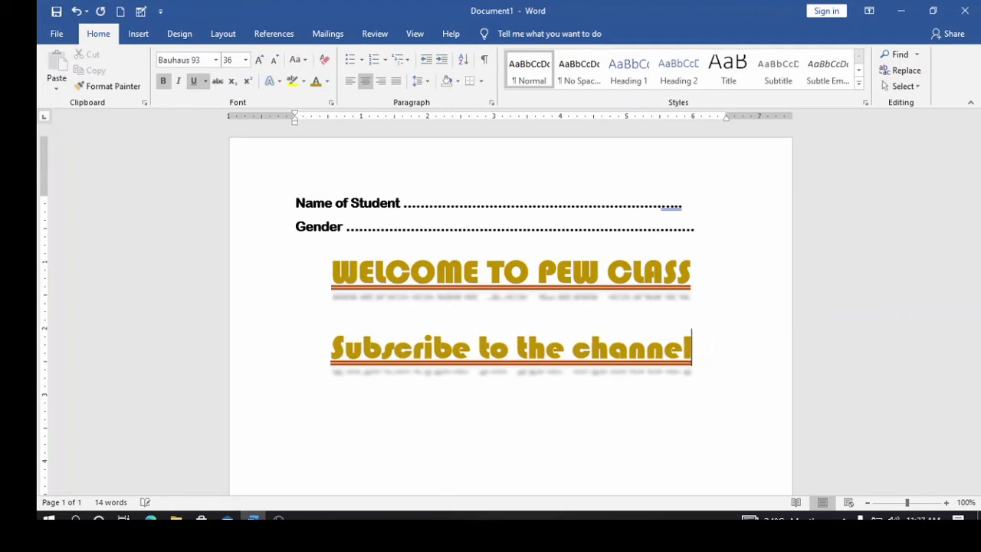
Continue the sentence after "channel" with ", turn on the notification bell".
{"action": "type", "text": ". tu"}
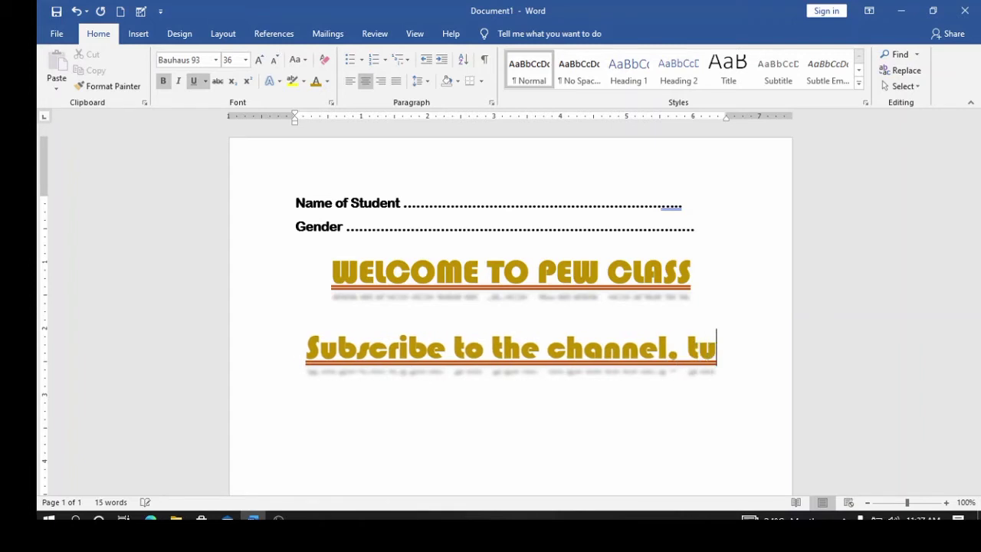
{"action": "type", "text": "rn o"}
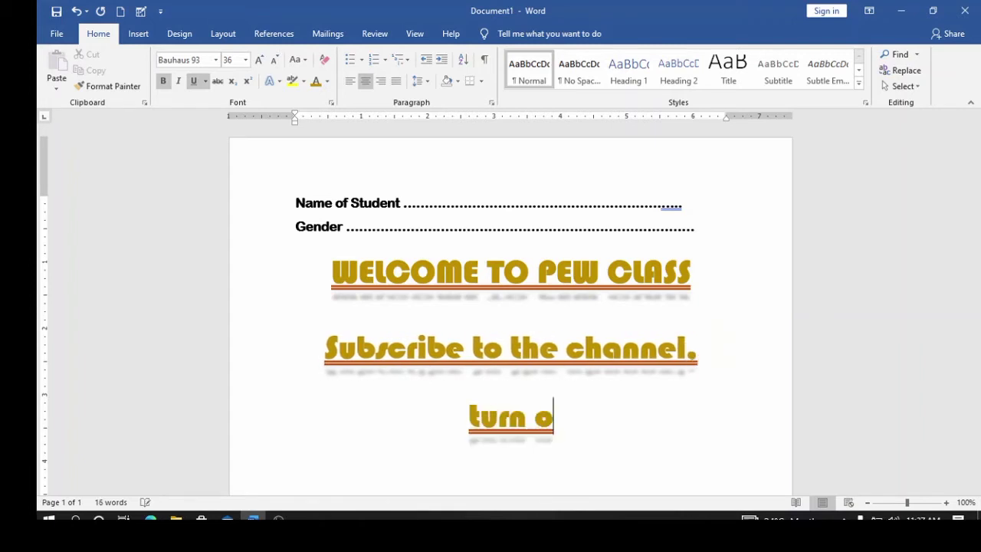
{"action": "type", "text": "n the no"}
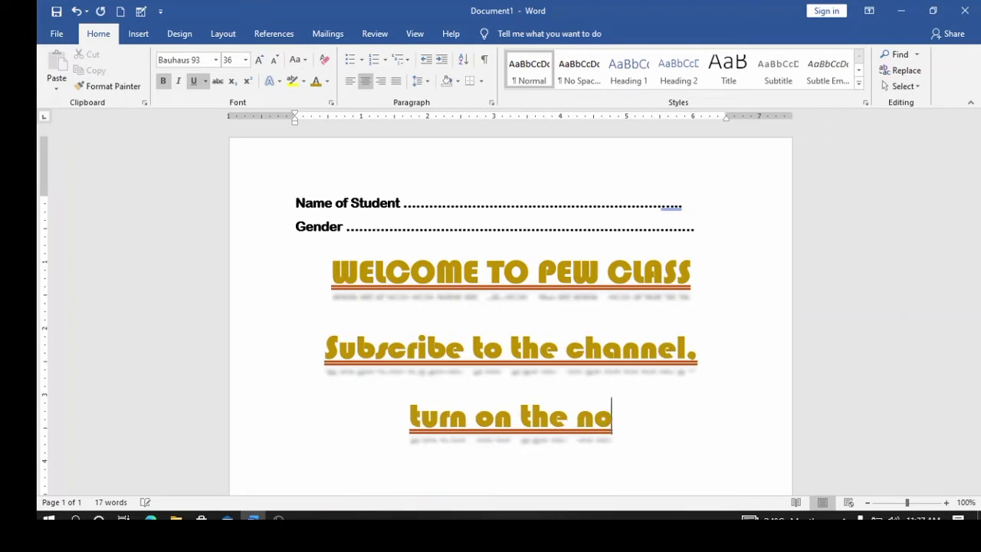
{"action": "type", "text": "tifiv"}
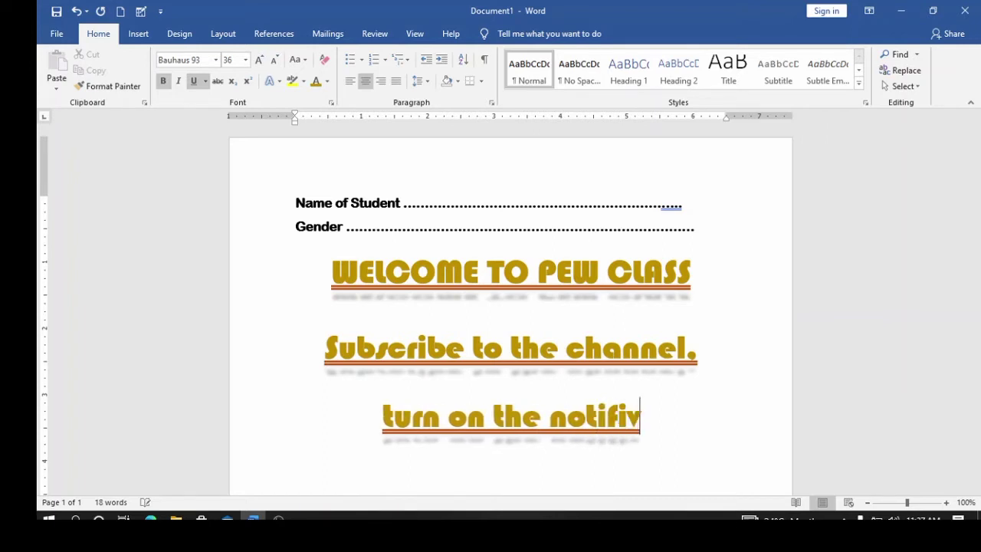
{"action": "key", "text": "BackSpace"}
{"action": "type", "text": "ca"}
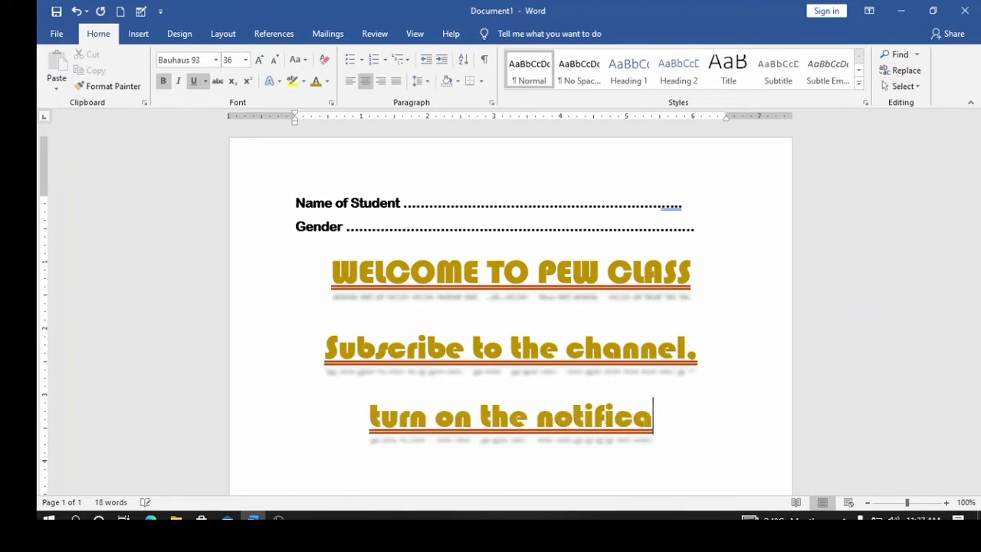
{"action": "type", "text": "tion"}
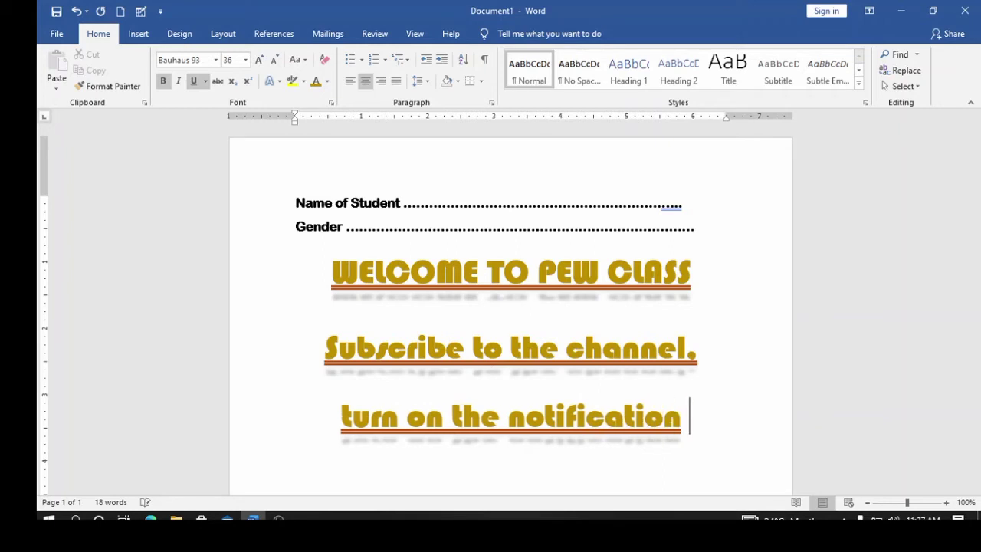
{"action": "type", "text": "n bell"}
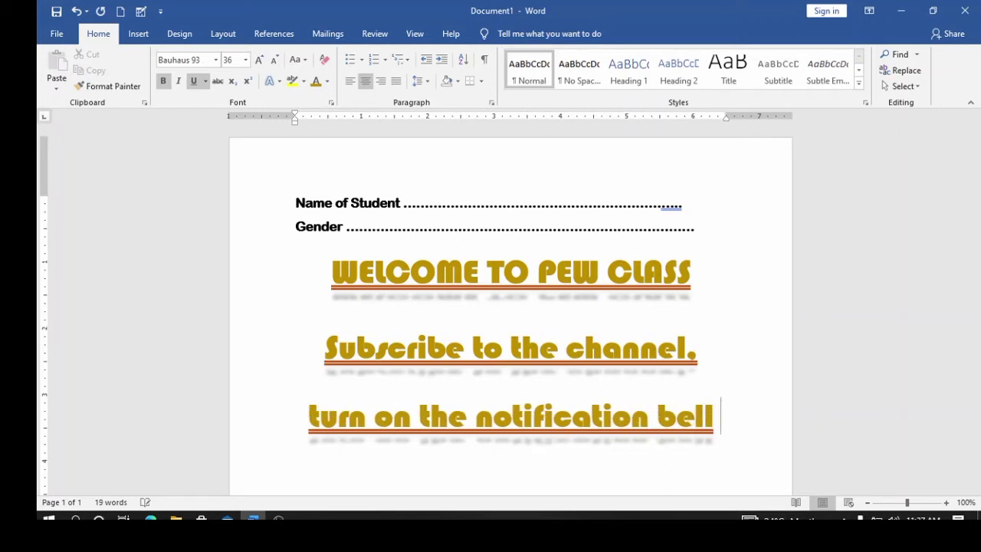
Complete the text after "notification bell" with "and also give this video thousands of likes.".
{"action": "key", "text": "Return"}
{"action": "type", "text": "and a"}
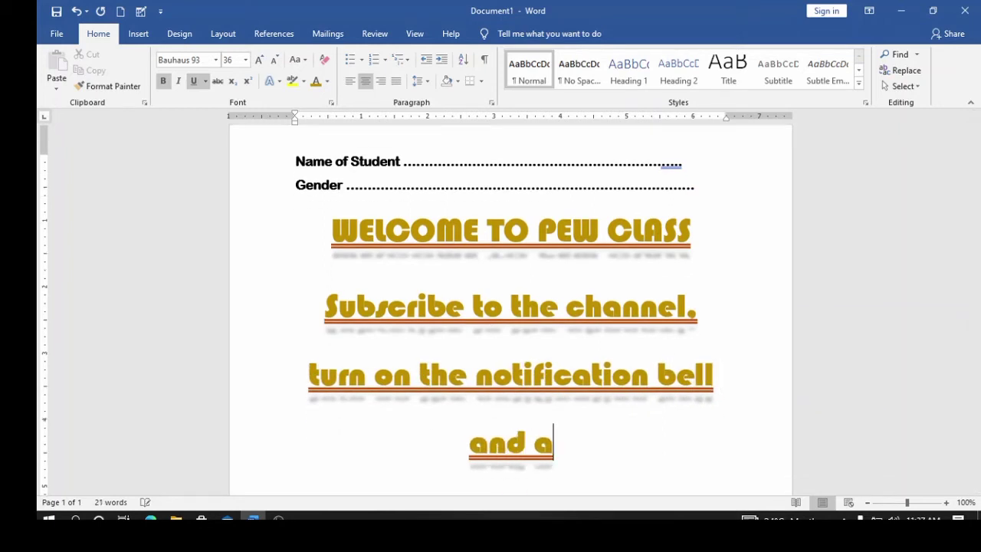
{"action": "type", "text": "lso"}
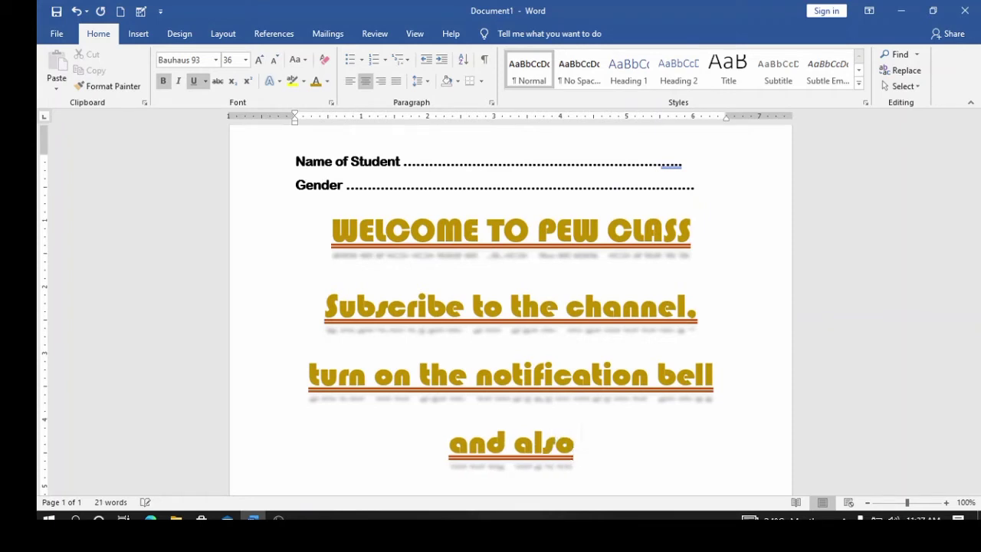
{"action": "type", "text": " give"}
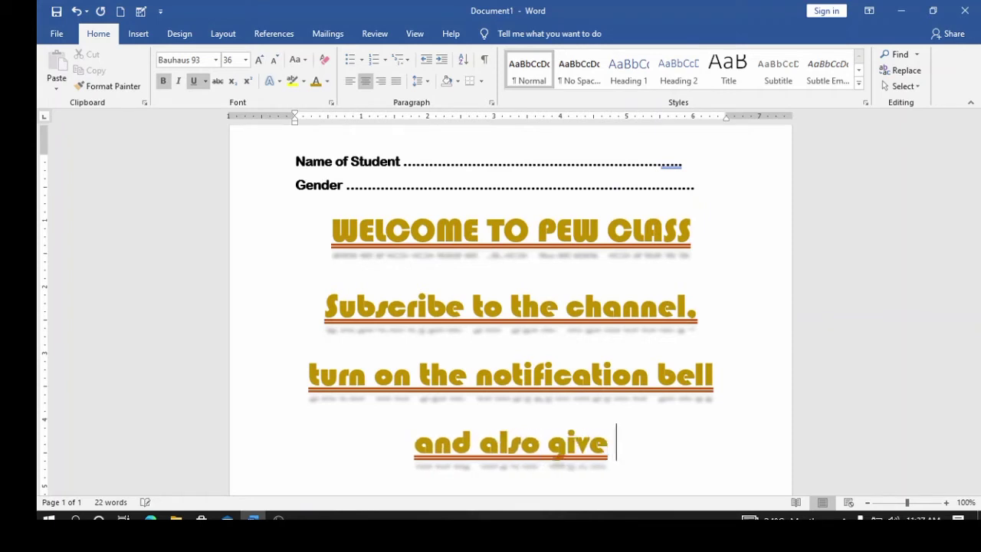
{"action": "type", "text": " thi"}
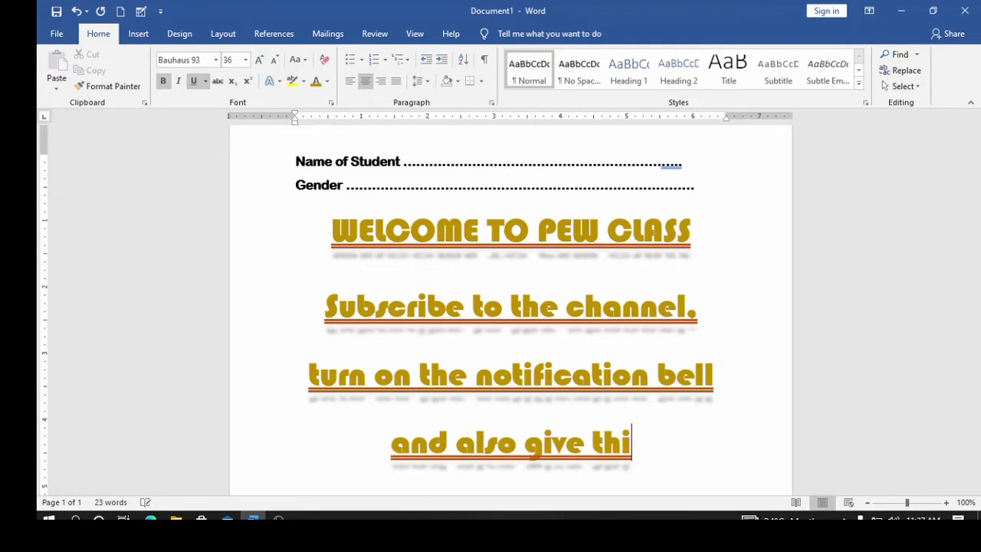
{"action": "type", "text": "s video "}
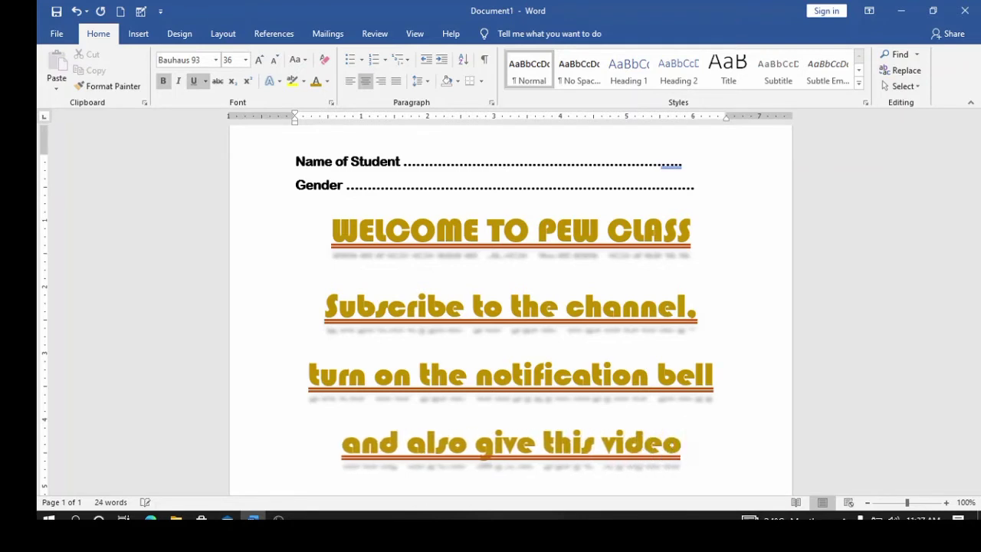
{"action": "type", "text": "thoud"}
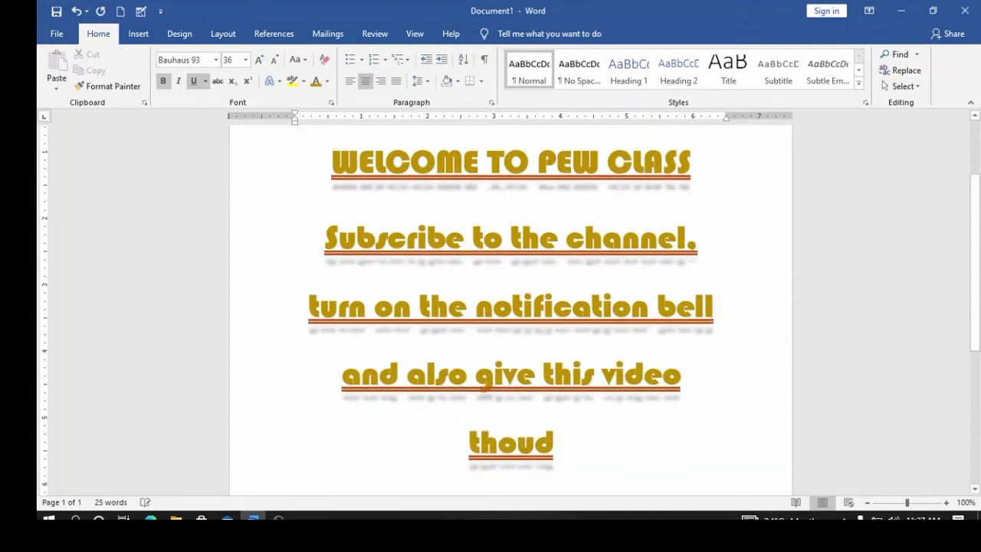
{"action": "key", "text": "BackSpace"}
{"action": "type", "text": "sa"}
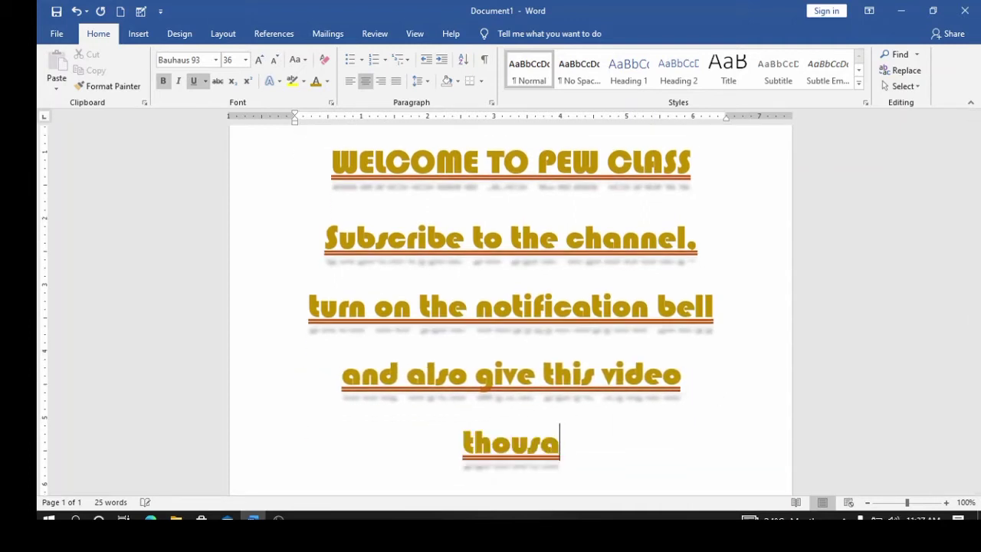
{"action": "type", "text": "nd"}
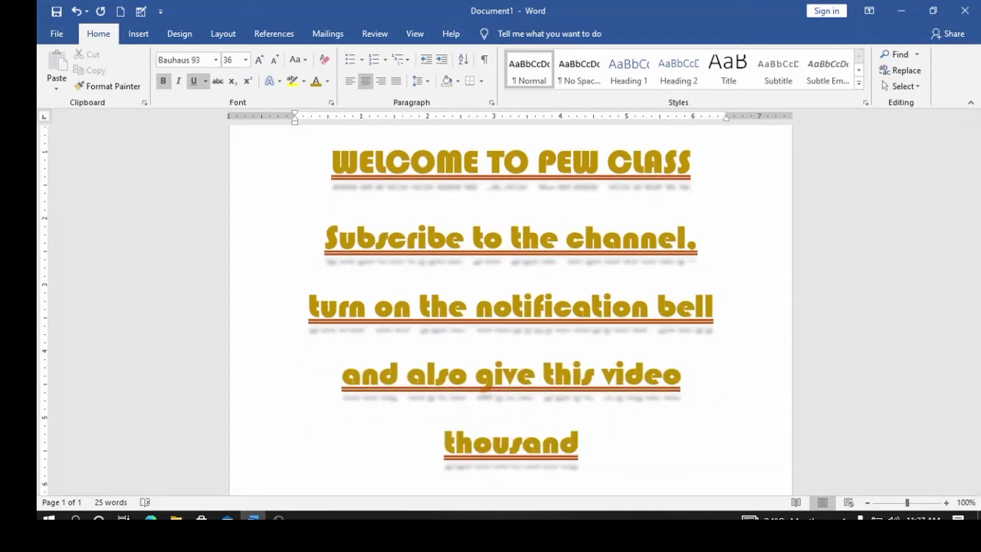
{"action": "type", "text": "s of like"}
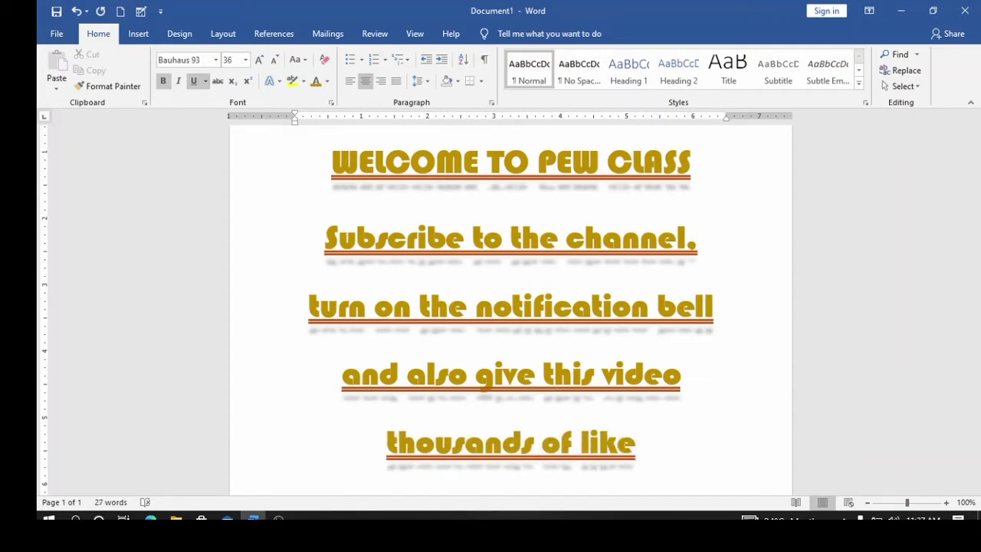
{"action": "type", "text": "s."}
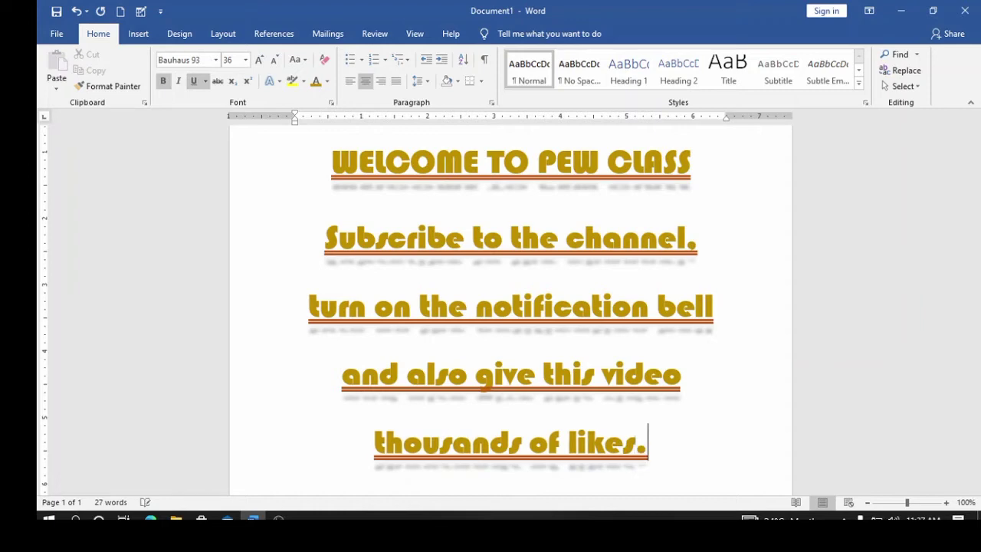
Remove the underline from the whole text running from "Subscribe to the channel," to "thousands of likes.".
{"action": "left_click_drag", "start_coordinate": [652, 455], "coordinate": [376, 274]}
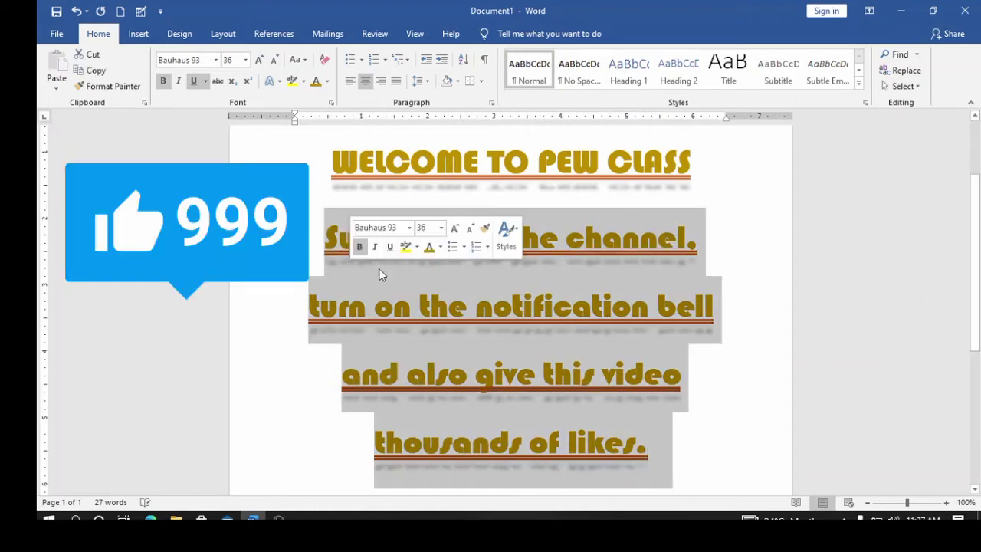
{"action": "left_click", "coordinate": [693, 166]}
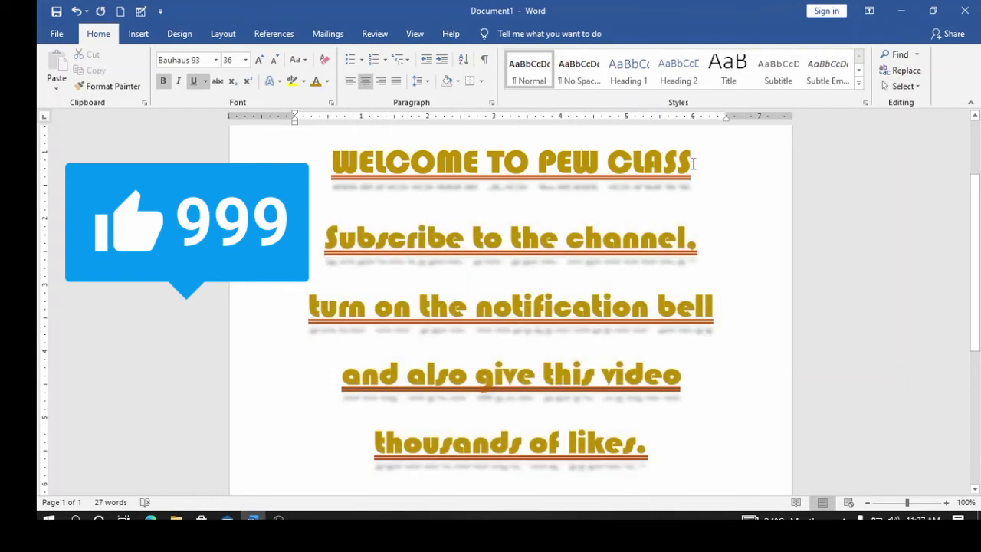
{"action": "left_click_drag", "start_coordinate": [652, 453], "coordinate": [322, 257]}
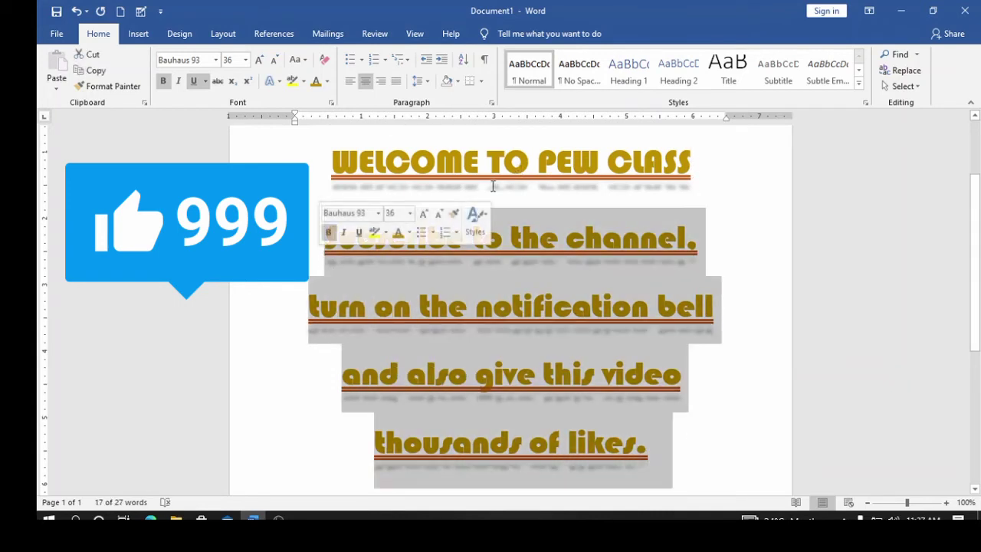
{"action": "left_click", "coordinate": [197, 87]}
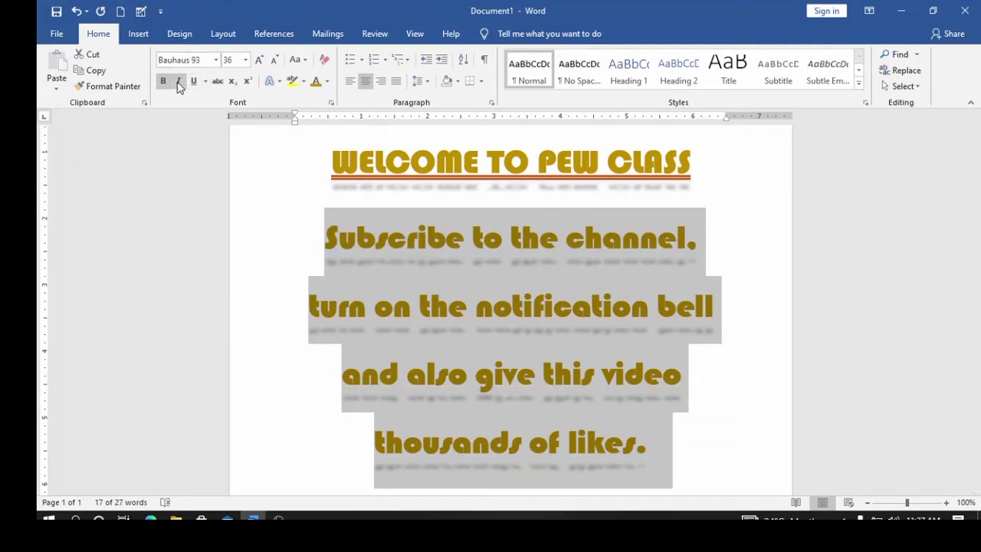
Reduce the selected subscribe text to 22 pt and align it left.
{"action": "left_click", "coordinate": [258, 61]}
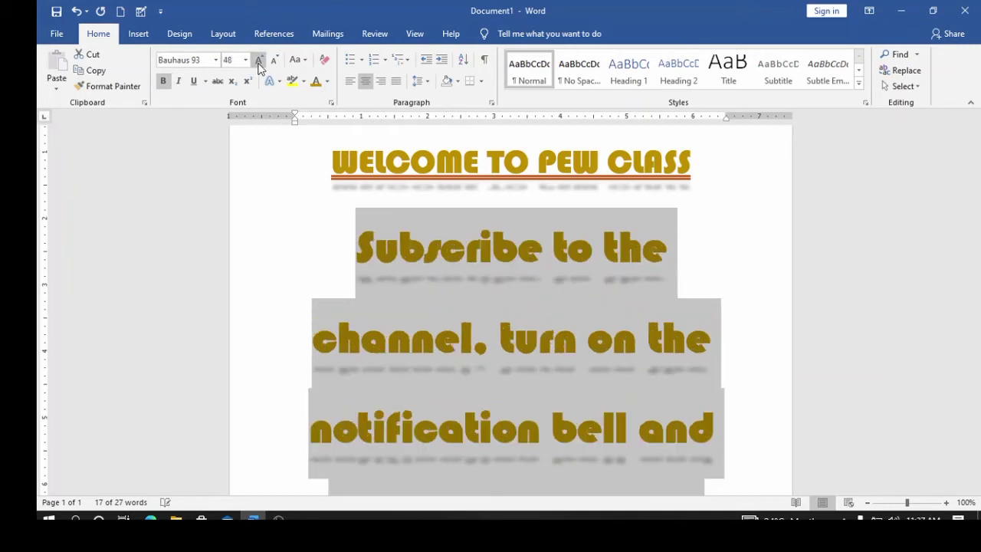
{"action": "left_click", "coordinate": [274, 62]}
{"action": "left_click", "coordinate": [274, 62]}
{"action": "left_click", "coordinate": [274, 61]}
{"action": "left_click", "coordinate": [274, 61]}
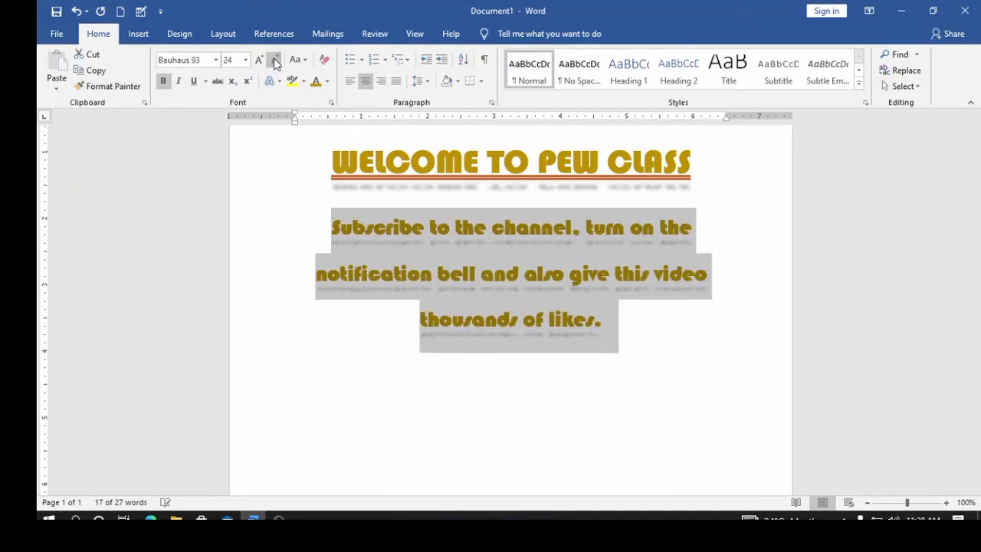
{"action": "left_click", "coordinate": [274, 61]}
{"action": "left_click", "coordinate": [350, 82]}
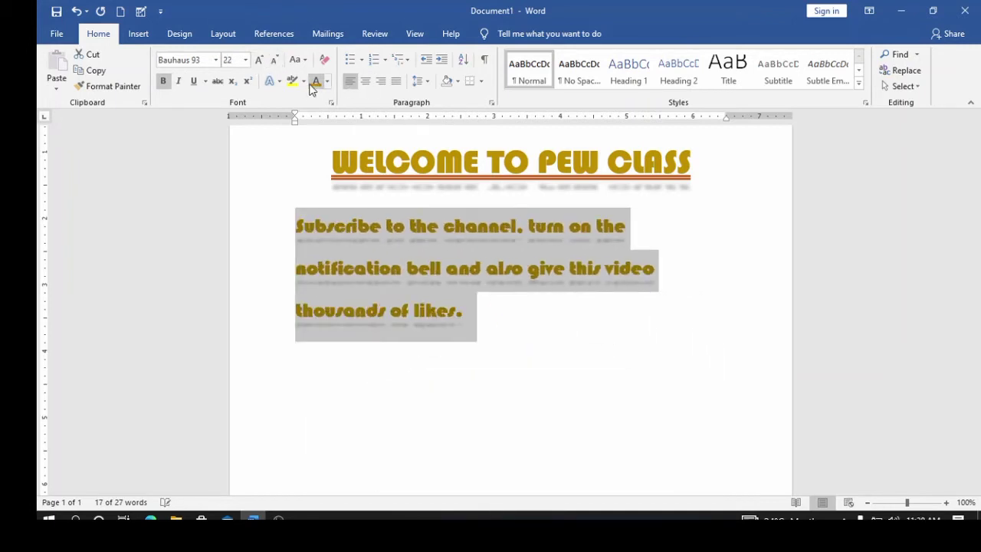
{"action": "left_click", "coordinate": [217, 62]}
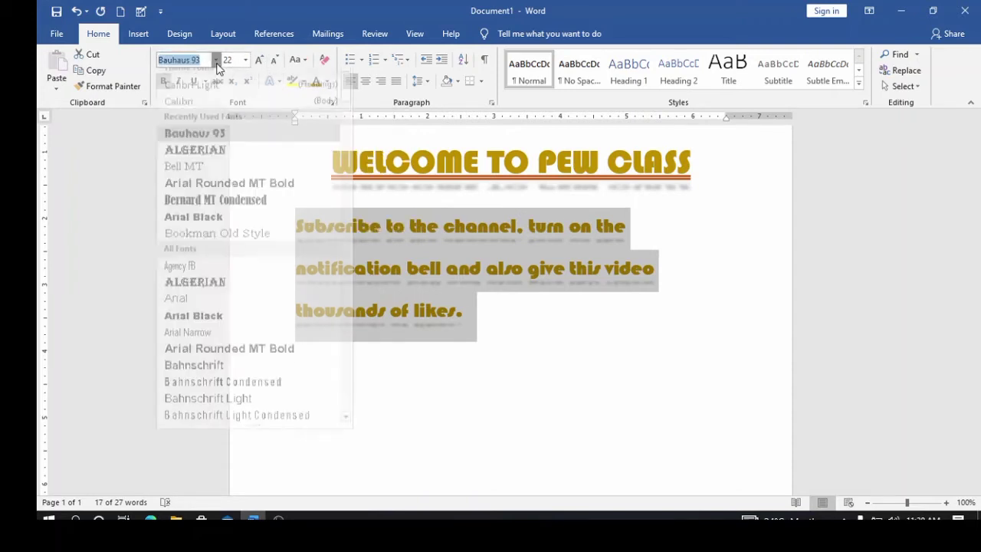
{"action": "left_click", "coordinate": [217, 62]}
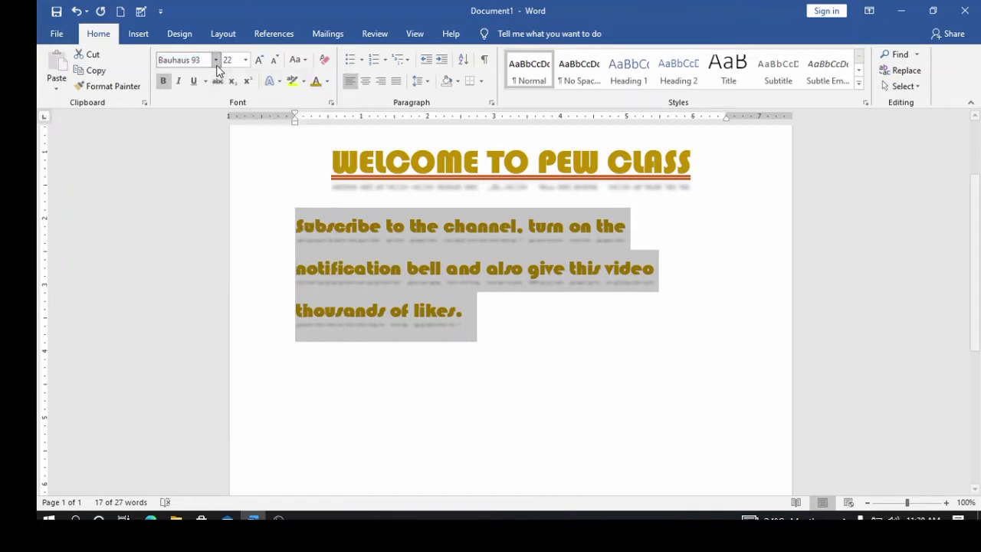
{"action": "left_click", "coordinate": [270, 82]}
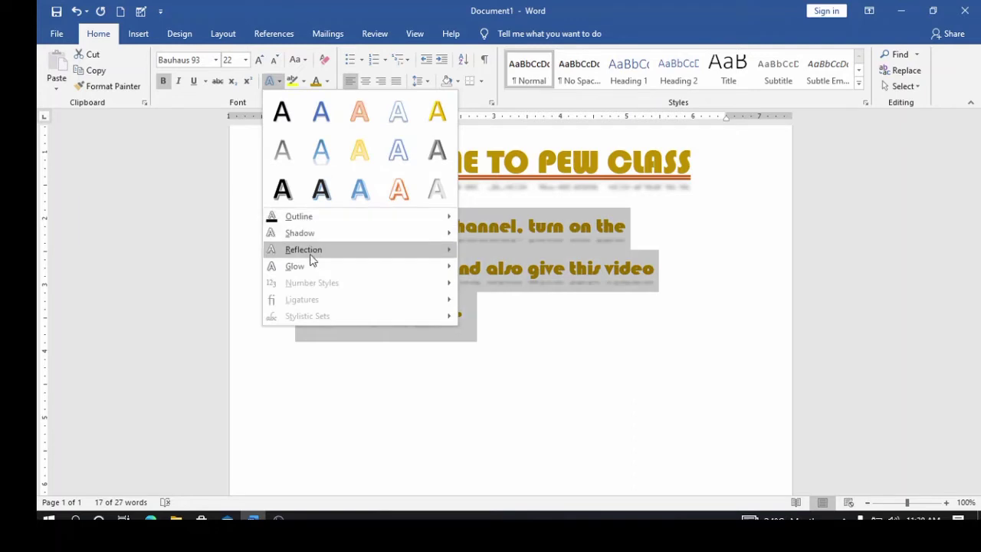
{"action": "mouse_move", "coordinate": [314, 251]}
{"action": "left_click", "coordinate": [472, 277]}
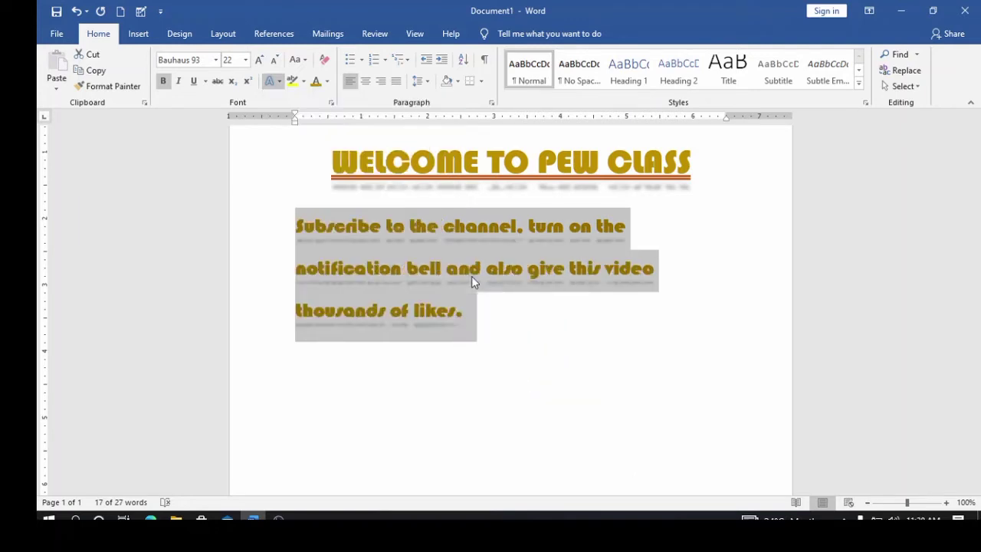
{"action": "left_click", "coordinate": [327, 81]}
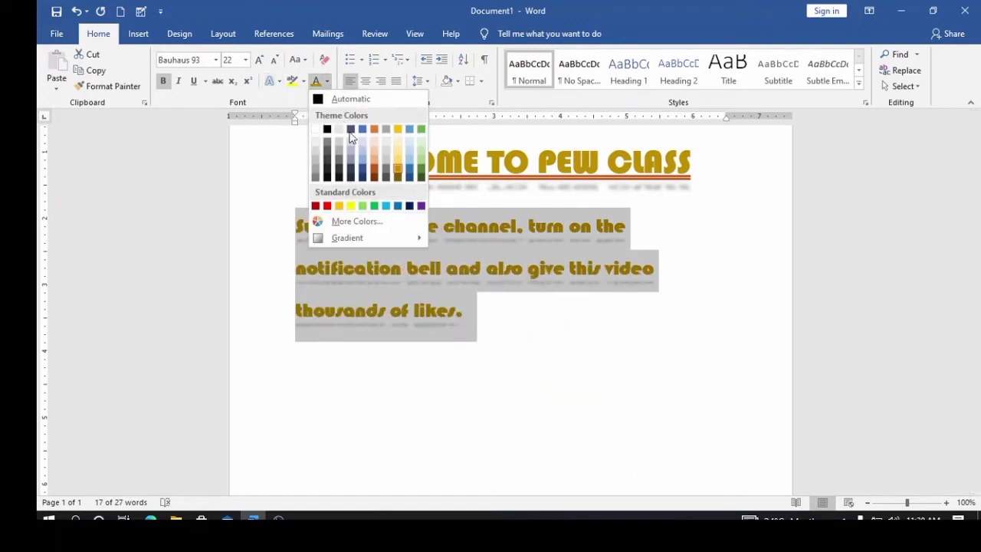
{"action": "left_click", "coordinate": [279, 82]}
Remove the shadow effect from the selected subscribe text.
{"action": "left_click", "coordinate": [280, 82]}
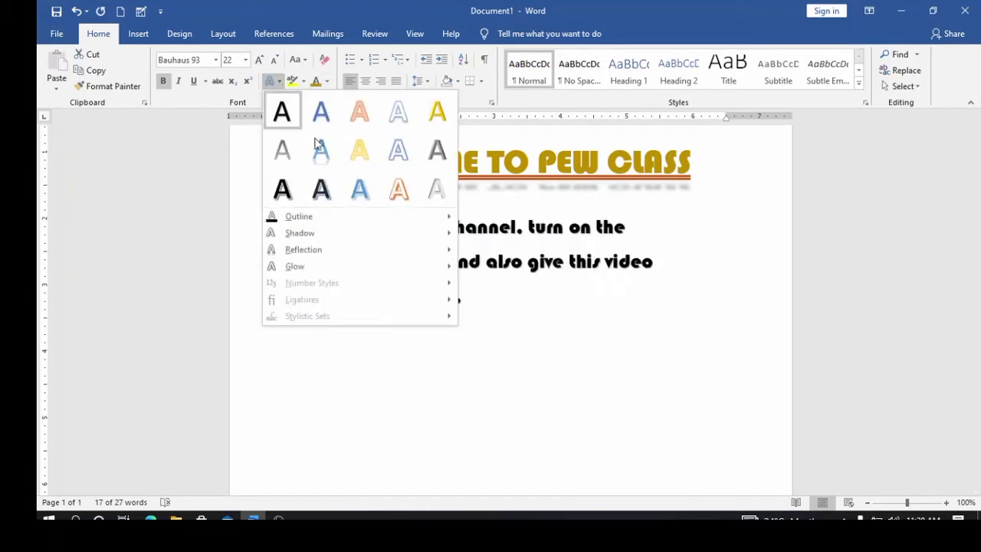
{"action": "mouse_move", "coordinate": [323, 236]}
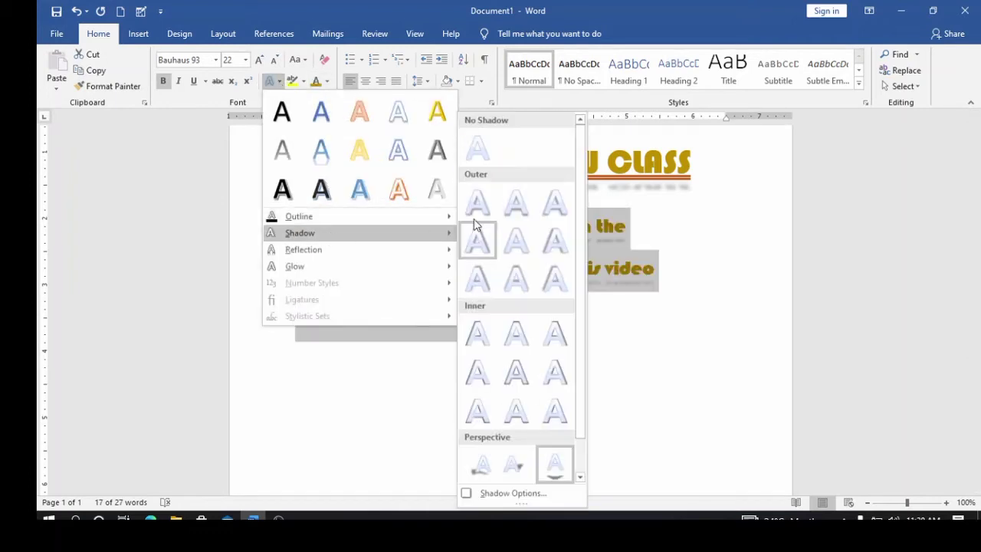
{"action": "left_click", "coordinate": [480, 149]}
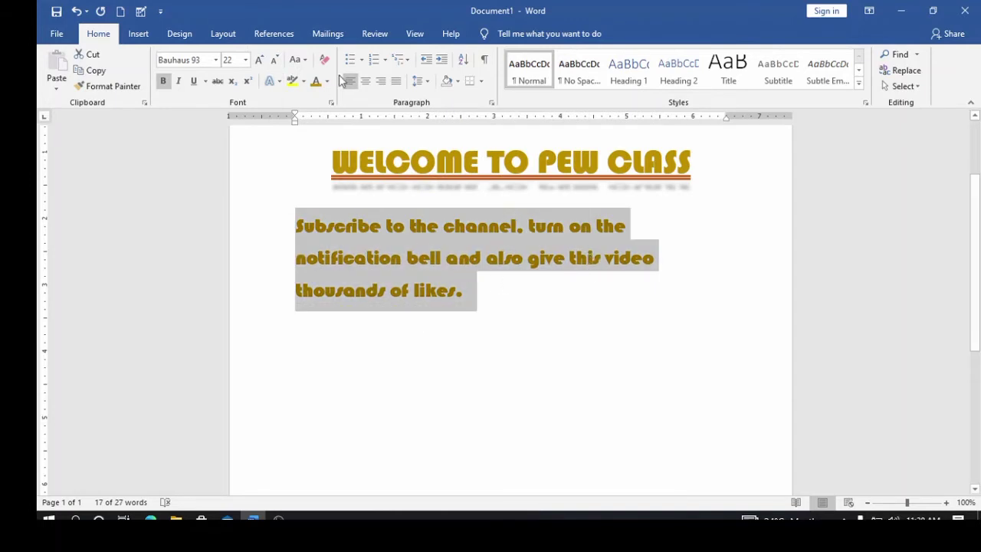
Reduce the subscribe text to 20 pt and open the list of fonts.
{"action": "left_click", "coordinate": [275, 63]}
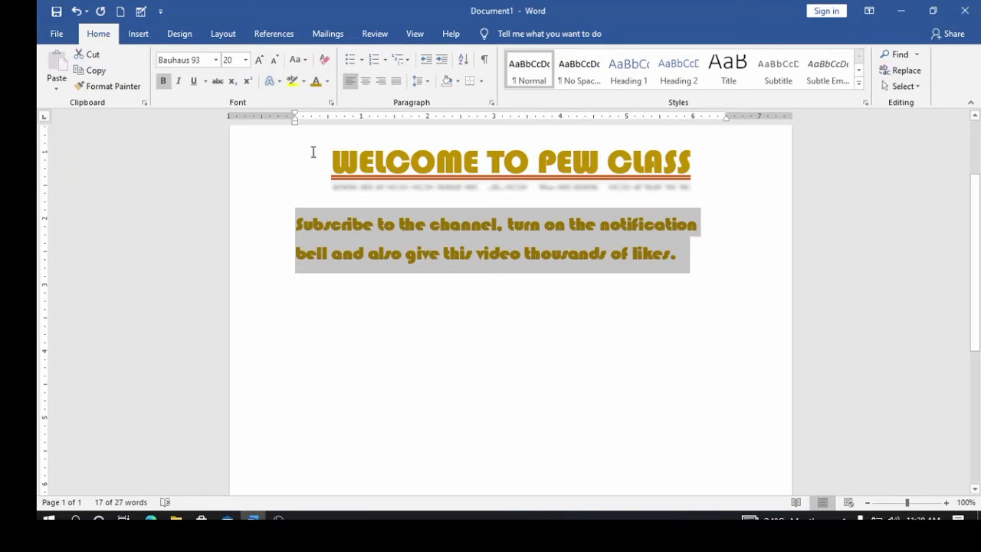
{"action": "left_click", "coordinate": [217, 60]}
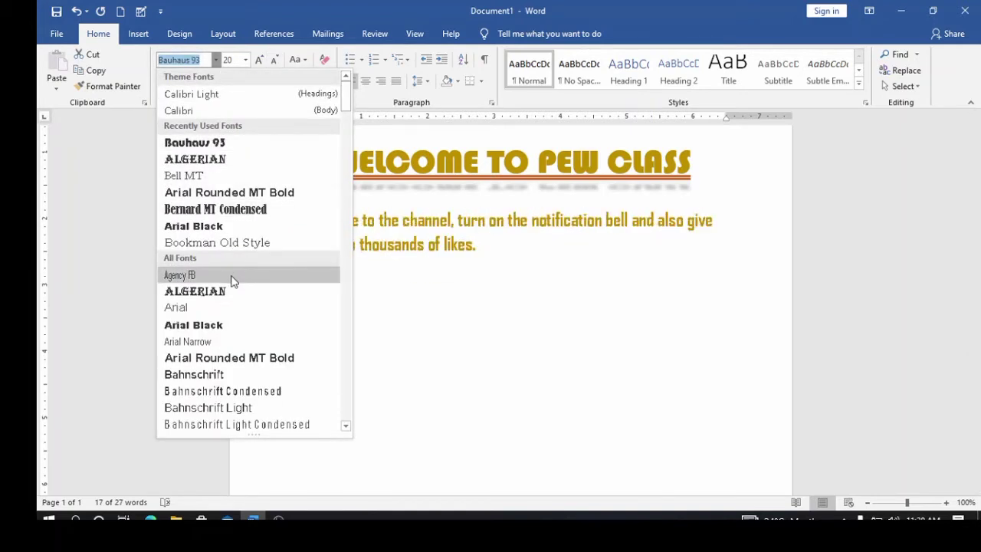
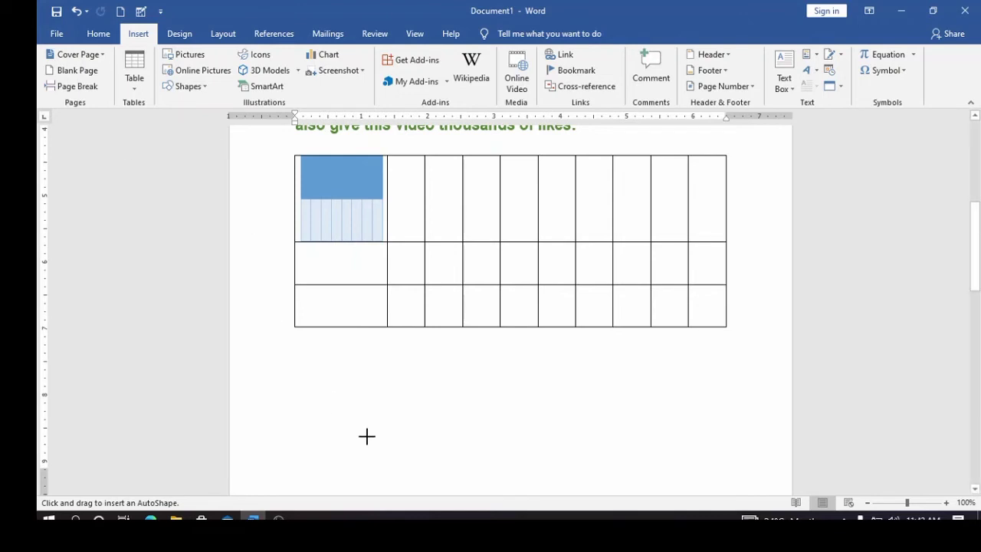
Draw a teardrop shape about 1.95" high and 2.29" wide below the table, and pull its tip inward to form a quarter notch.
{"action": "left_click_drag", "start_coordinate": [419, 397], "coordinate": [282, 439]}
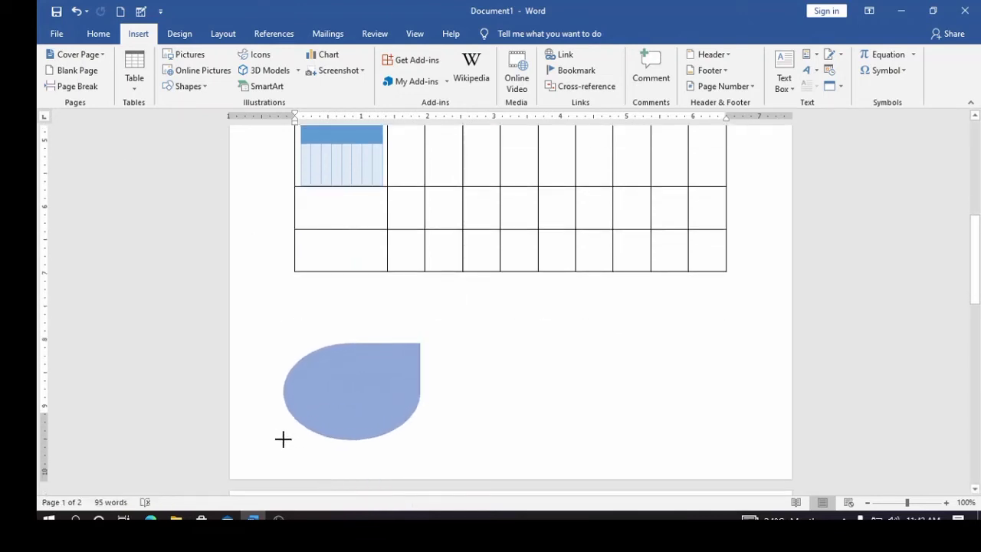
{"action": "mouse_move", "coordinate": [401, 389]}
{"action": "left_mouse_down"}
{"action": "mouse_move", "coordinate": [486, 355]}
{"action": "mouse_move", "coordinate": [475, 366]}
{"action": "left_mouse_up"}
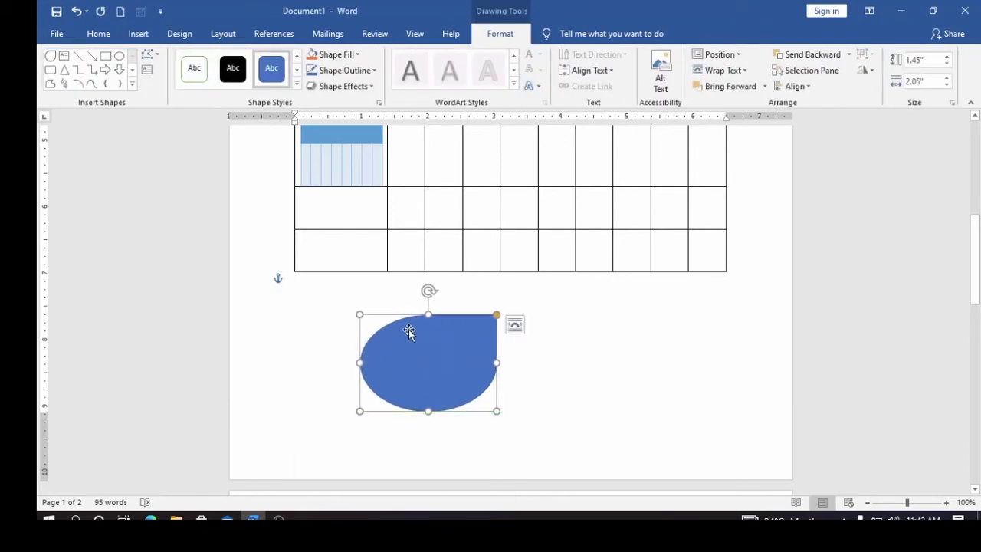
{"action": "left_click_drag", "start_coordinate": [494, 409], "coordinate": [512, 443]}
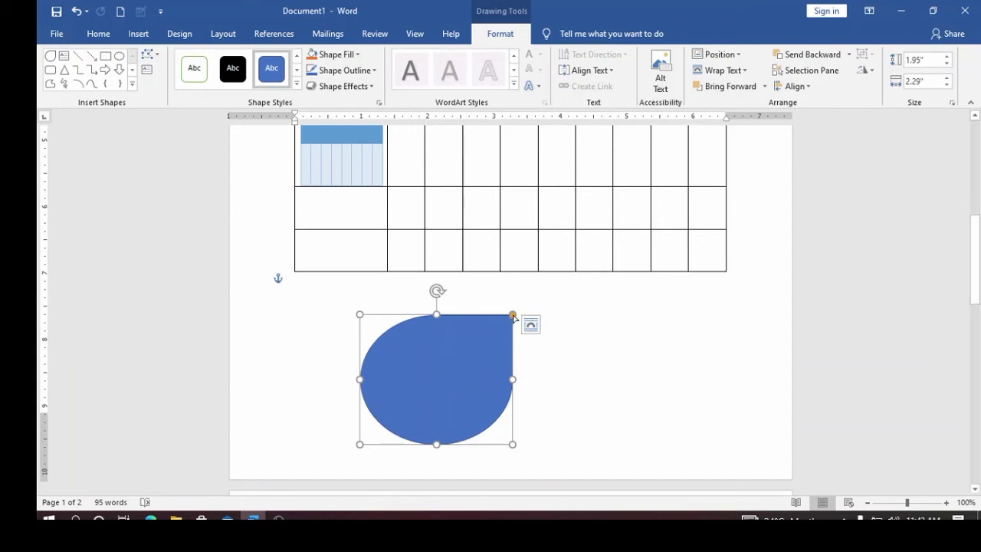
{"action": "left_click_drag", "start_coordinate": [513, 315], "coordinate": [414, 391]}
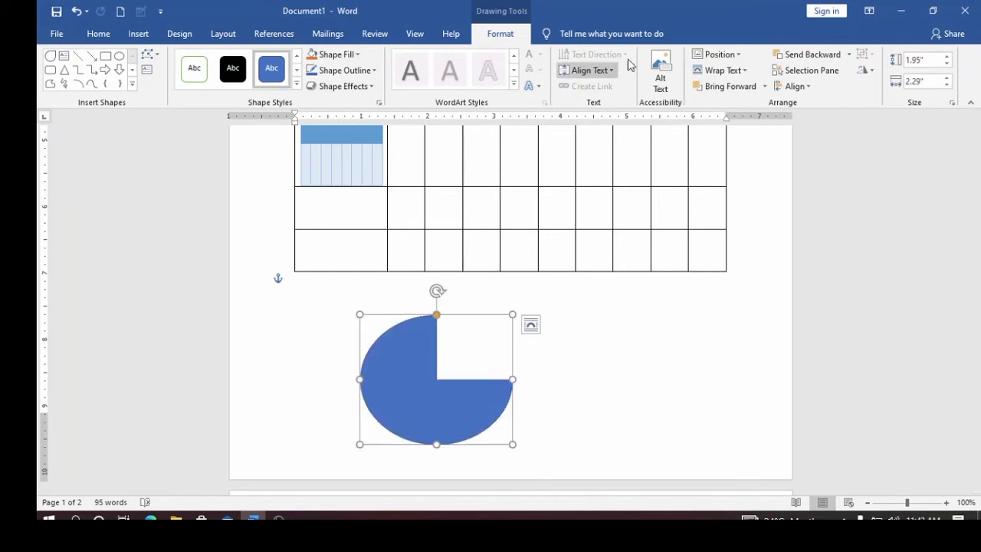
Fill the notched shape with dark orange and give it a green 4½ pt outline.
{"action": "left_click", "coordinate": [335, 54]}
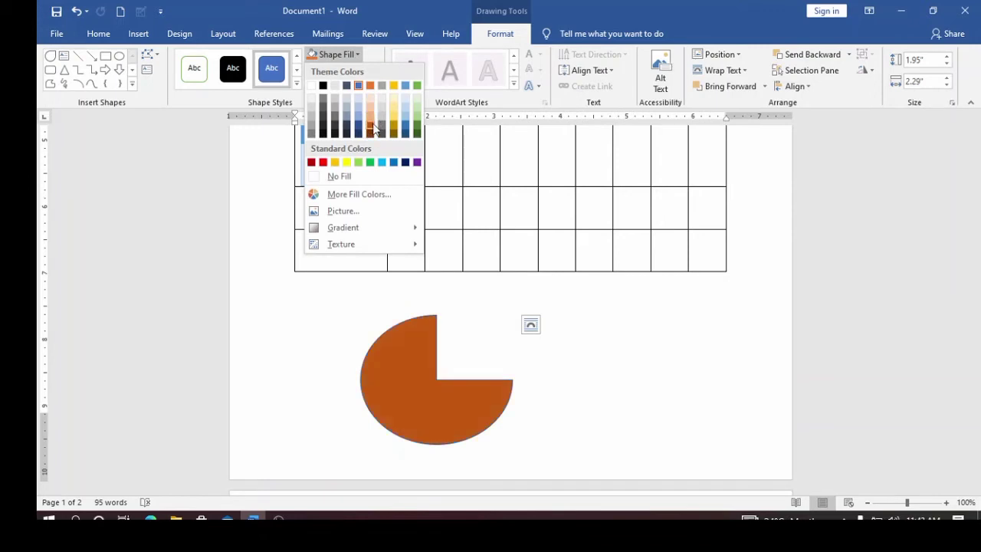
{"action": "left_click", "coordinate": [374, 128]}
{"action": "left_click", "coordinate": [375, 70]}
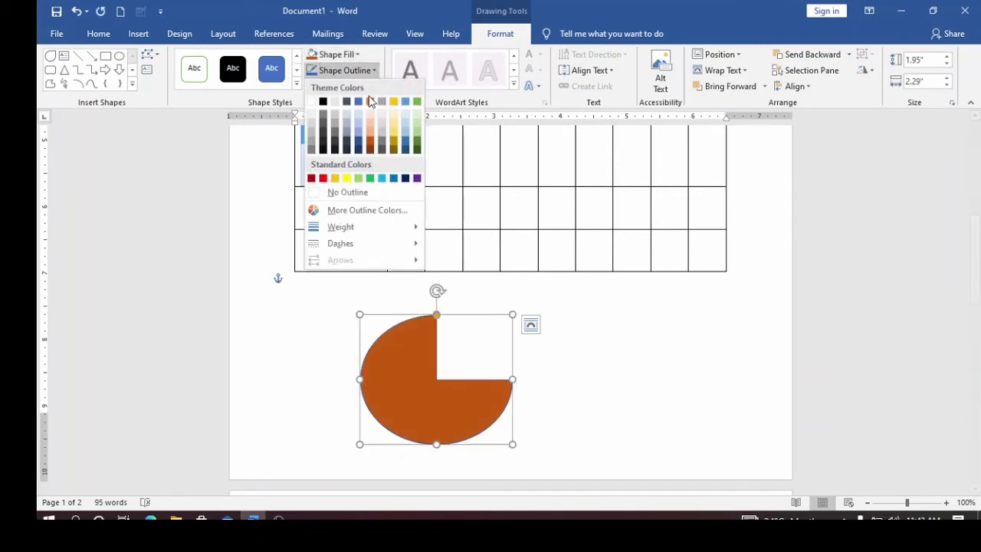
{"action": "mouse_move", "coordinate": [418, 228]}
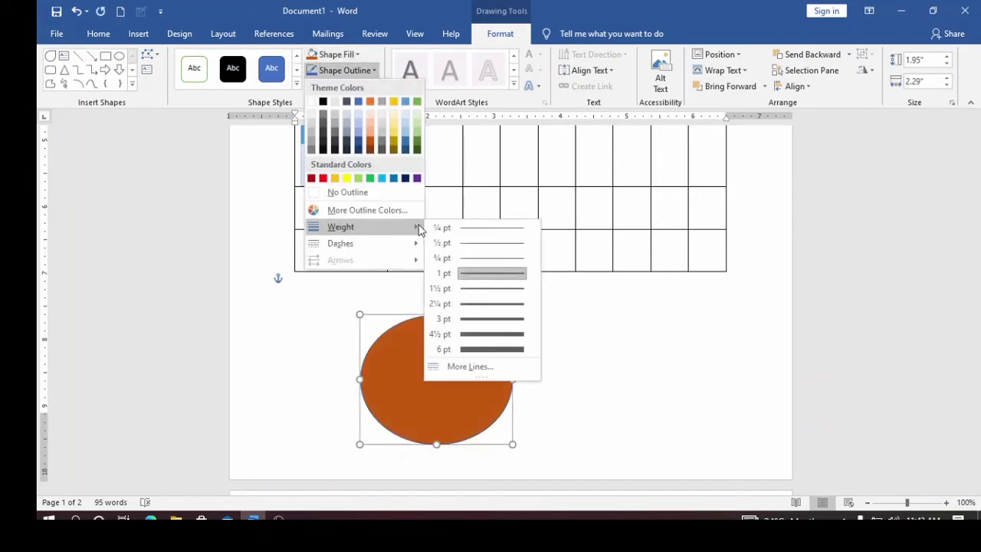
{"action": "left_click", "coordinate": [492, 334]}
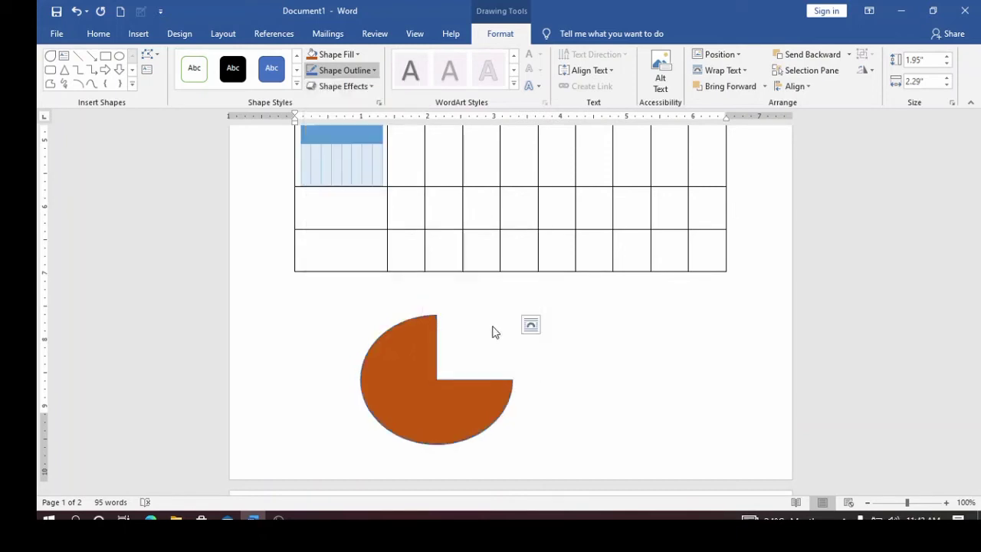
{"action": "left_click", "coordinate": [376, 73]}
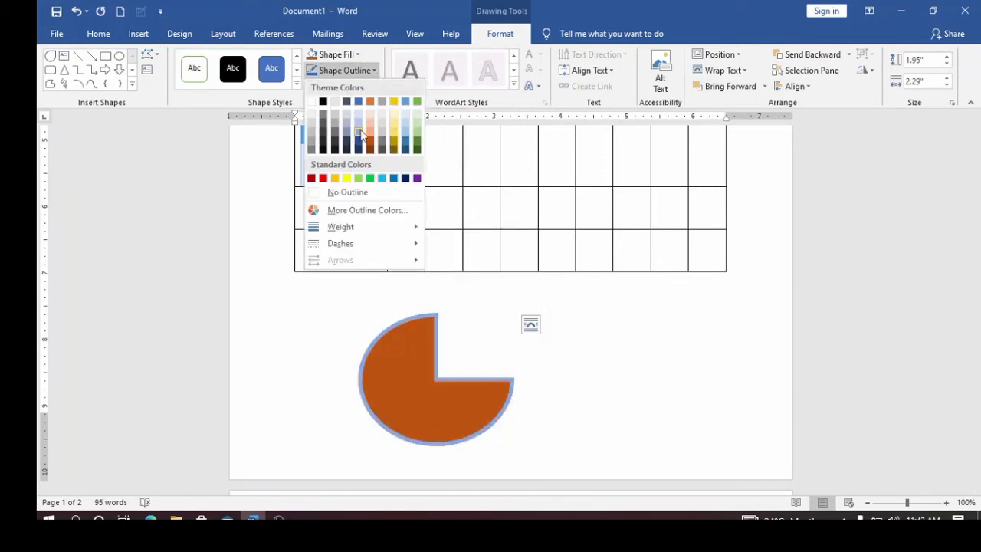
{"action": "left_click", "coordinate": [371, 177]}
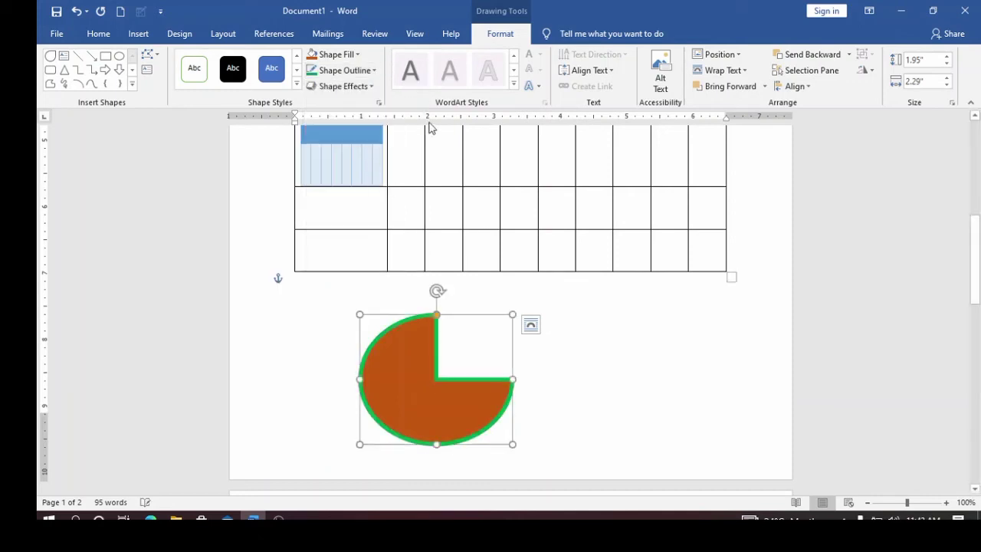
Apply a parallel 3-D rotation preset to the orange shape and deselect it.
{"action": "left_click", "coordinate": [372, 86]}
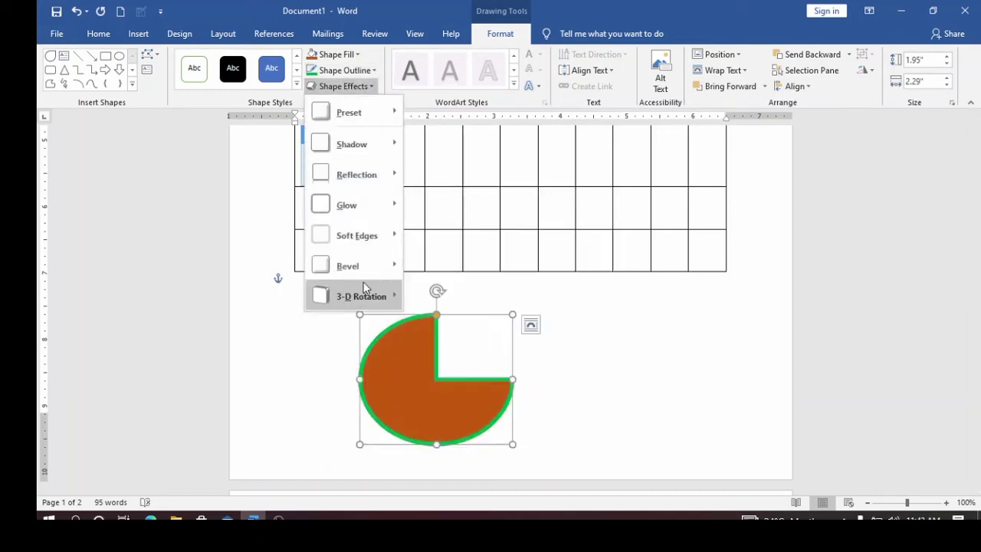
{"action": "mouse_move", "coordinate": [368, 296]}
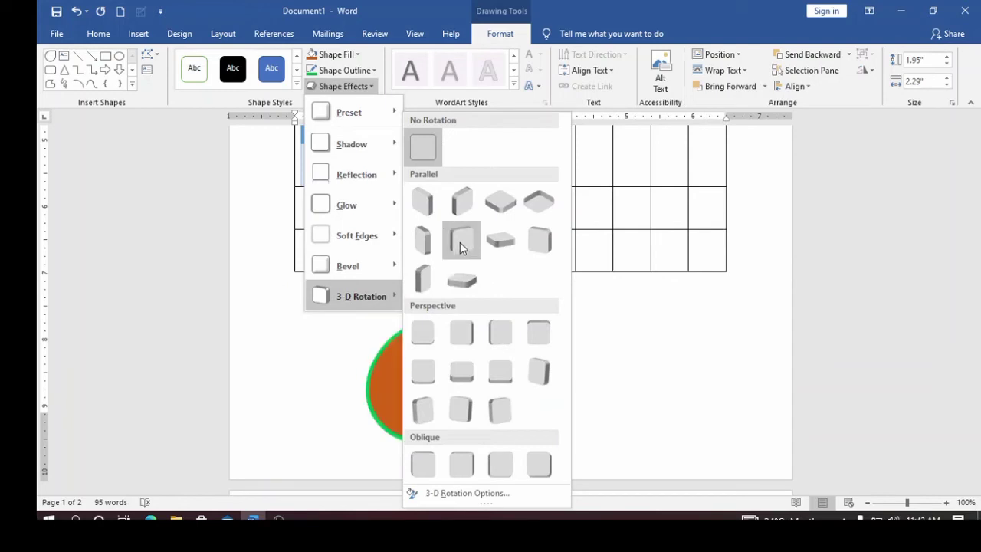
{"action": "left_click", "coordinate": [535, 316]}
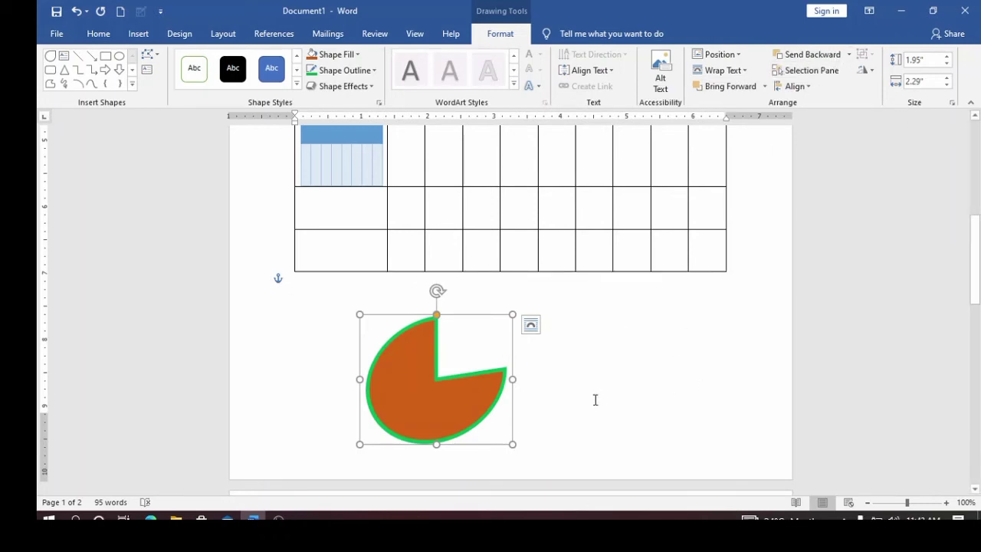
{"action": "left_click", "coordinate": [565, 414]}
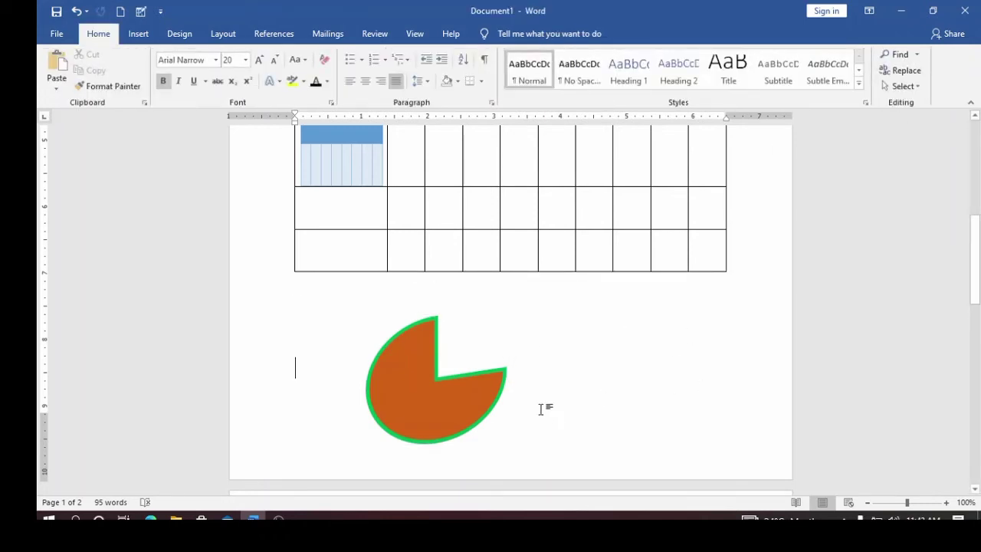
Insert the picture of the two schoolchildren from the Pictures folder on the second page.
{"action": "key", "text": "Down"}
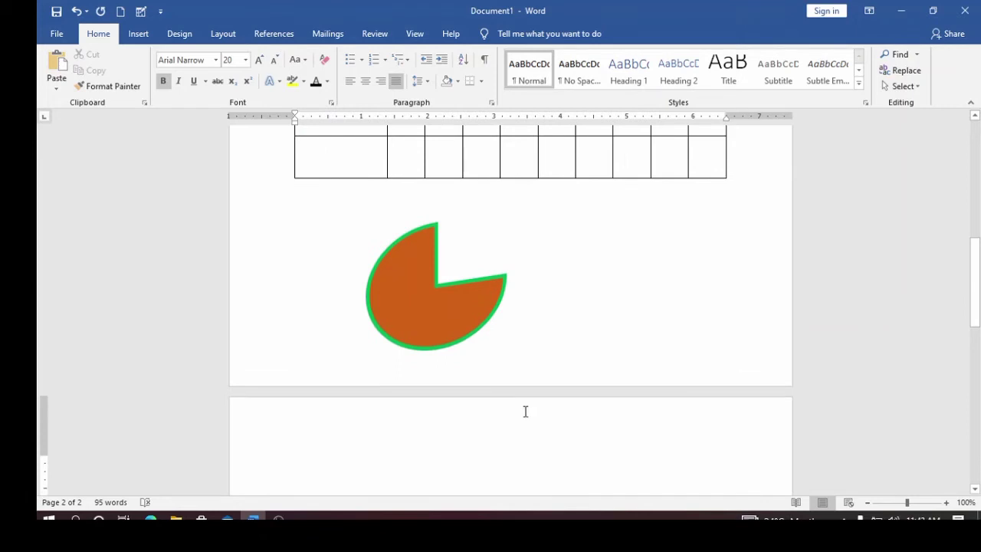
{"action": "scroll", "coordinate": [526, 412], "scroll_direction": "up", "scroll_amount": 4}
{"action": "scroll", "coordinate": [526, 411], "scroll_direction": "down", "scroll_amount": 8}
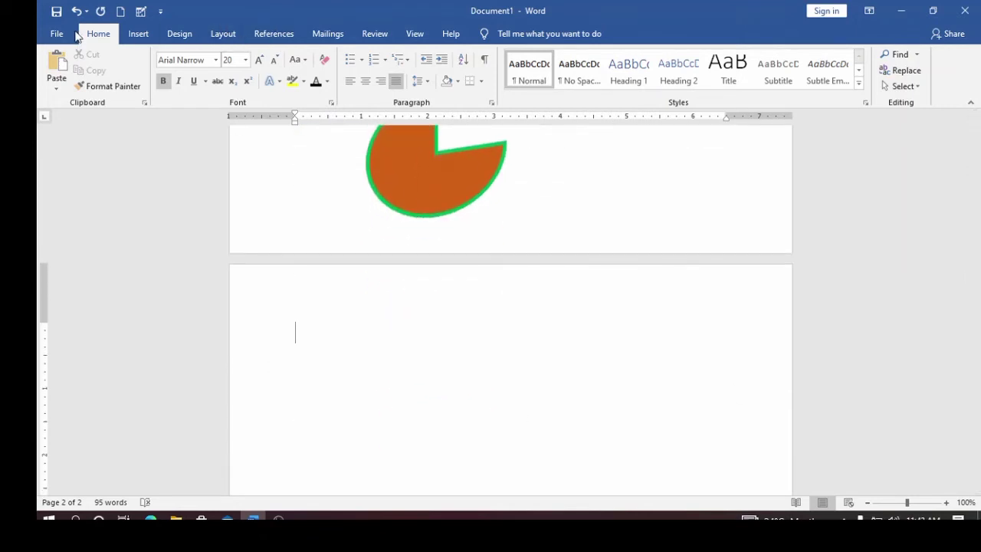
{"action": "left_click", "coordinate": [131, 36]}
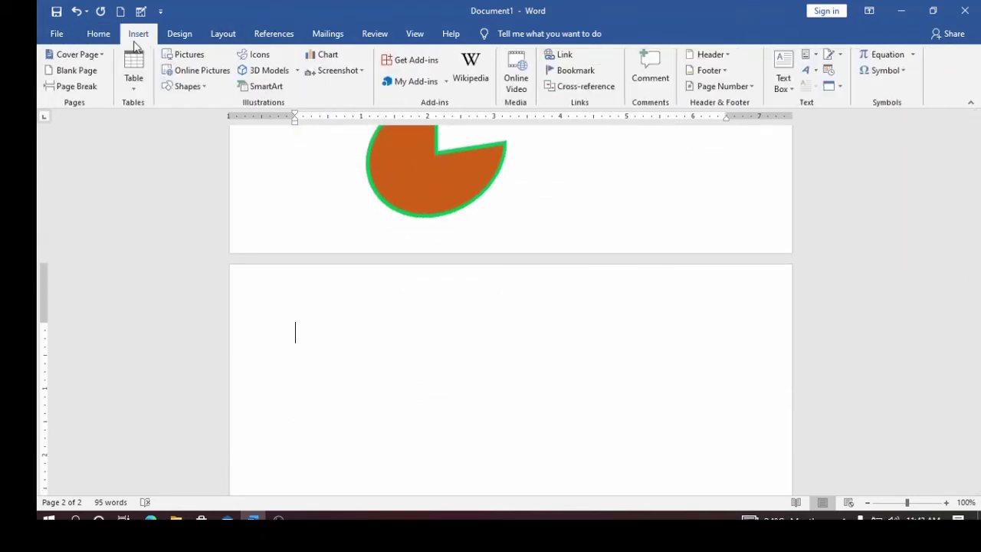
{"action": "left_click", "coordinate": [188, 55]}
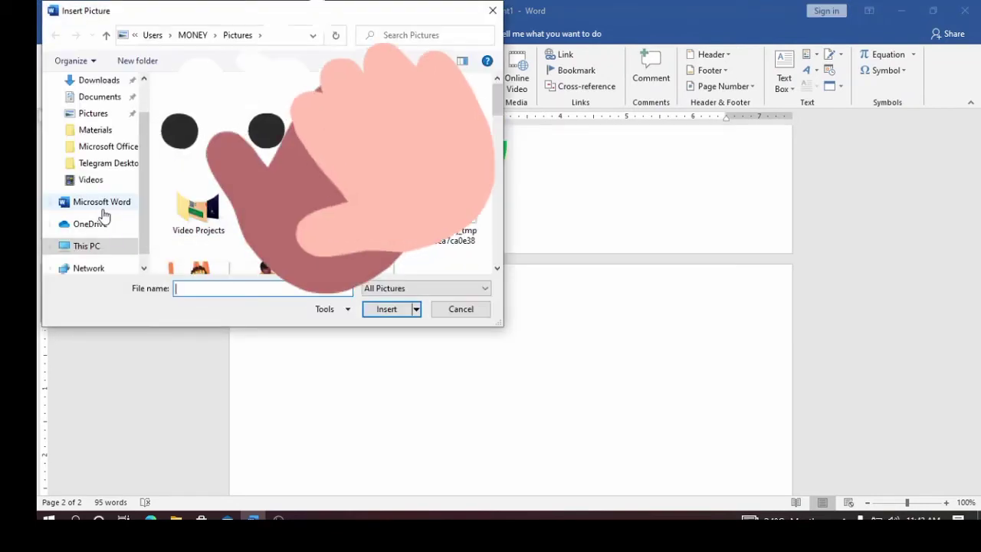
{"action": "scroll", "coordinate": [228, 201], "scroll_direction": "down", "scroll_amount": 3}
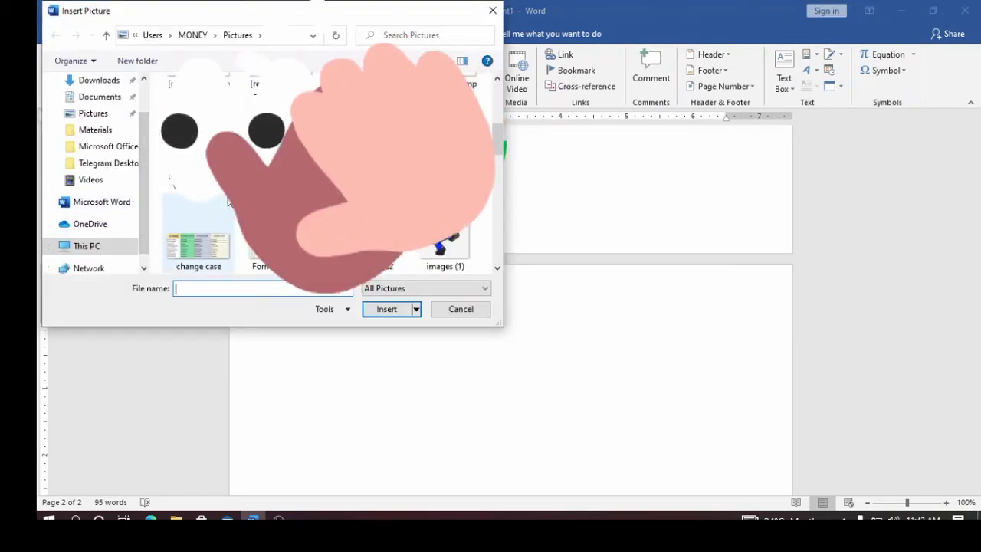
{"action": "scroll", "coordinate": [227, 201], "scroll_direction": "down", "scroll_amount": 6}
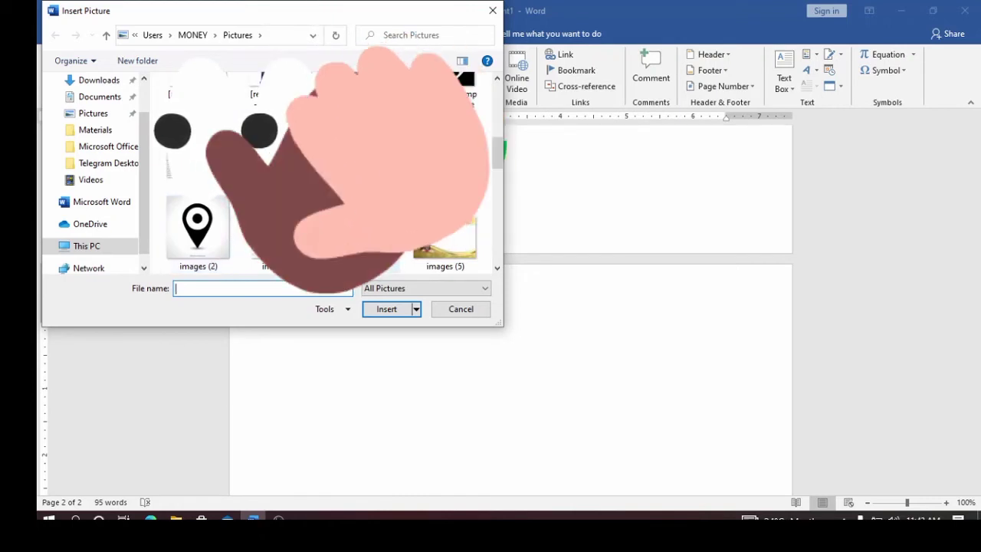
{"action": "double_click", "coordinate": [364, 234]}
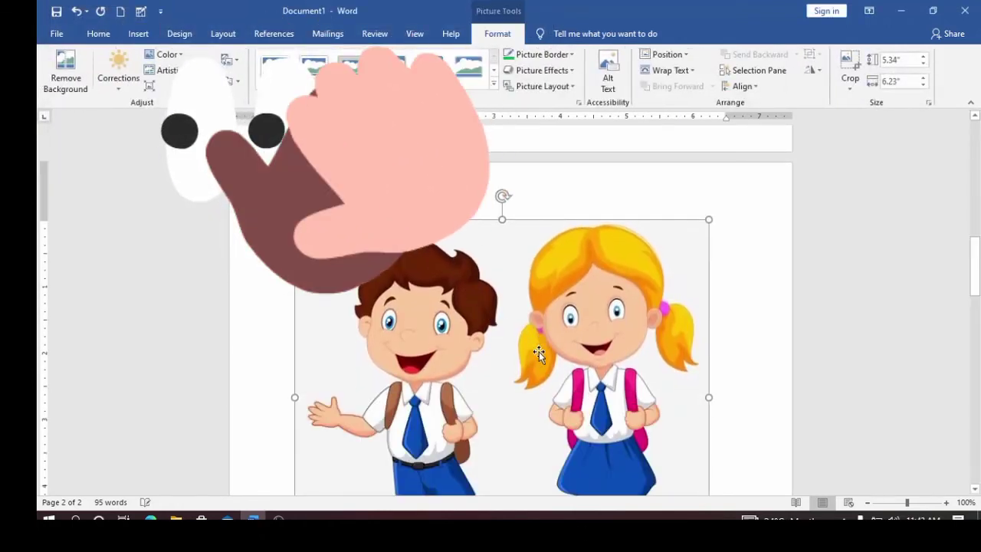
Examine the inserted schoolchildren picture and its placement relative to the surrounding pages.
{"action": "scroll", "coordinate": [538, 351], "scroll_direction": "down", "scroll_amount": 8}
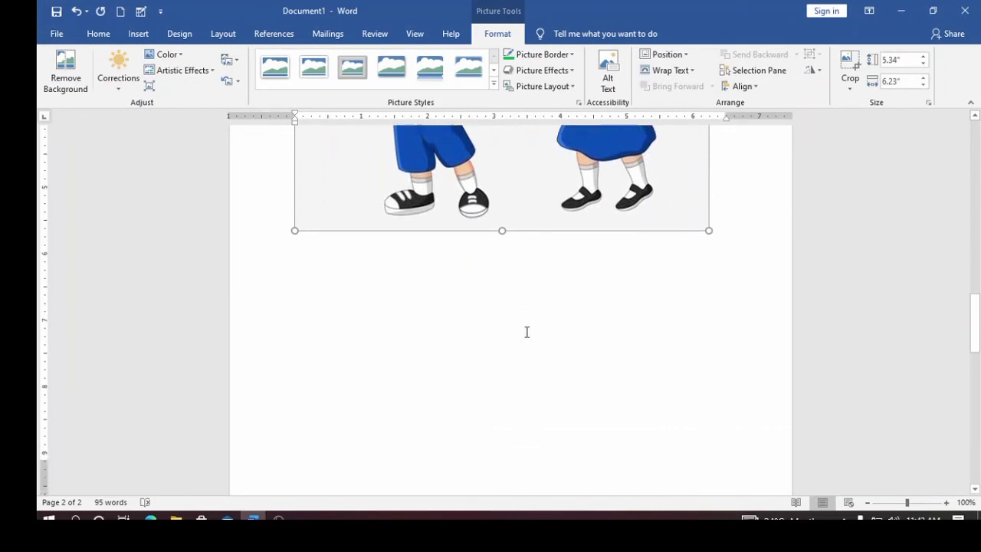
{"action": "scroll", "coordinate": [526, 332], "scroll_direction": "up", "scroll_amount": 10}
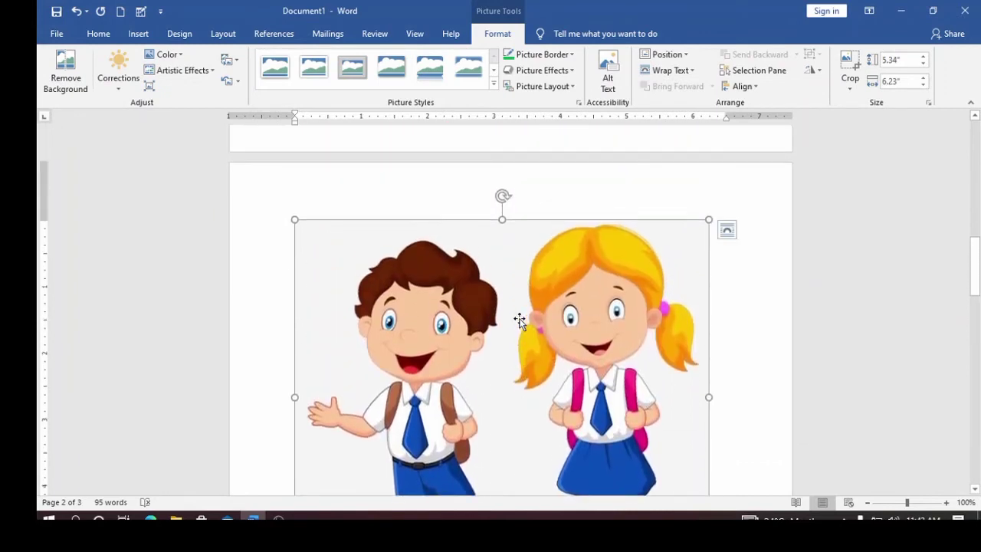
{"action": "scroll", "coordinate": [519, 320], "scroll_direction": "up", "scroll_amount": 4}
{"action": "scroll", "coordinate": [518, 313], "scroll_direction": "down", "scroll_amount": 4}
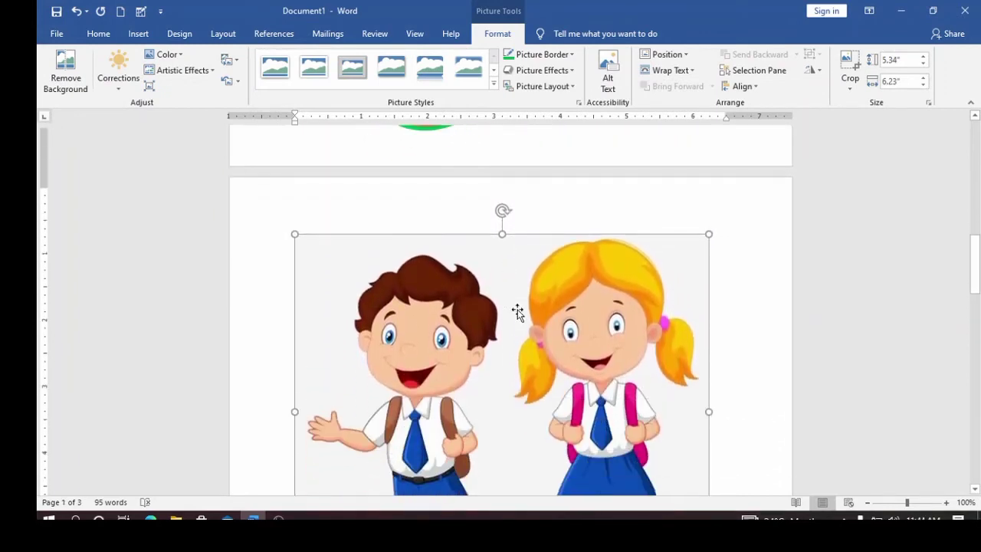
{"action": "scroll", "coordinate": [517, 311], "scroll_direction": "down", "scroll_amount": 5}
{"action": "scroll", "coordinate": [517, 311], "scroll_direction": "up", "scroll_amount": 3}
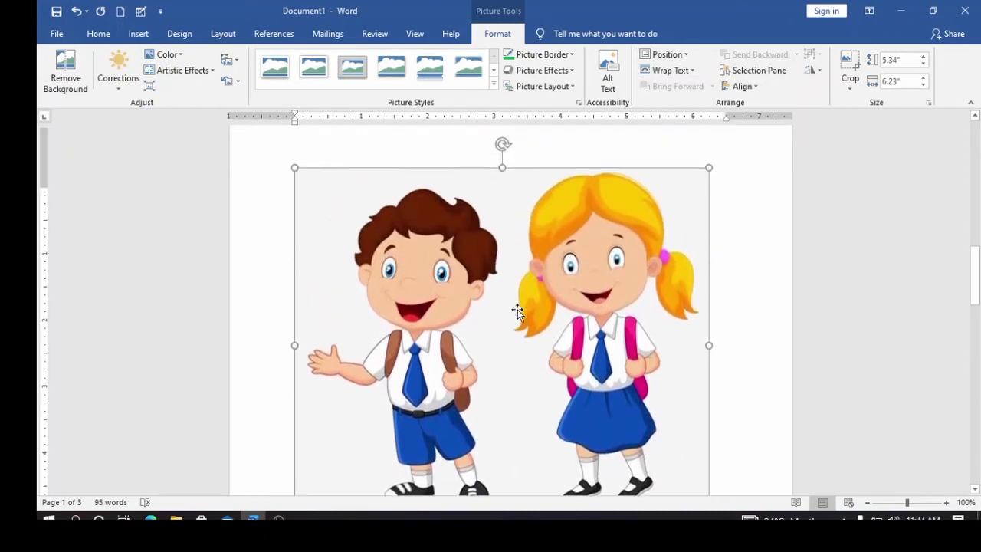
{"action": "scroll", "coordinate": [518, 311], "scroll_direction": "down", "scroll_amount": 1}
{"action": "scroll", "coordinate": [519, 311], "scroll_direction": "up", "scroll_amount": 2}
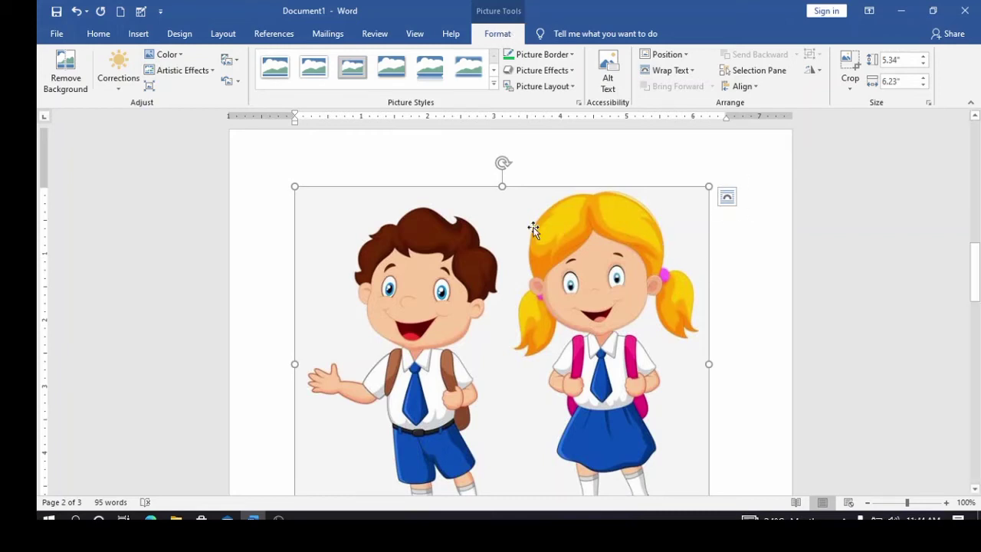
Try to reposition the inline picture on the second page, and set its text wrapping to Behind Text.
{"action": "left_click_drag", "start_coordinate": [533, 230], "coordinate": [484, 314]}
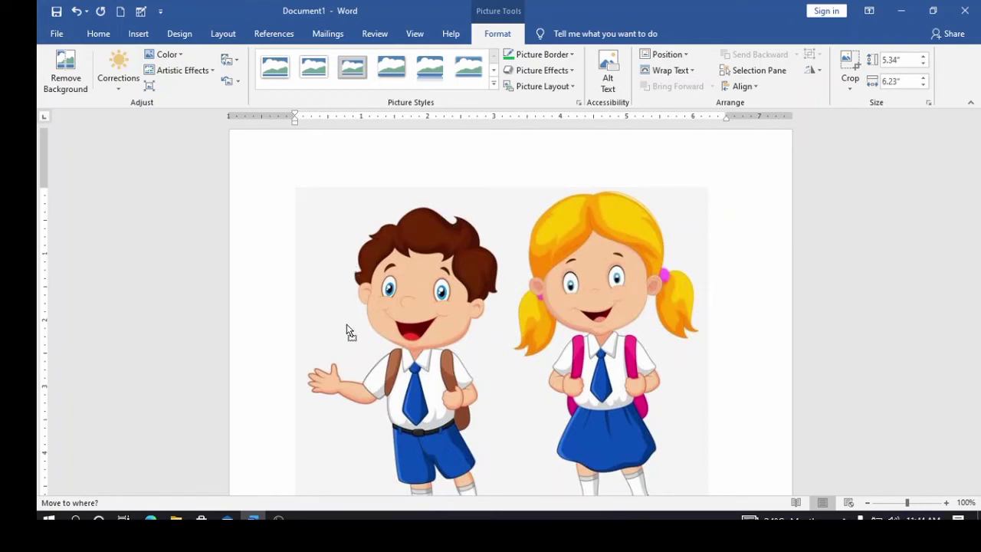
{"action": "left_click_drag", "start_coordinate": [646, 273], "coordinate": [637, 263]}
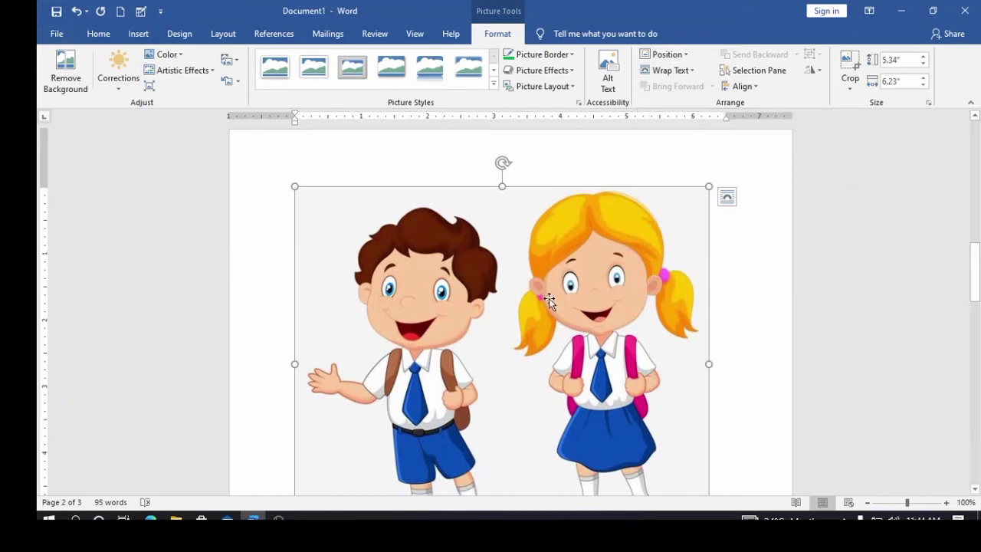
{"action": "left_click", "coordinate": [727, 199]}
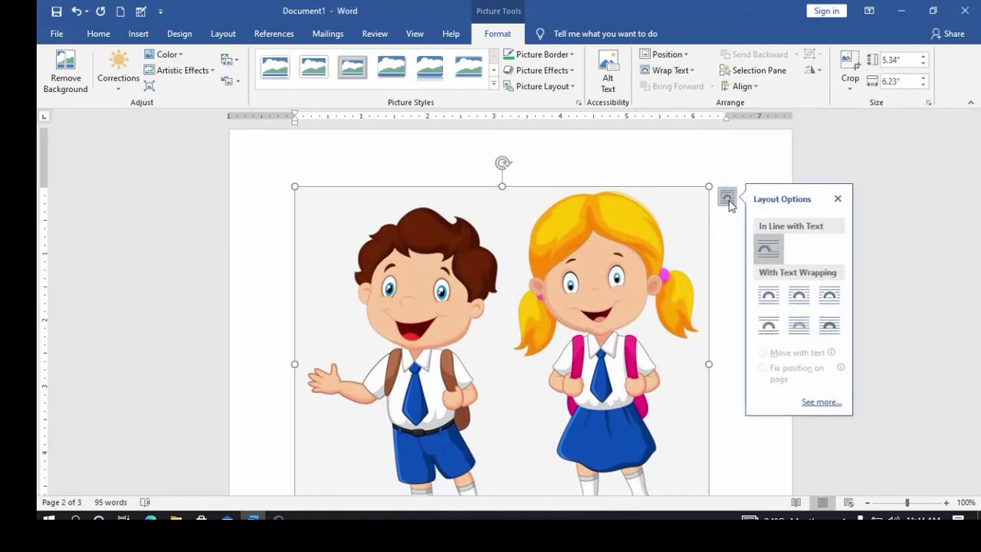
{"action": "left_click", "coordinate": [799, 328]}
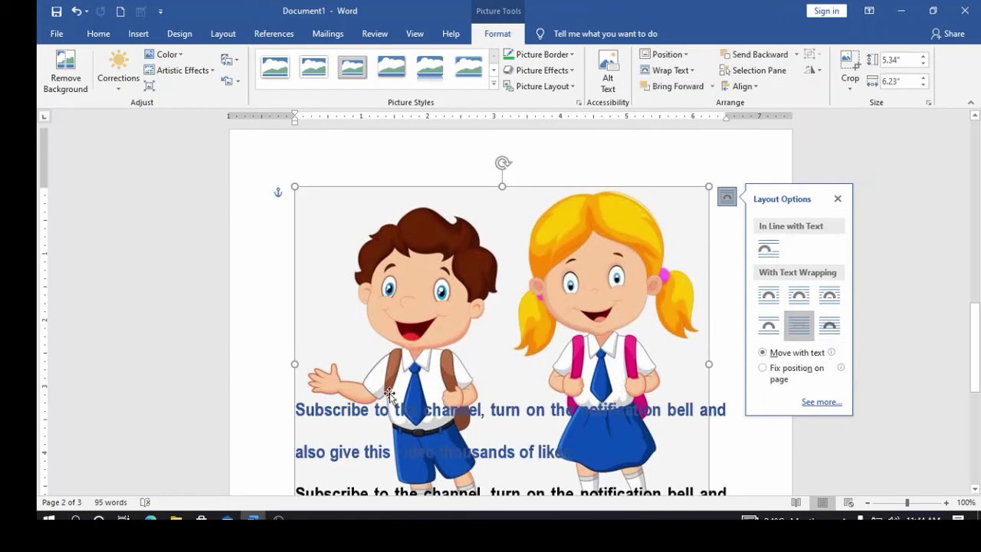
Move the schoolchildren picture from the second page up to the first page, behind the coloured text and the table.
{"action": "left_click_drag", "start_coordinate": [495, 371], "coordinate": [529, 193]}
{"action": "scroll", "coordinate": [591, 253], "scroll_direction": "up", "scroll_amount": 6}
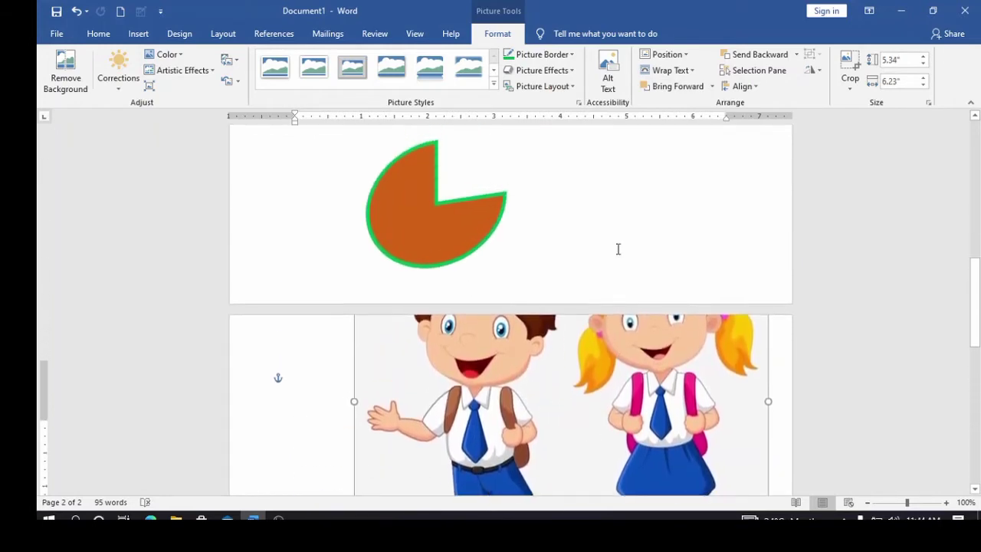
{"action": "left_click_drag", "start_coordinate": [557, 469], "coordinate": [516, 210]}
{"action": "scroll", "coordinate": [519, 226], "scroll_direction": "up", "scroll_amount": 1}
{"action": "scroll", "coordinate": [519, 226], "scroll_direction": "up", "scroll_amount": 3}
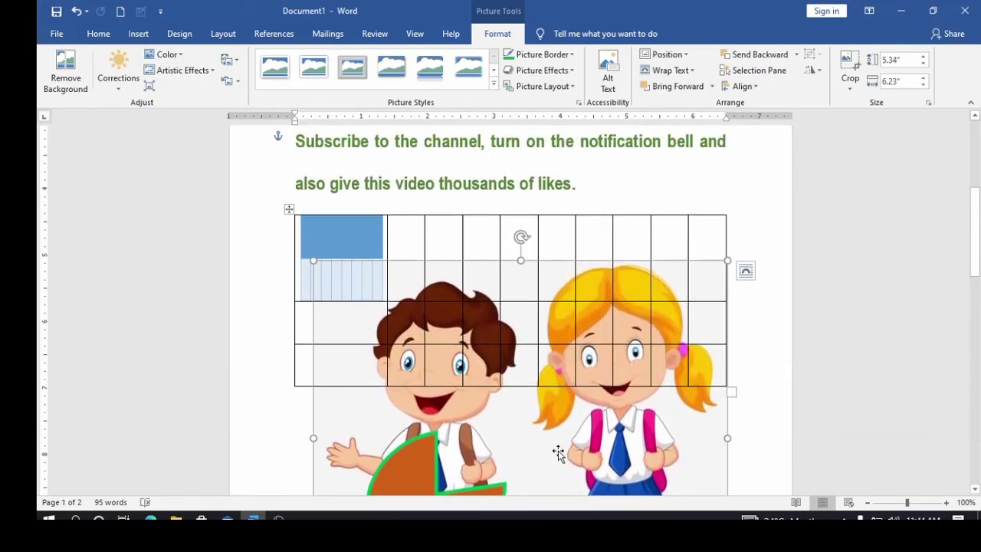
{"action": "left_click_drag", "start_coordinate": [558, 453], "coordinate": [560, 248]}
{"action": "scroll", "coordinate": [560, 248], "scroll_direction": "up", "scroll_amount": 3}
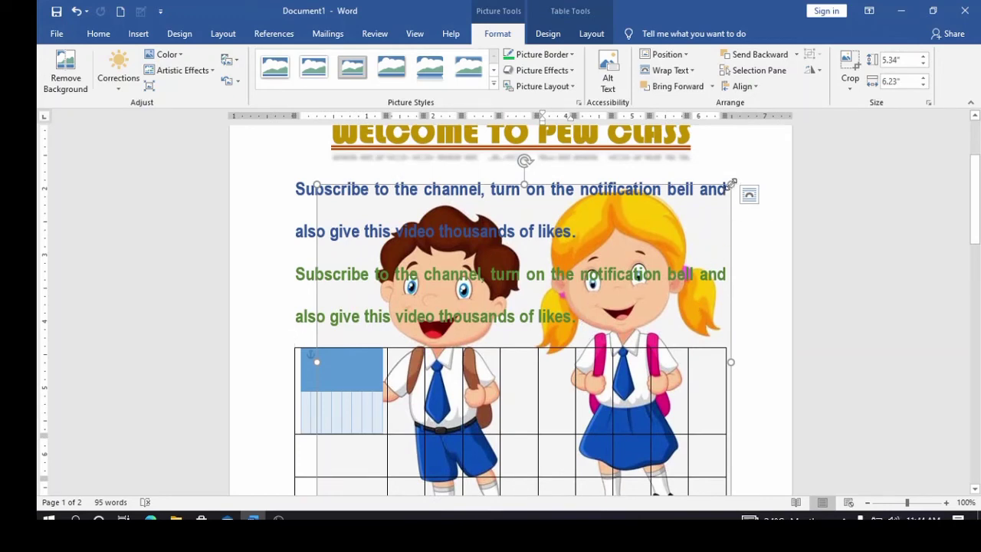
Shrink the picture to about 1.76" high and 2.05" wide and place it below the table, beside the orange shape.
{"action": "left_click_drag", "start_coordinate": [730, 183], "coordinate": [517, 368]}
{"action": "scroll", "coordinate": [486, 387], "scroll_direction": "down", "scroll_amount": 5}
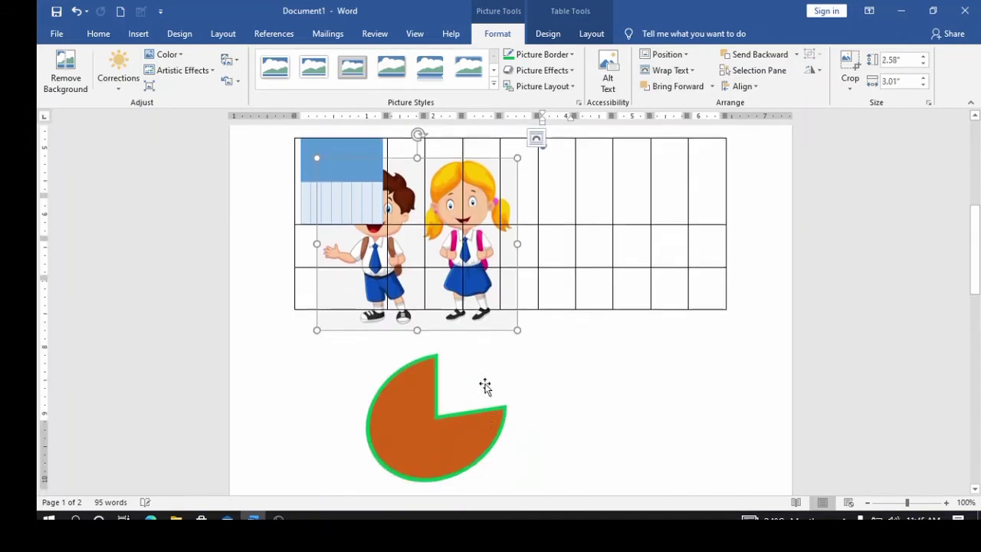
{"action": "left_click_drag", "start_coordinate": [496, 296], "coordinate": [658, 385]}
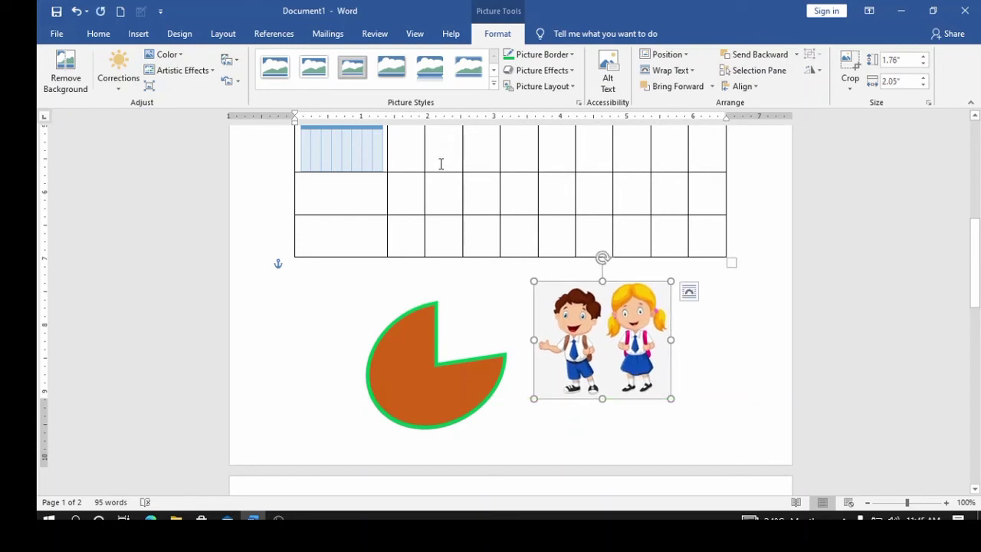
Try a bevelled perspective style on the picture and replace it with the thick black matte frame style.
{"action": "scroll", "coordinate": [440, 159], "scroll_direction": "down", "scroll_amount": 3}
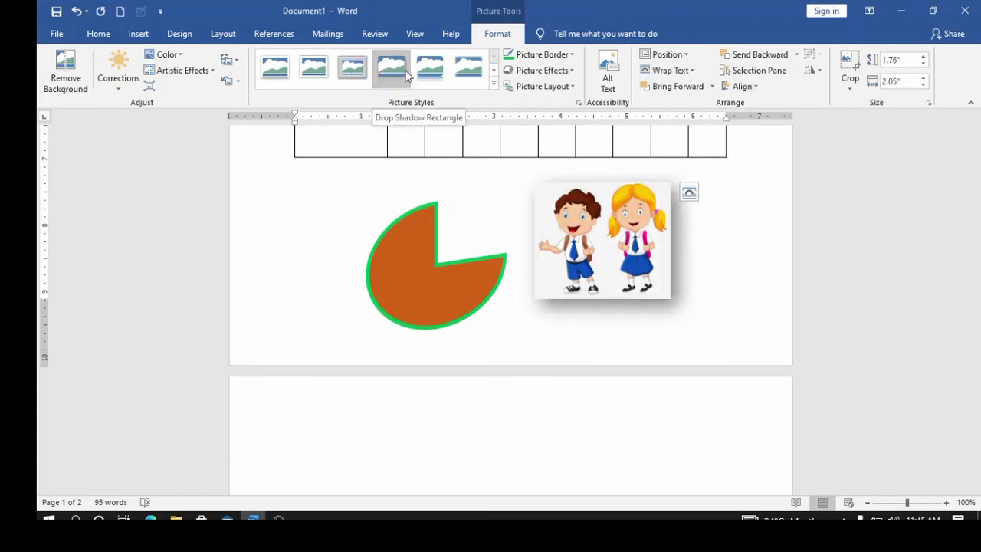
{"action": "left_click", "coordinate": [492, 84]}
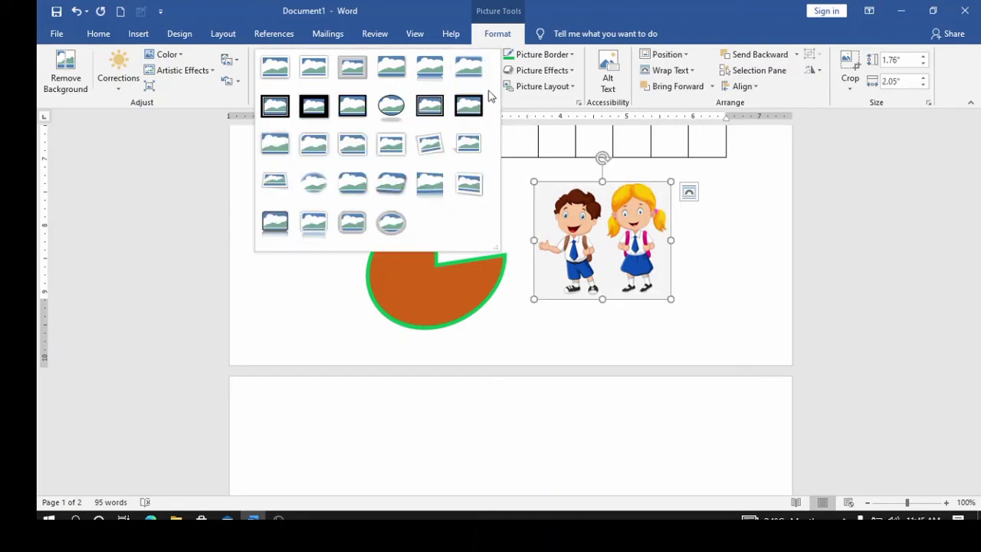
{"action": "left_click", "coordinate": [391, 198]}
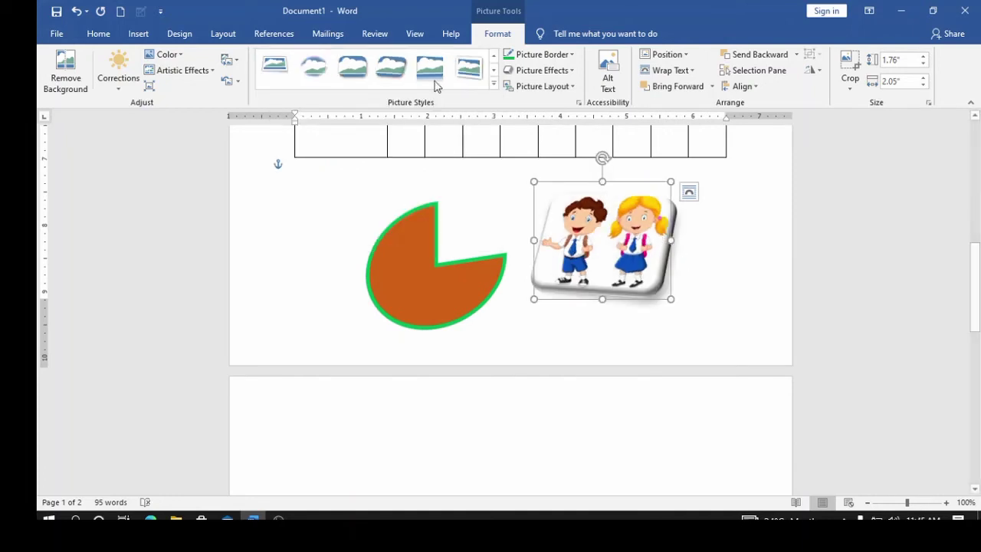
{"action": "left_click", "coordinate": [494, 83]}
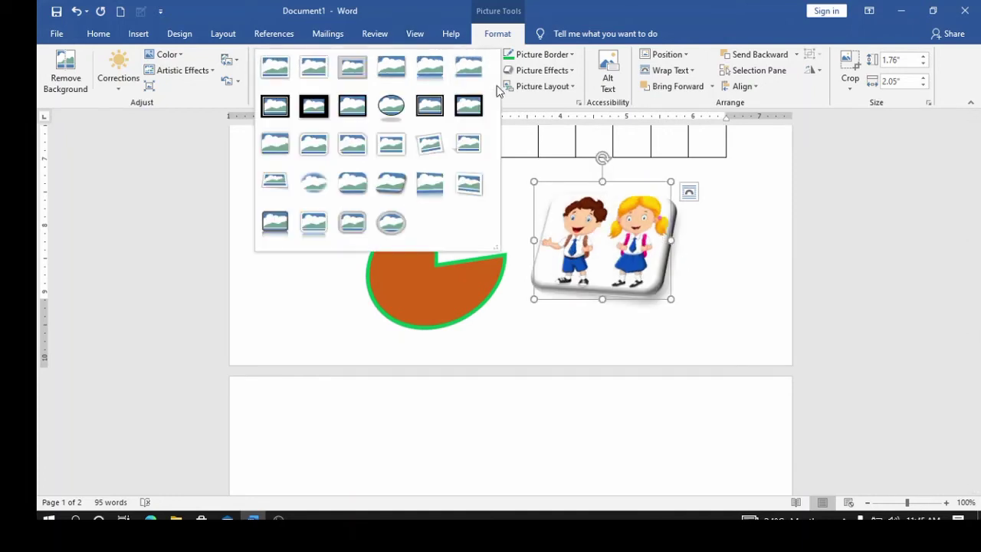
{"action": "left_click", "coordinate": [322, 117]}
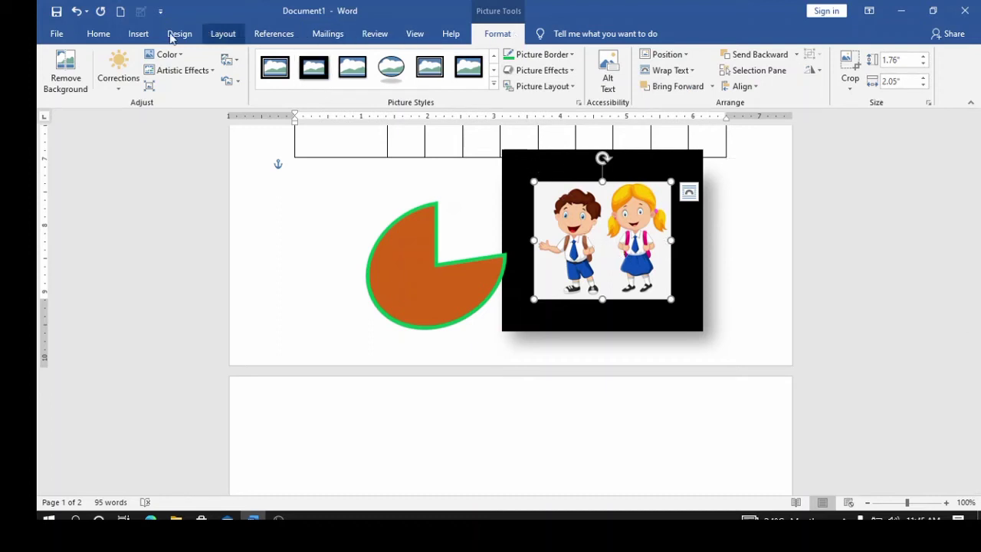
Deselect the picture by placing the cursor in the empty paragraph below the table, and view the page margin presets.
{"action": "left_click", "coordinate": [142, 36]}
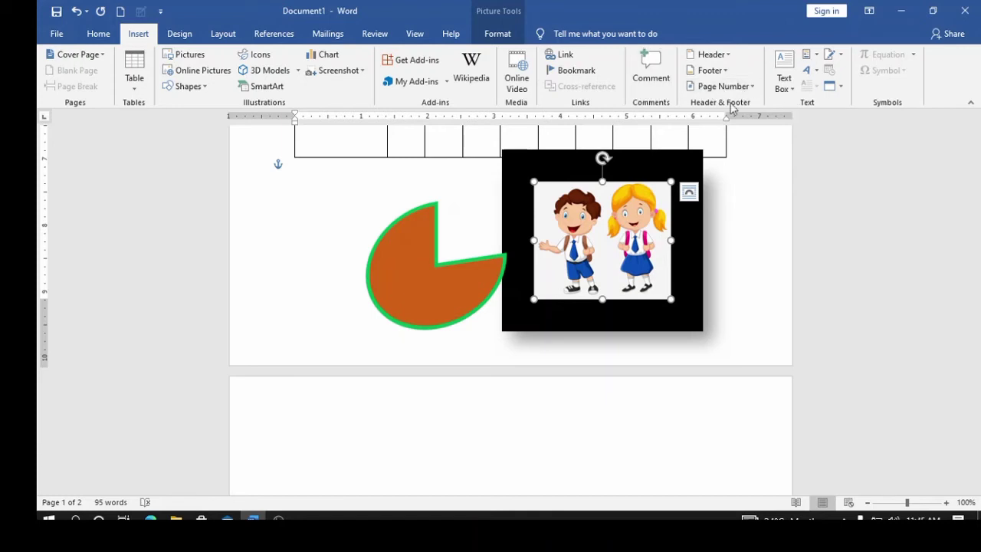
{"action": "left_click", "coordinate": [179, 34]}
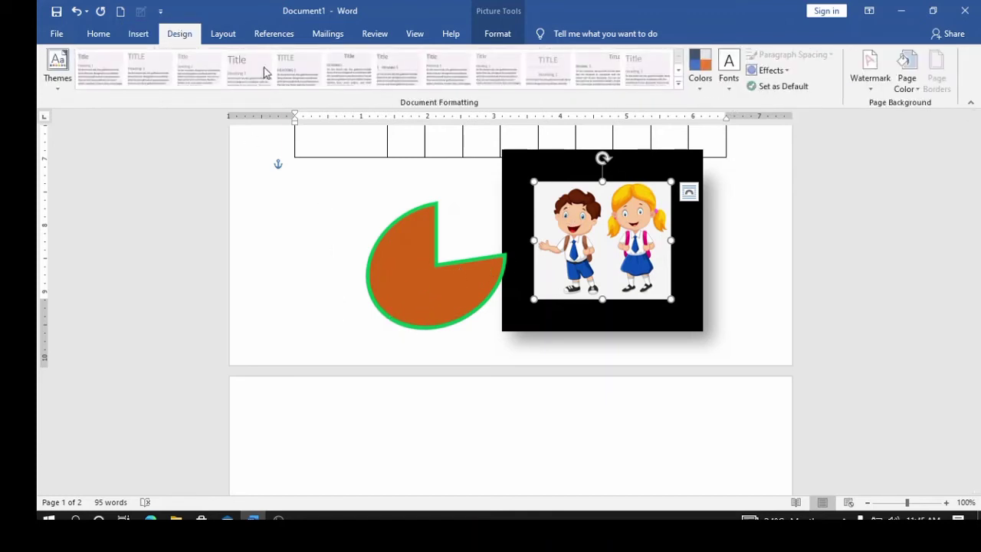
{"action": "left_click", "coordinate": [223, 34]}
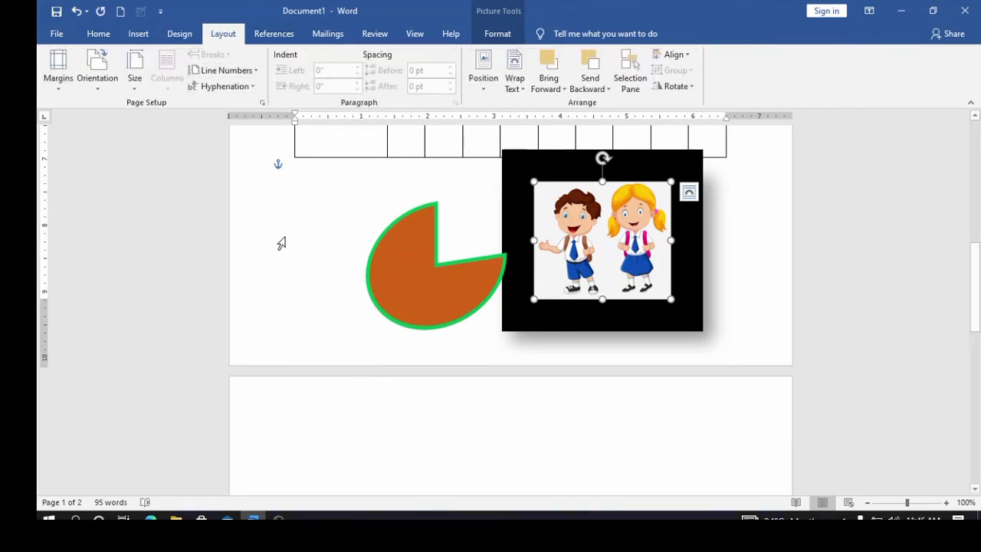
{"action": "left_click", "coordinate": [329, 213]}
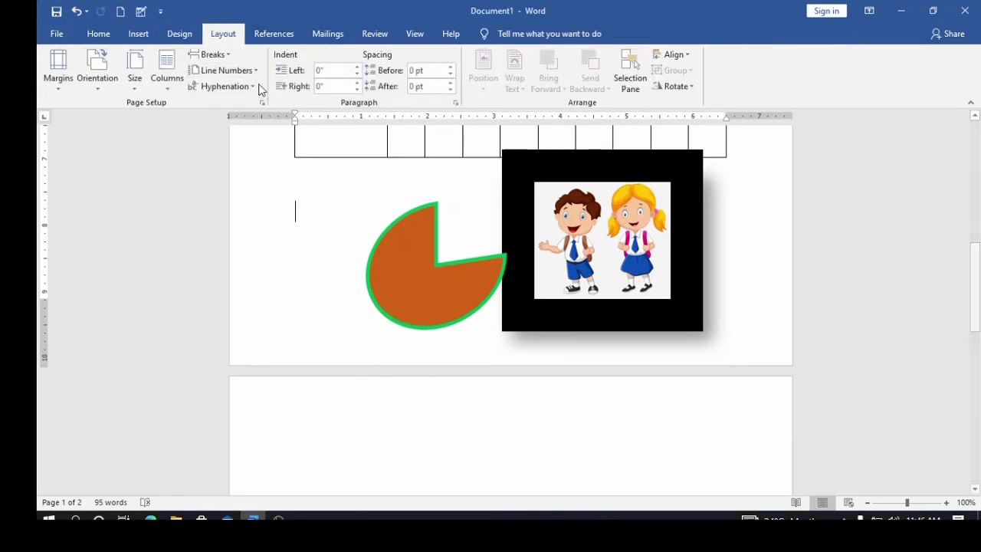
{"action": "left_click", "coordinate": [67, 92]}
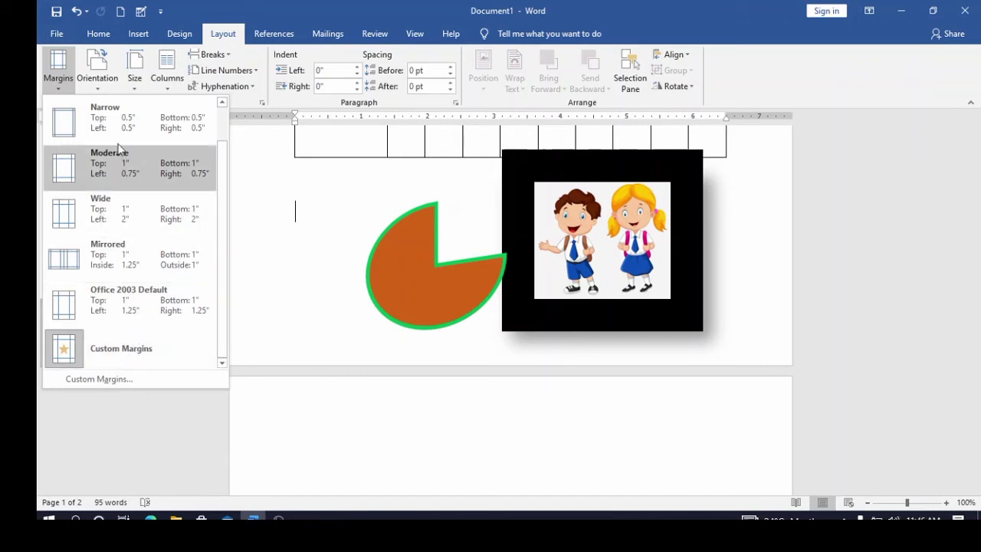
Try Landscape page orientation and set the document back to Portrait.
{"action": "left_click", "coordinate": [99, 86]}
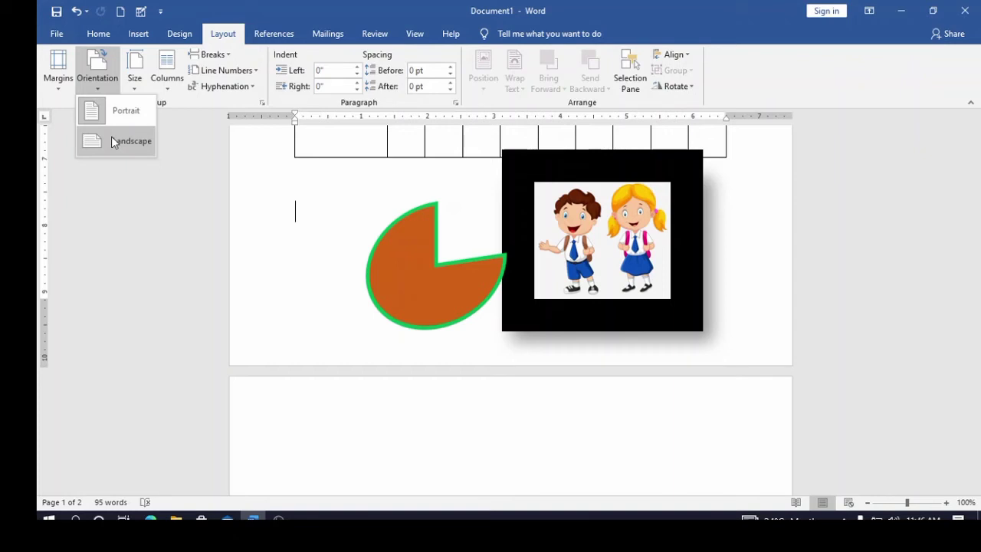
{"action": "left_click", "coordinate": [112, 140]}
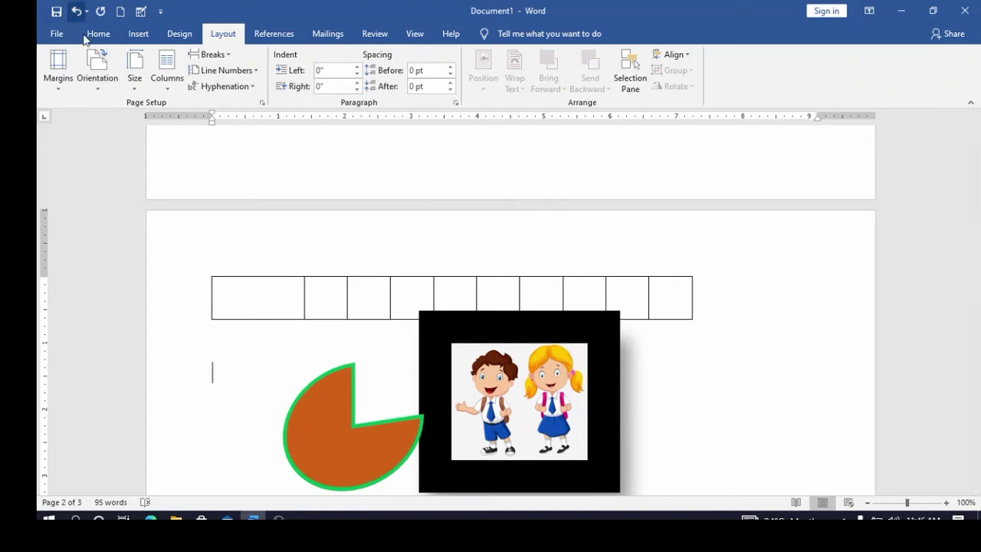
{"action": "left_click", "coordinate": [105, 92]}
{"action": "left_click", "coordinate": [104, 111]}
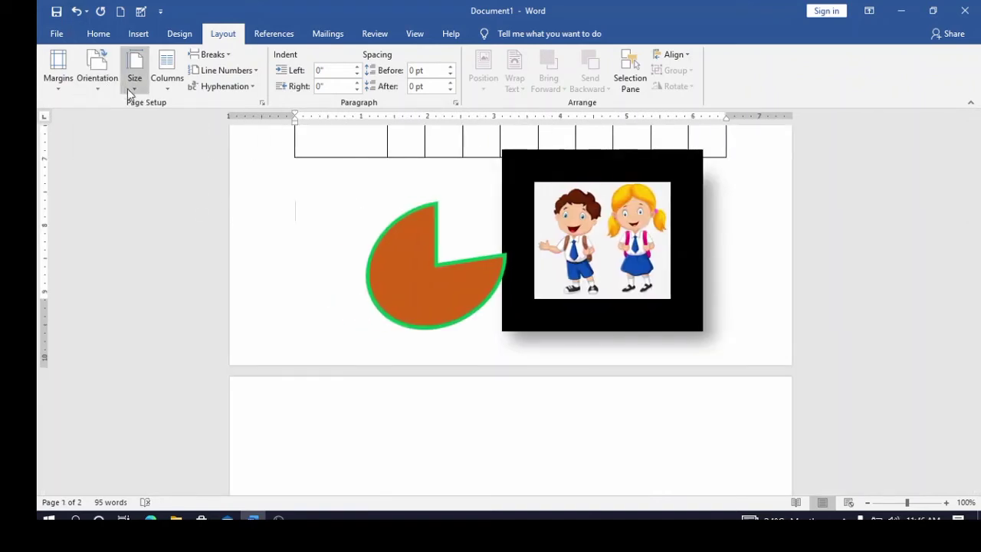
View the paper size presets, arrange the document in two columns, and look over the reflowed pages.
{"action": "left_click", "coordinate": [132, 92]}
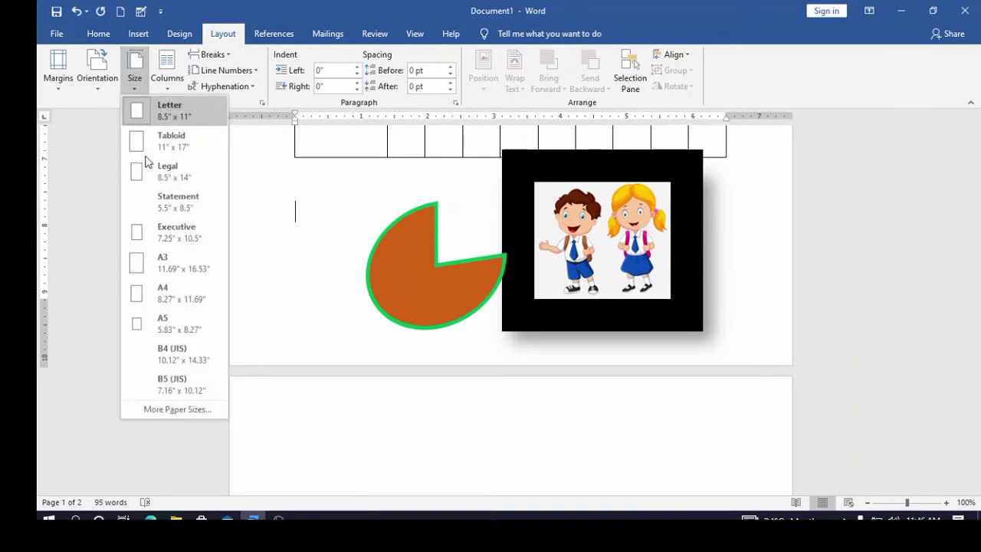
{"action": "left_click", "coordinate": [168, 91]}
{"action": "left_click", "coordinate": [169, 90]}
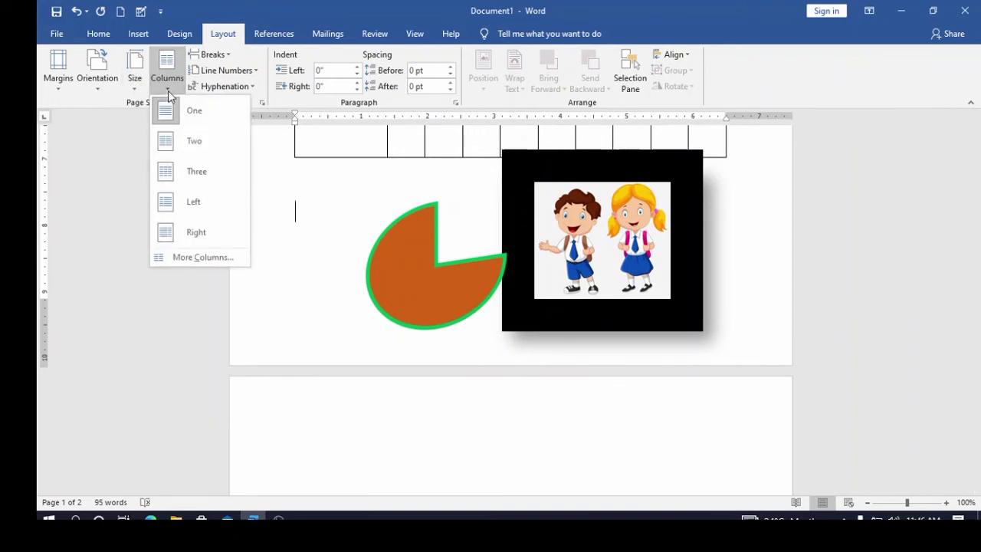
{"action": "left_click", "coordinate": [191, 141]}
{"action": "scroll", "coordinate": [546, 294], "scroll_direction": "down", "scroll_amount": 1}
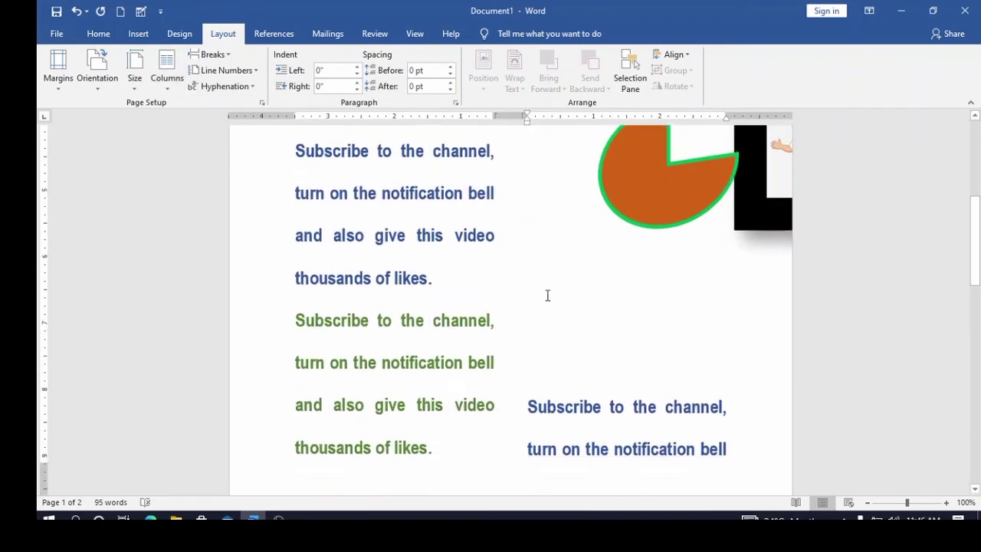
{"action": "scroll", "coordinate": [547, 295], "scroll_direction": "up", "scroll_amount": 7}
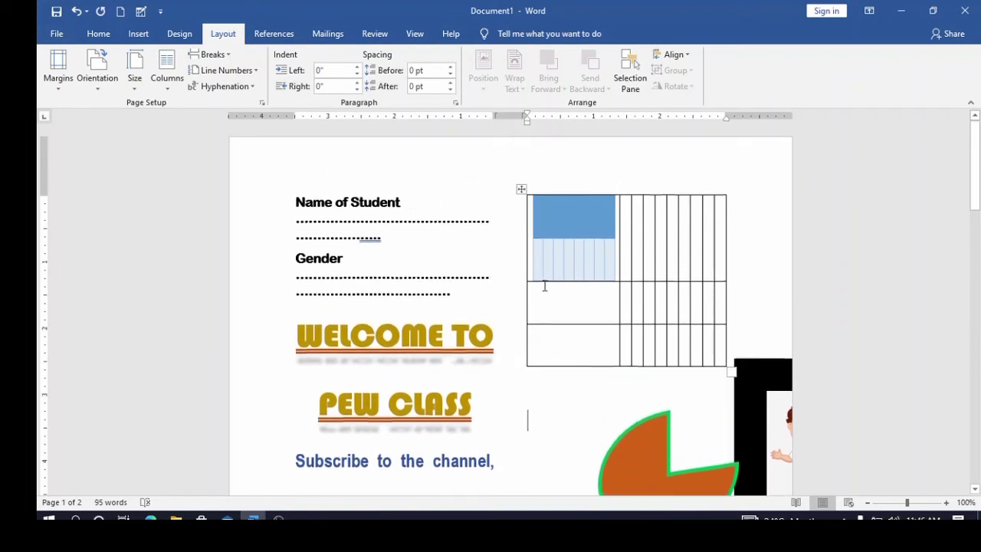
{"action": "scroll", "coordinate": [544, 286], "scroll_direction": "down", "scroll_amount": 10}
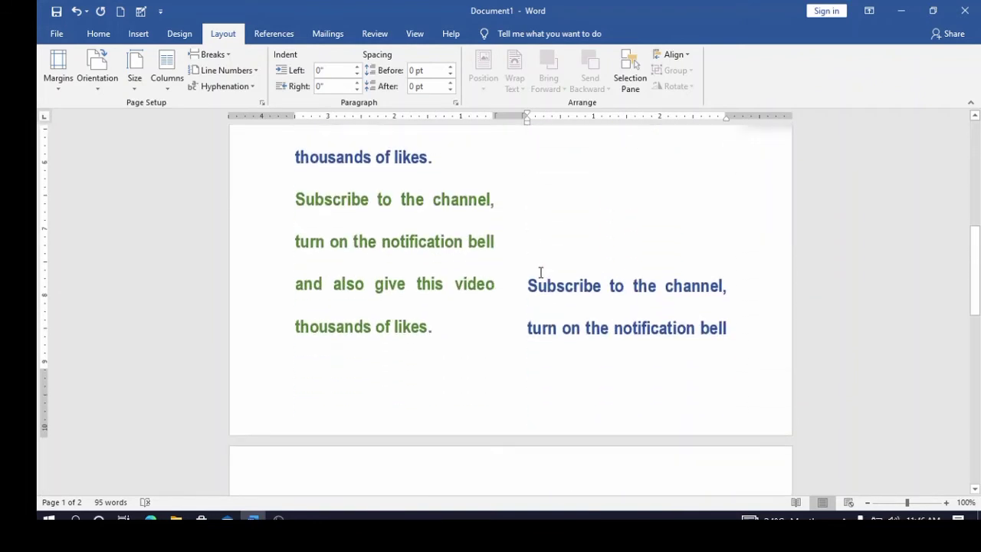
{"action": "scroll", "coordinate": [544, 272], "scroll_direction": "down", "scroll_amount": 10}
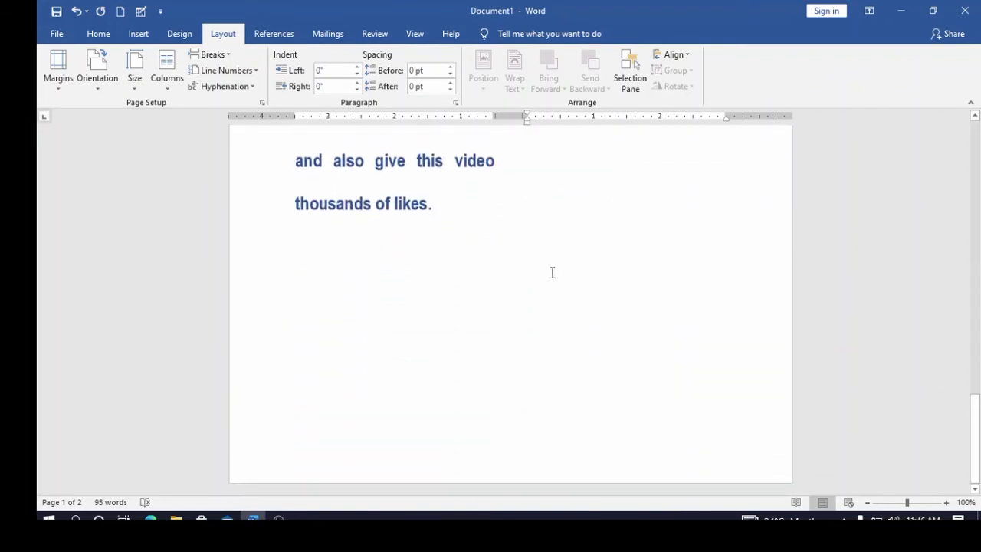
{"action": "scroll", "coordinate": [550, 270], "scroll_direction": "up", "scroll_amount": 10}
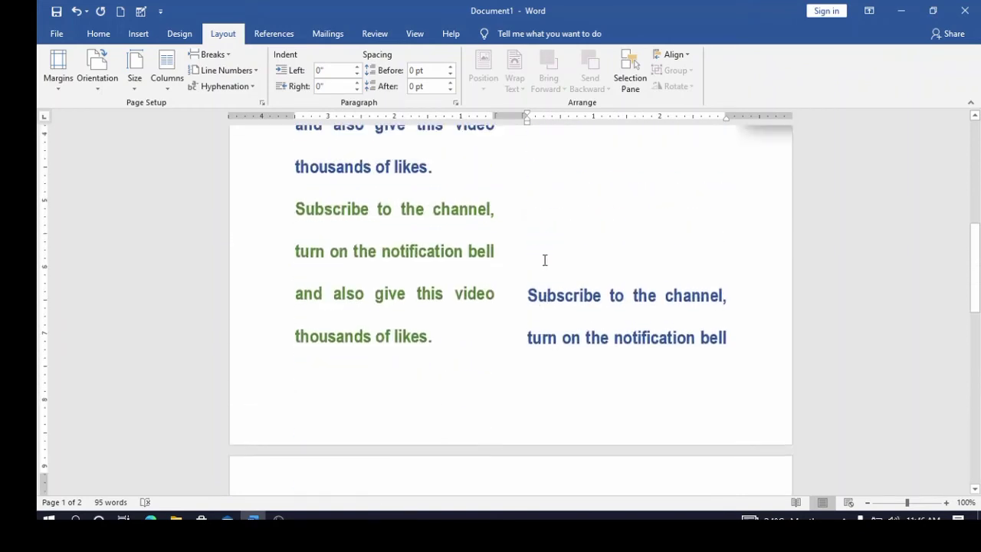
Move the framed picture into the second column directly below the table, and place the orange shape beneath it.
{"action": "left_click_drag", "start_coordinate": [683, 274], "coordinate": [602, 423]}
{"action": "left_click_drag", "start_coordinate": [762, 309], "coordinate": [564, 318]}
{"action": "left_click_drag", "start_coordinate": [565, 403], "coordinate": [649, 418]}
{"action": "scroll", "coordinate": [615, 308], "scroll_direction": "up", "scroll_amount": 3}
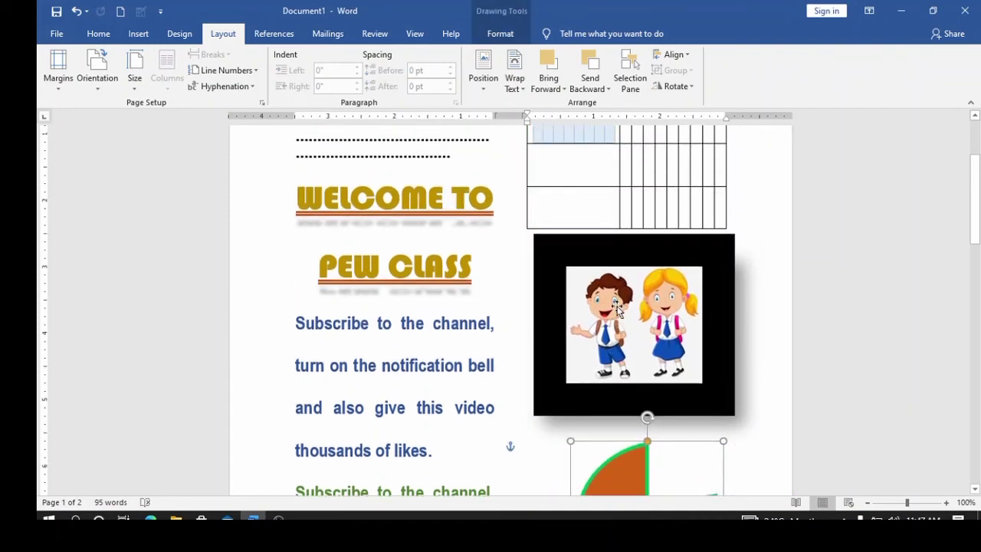
Nudge the framed picture slightly down from the table and deselect it.
{"action": "left_click_drag", "start_coordinate": [617, 309], "coordinate": [618, 320]}
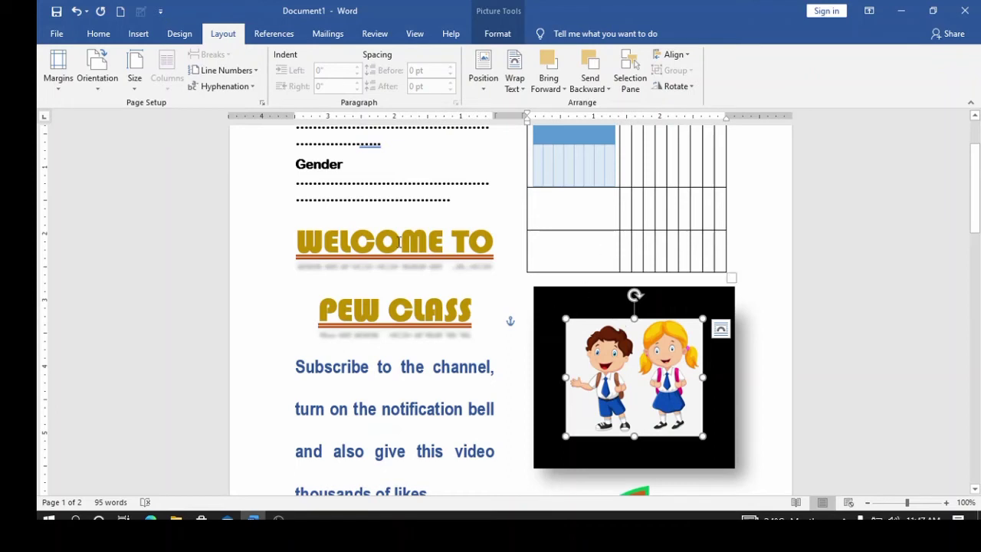
{"action": "left_click", "coordinate": [506, 215]}
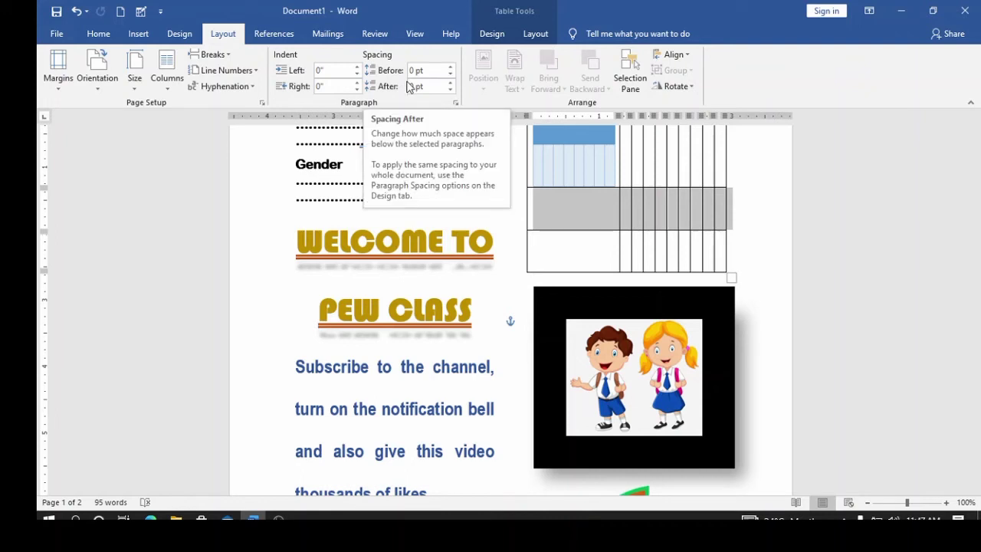
{"action": "left_click", "coordinate": [326, 34]}
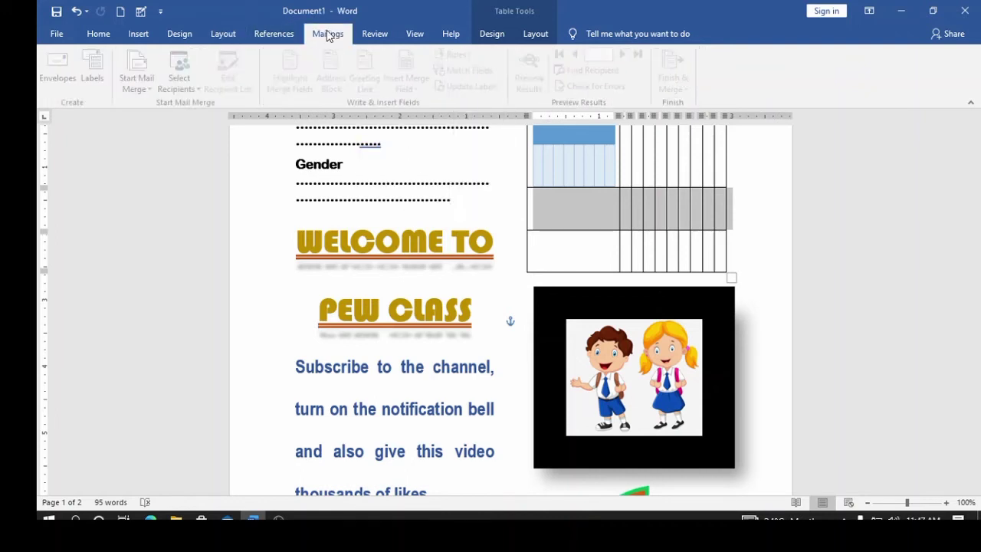
{"action": "left_click", "coordinate": [372, 36]}
{"action": "left_click", "coordinate": [414, 36]}
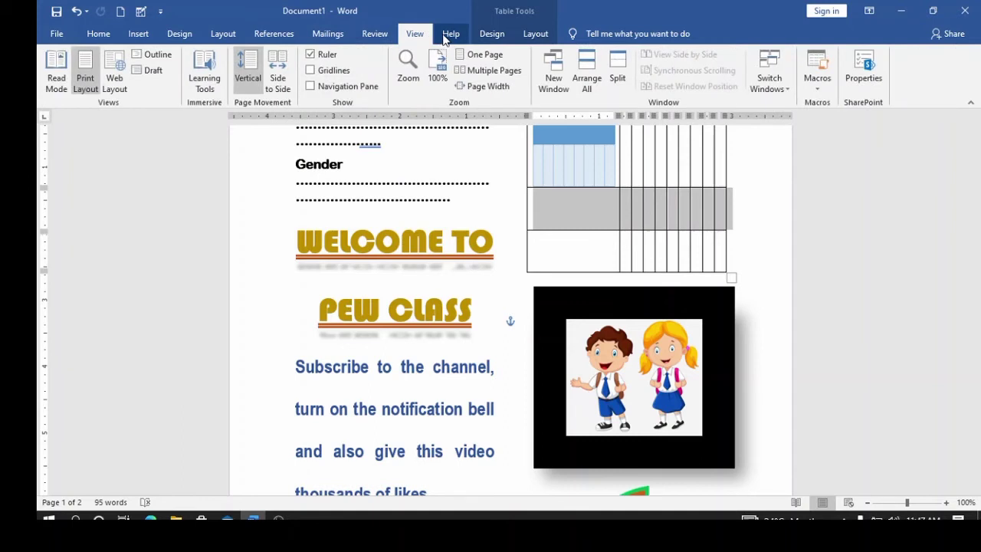
{"action": "left_click", "coordinate": [447, 35]}
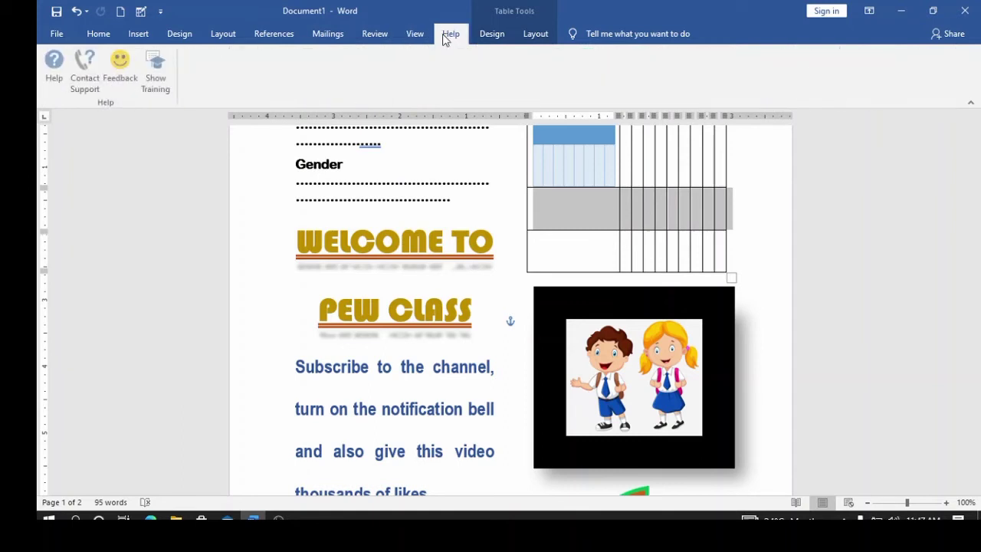
{"action": "left_click", "coordinate": [484, 35]}
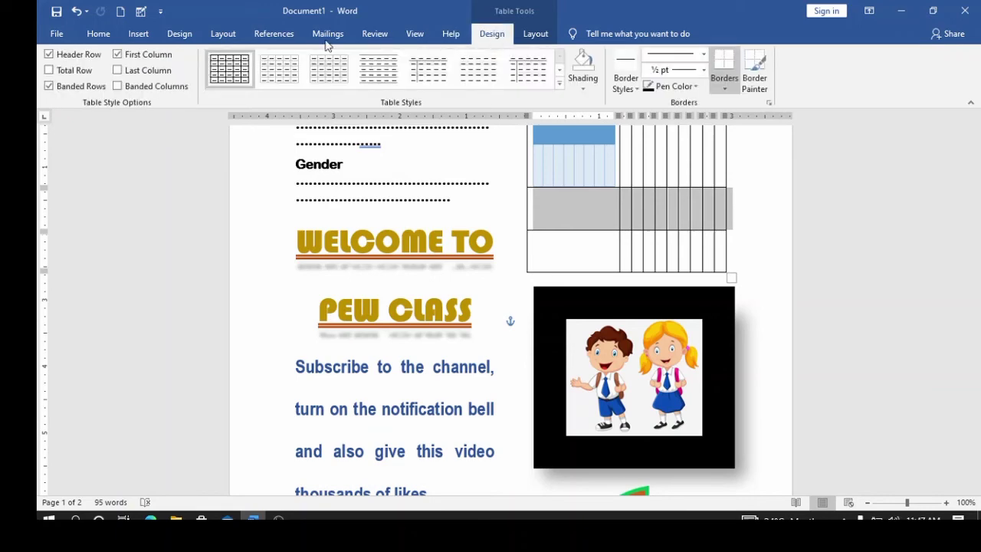
{"action": "left_click", "coordinate": [139, 34]}
Place the cursor in the empty paragraph at the document's end and look over the referencing and mail merge commands.
{"action": "scroll", "coordinate": [469, 330], "scroll_direction": "down", "scroll_amount": 8}
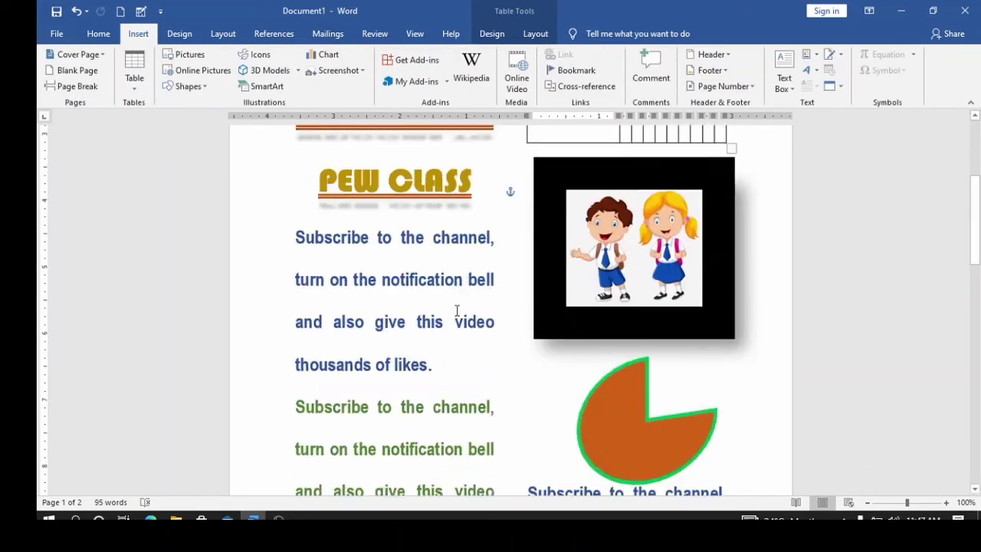
{"action": "scroll", "coordinate": [469, 329], "scroll_direction": "down", "scroll_amount": 18}
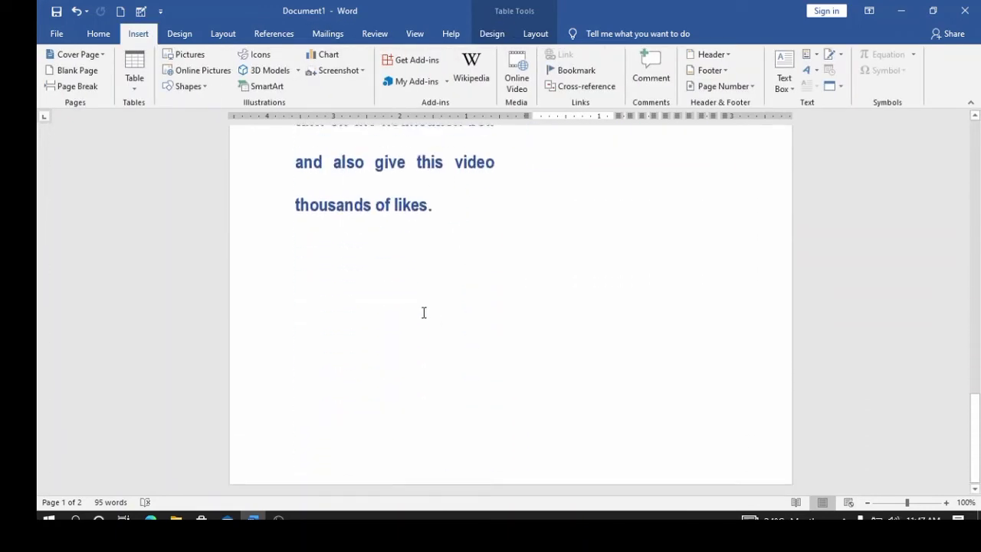
{"action": "left_click", "coordinate": [338, 289]}
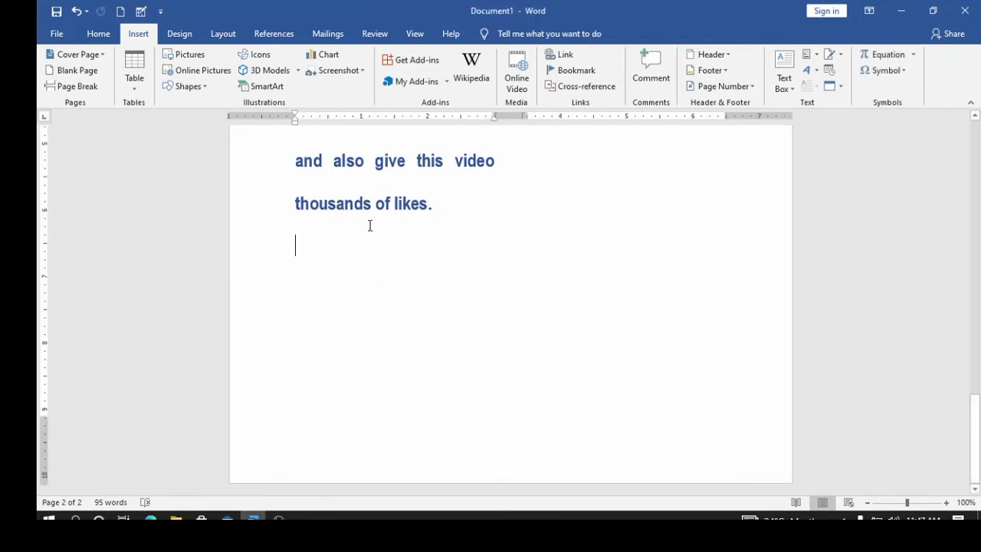
{"action": "left_click", "coordinate": [180, 36]}
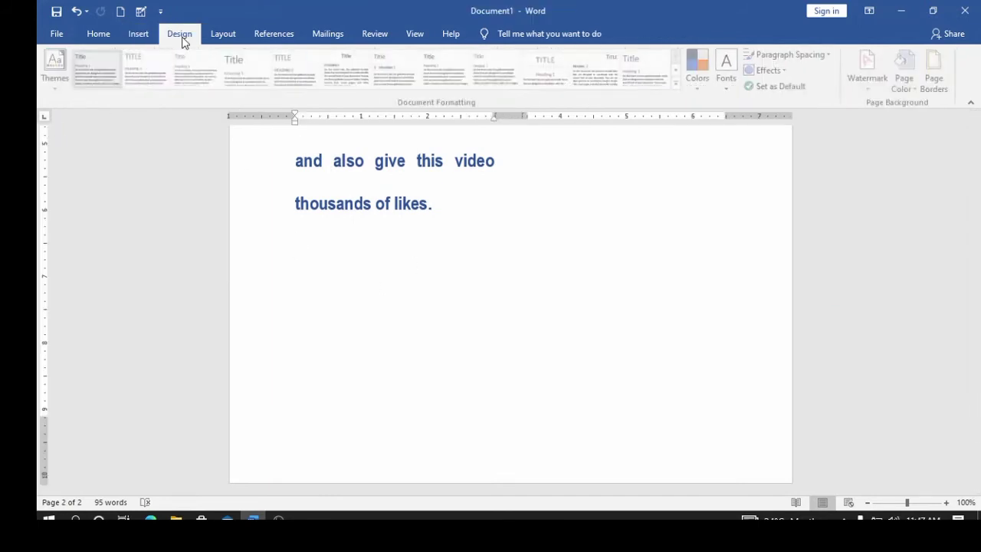
{"action": "left_click", "coordinate": [222, 37]}
{"action": "left_click", "coordinate": [272, 37]}
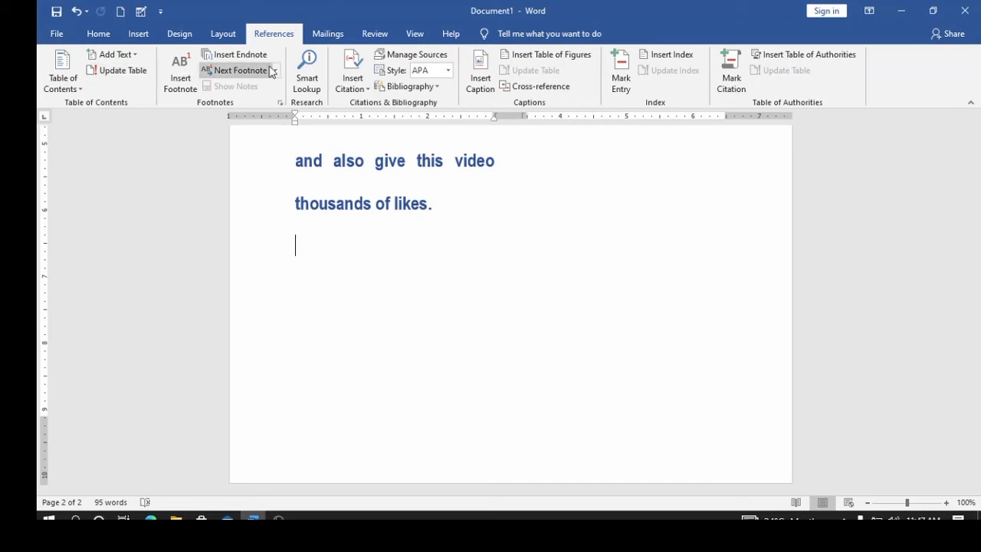
{"action": "left_click", "coordinate": [322, 35]}
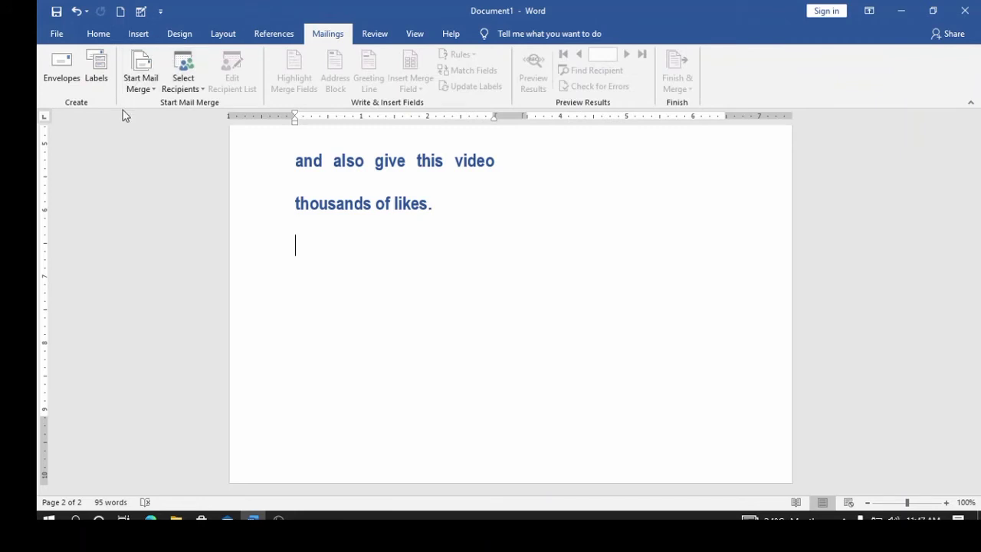
Run the spelling and grammar check to view its first suggestion, and close the proofing results without changing anything.
{"action": "left_click", "coordinate": [375, 34]}
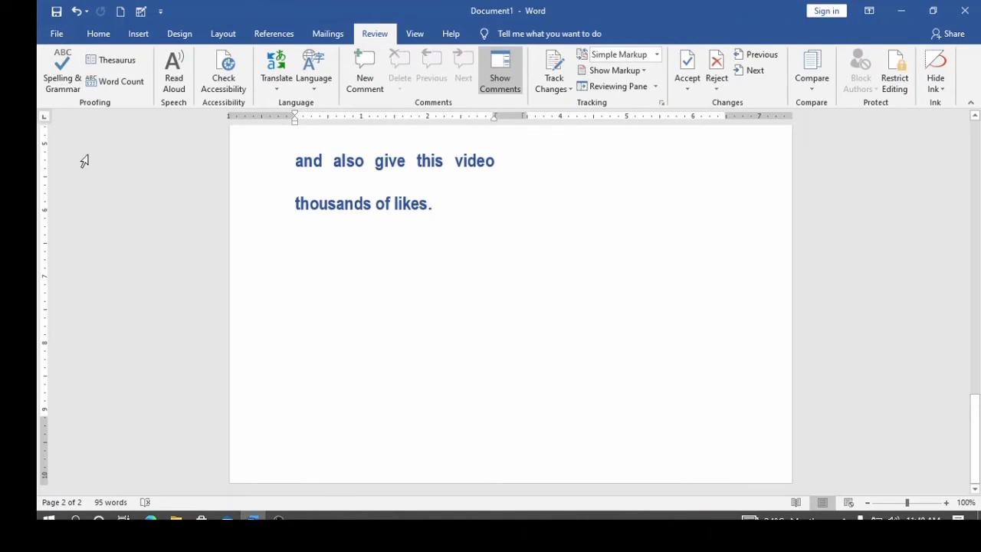
{"action": "left_click", "coordinate": [64, 88]}
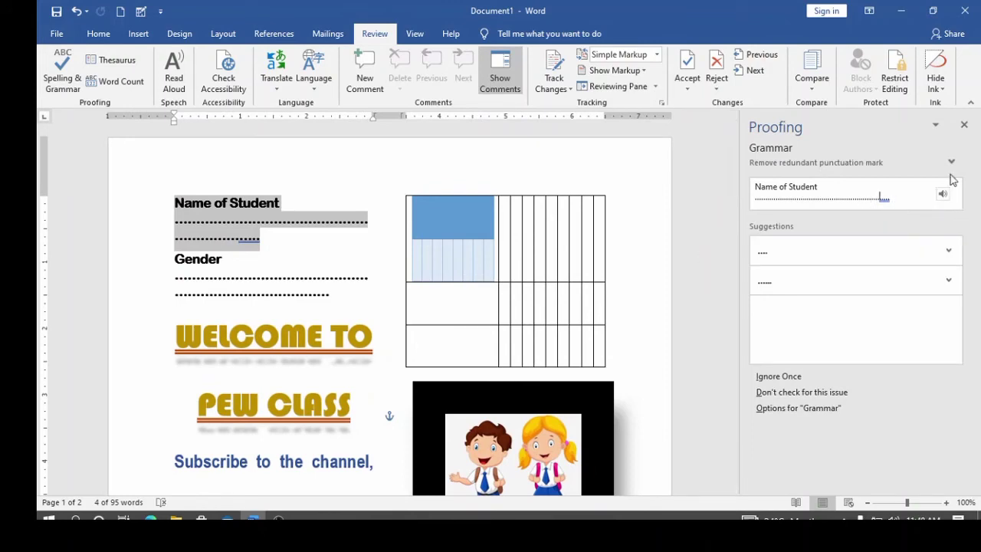
{"action": "left_click", "coordinate": [964, 125]}
Add the line "Video making" below the last "thousands of likes." at the end of the document.
{"action": "scroll", "coordinate": [544, 364], "scroll_direction": "down", "scroll_amount": 10}
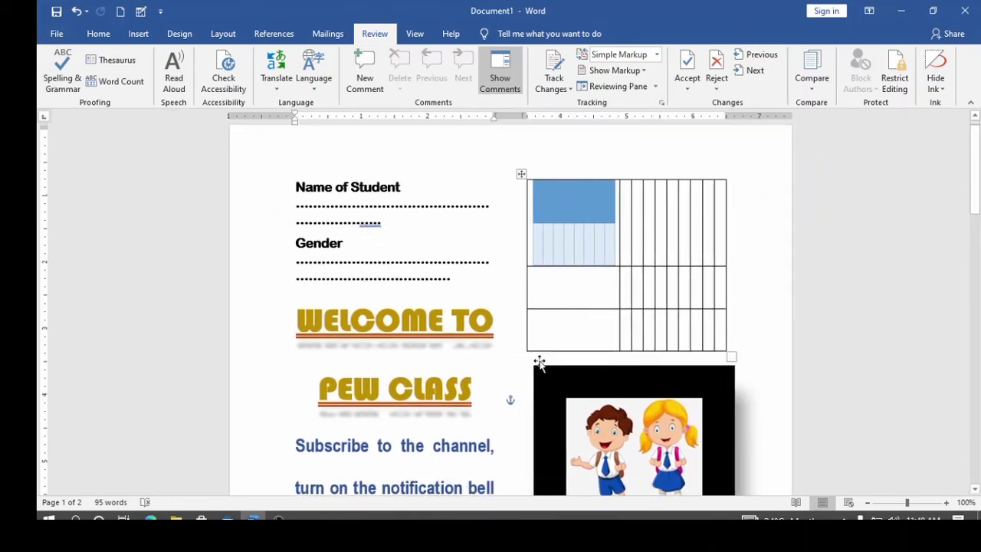
{"action": "scroll", "coordinate": [549, 369], "scroll_direction": "down", "scroll_amount": 10}
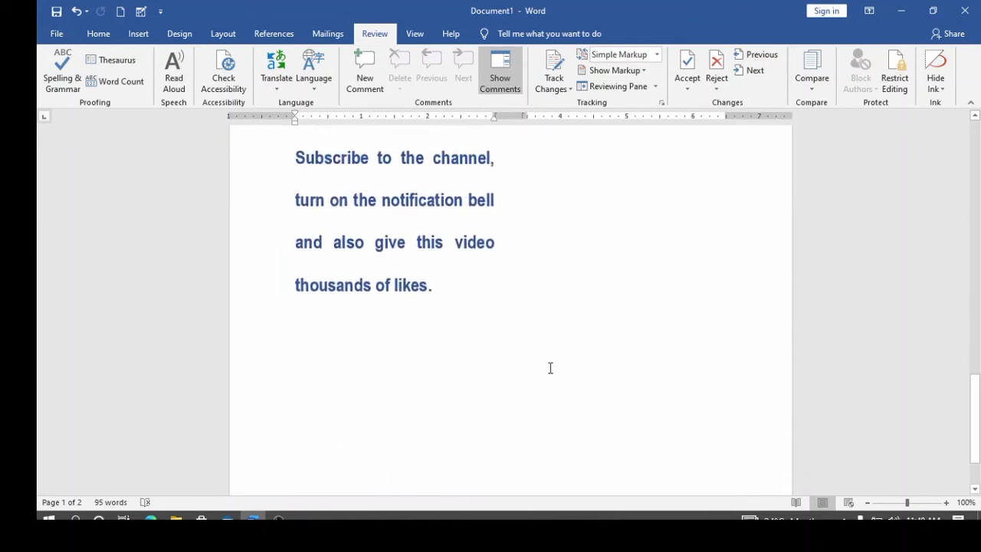
{"action": "left_click", "coordinate": [457, 201]}
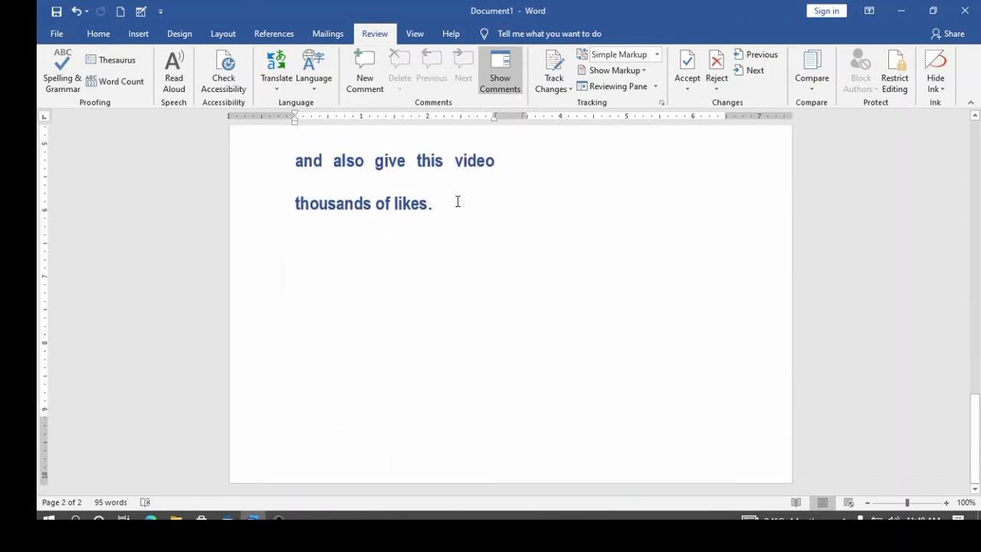
{"action": "key", "text": "Return"}
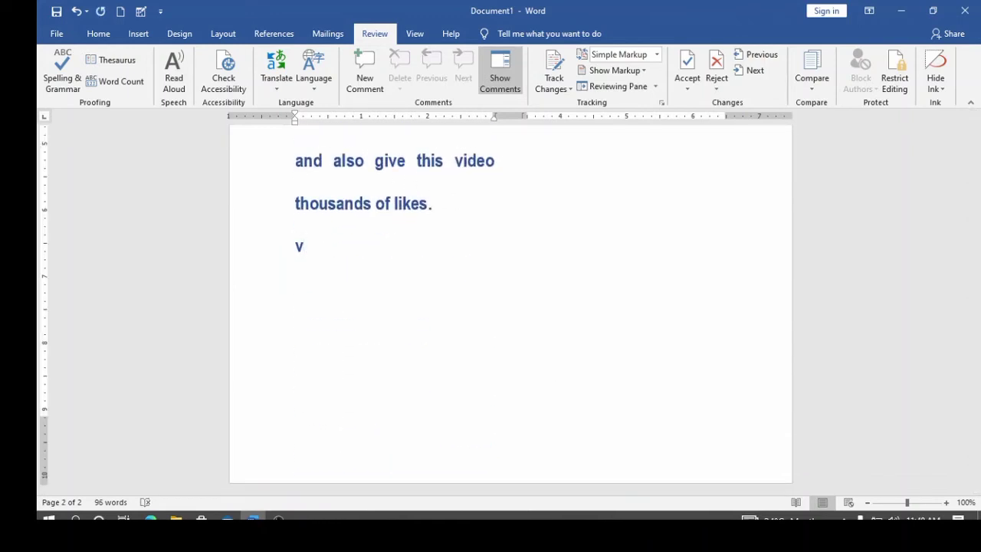
{"action": "type", "text": "vadeo"}
{"action": "type", "text": " maki"}
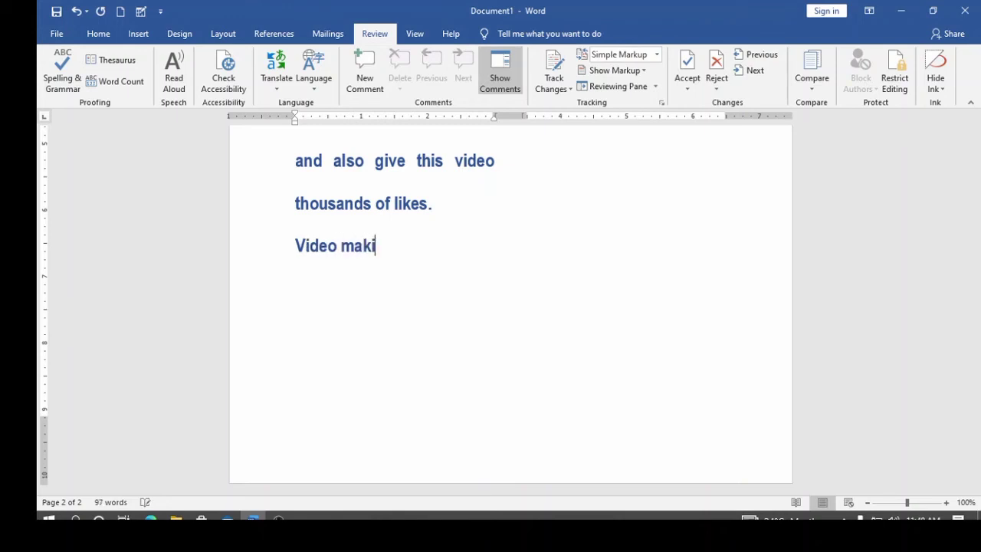
{"action": "type", "text": "ng"}
Add a new line reading "Drop a coment in the comment" below "Video making", keeping the misspelled word.
{"action": "type", "text": "drop "}
{"action": "type", "text": "a c"}
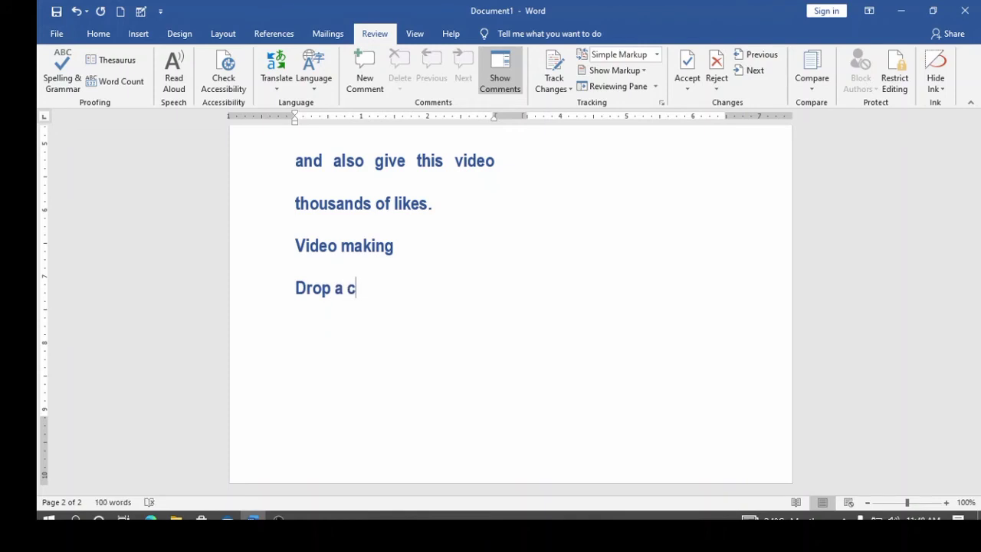
{"action": "type", "text": "oment"}
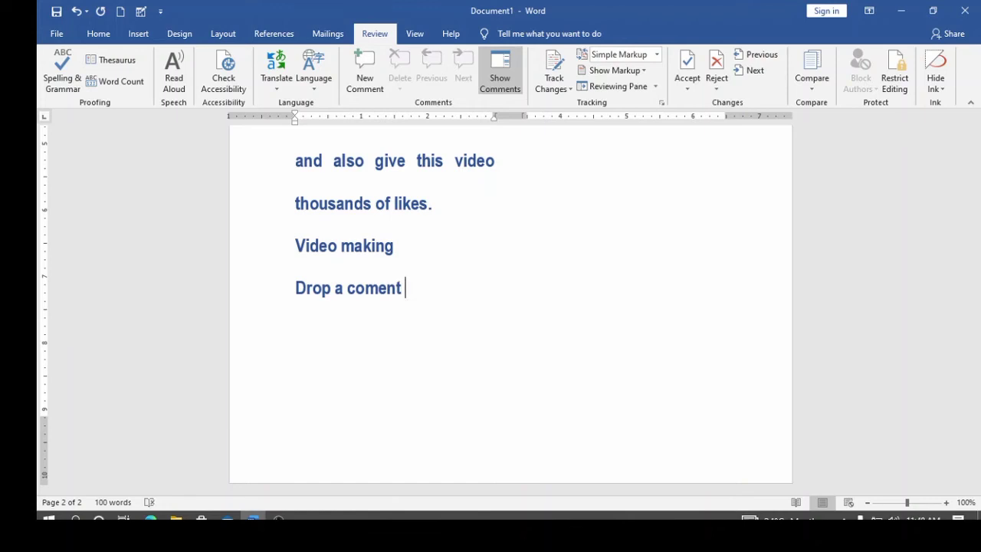
{"action": "type", "text": " in the "}
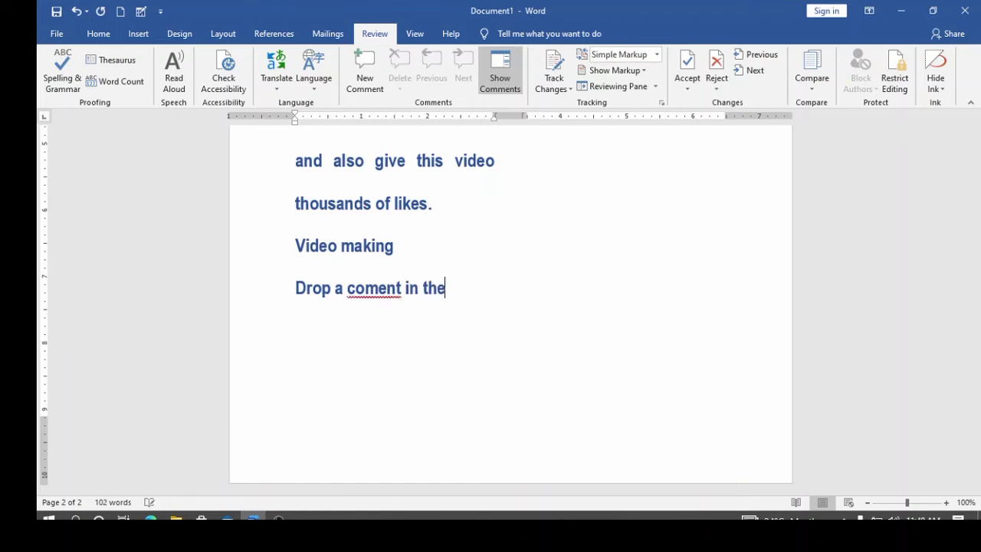
{"action": "type", "text": "comment"}
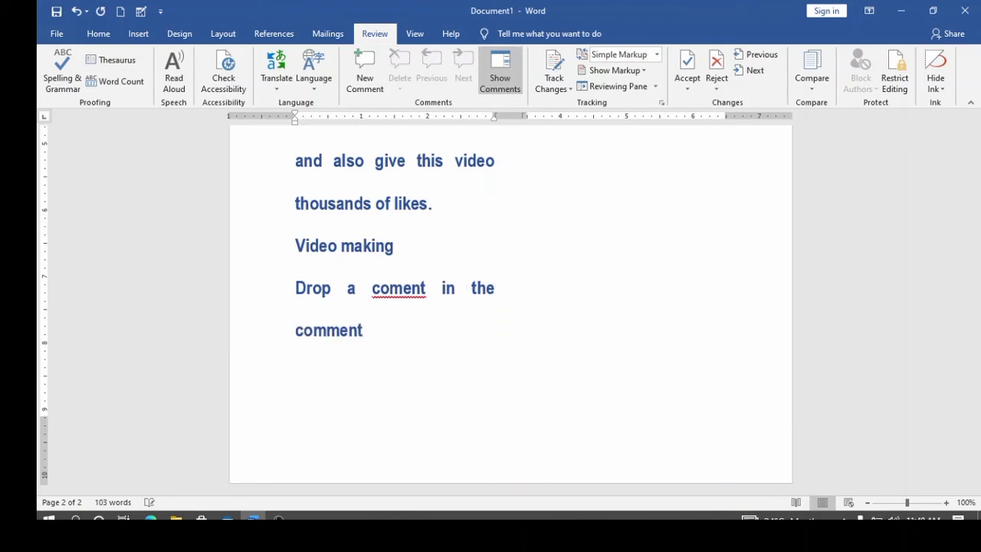
Start a spelling check, and complete the last line by adding "section" after "comment".
{"action": "left_click", "coordinate": [63, 81]}
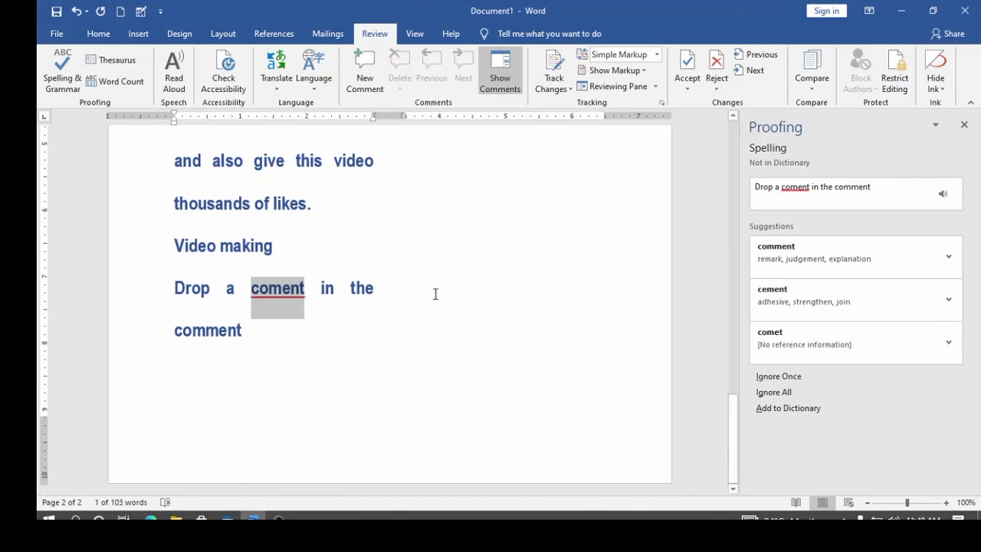
{"action": "left_click", "coordinate": [247, 330]}
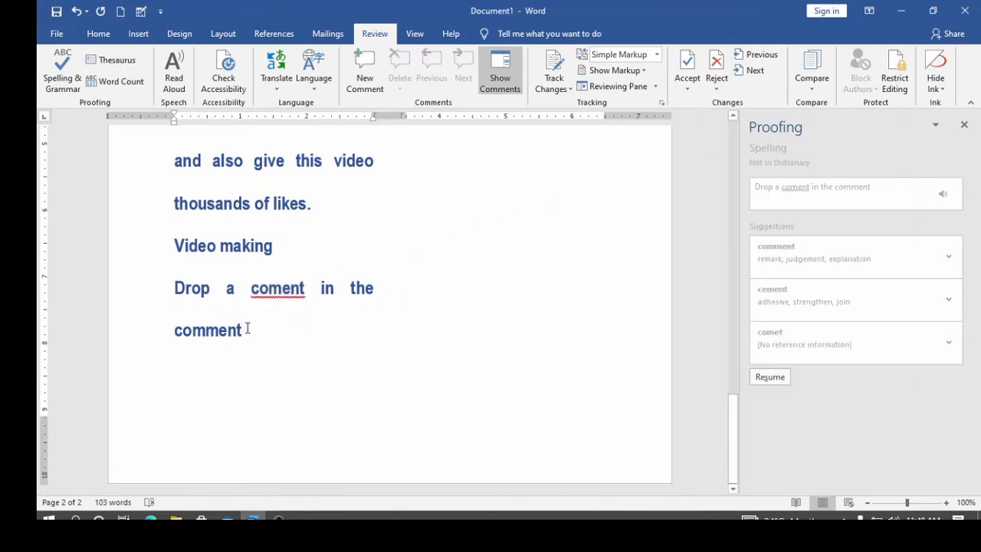
{"action": "type", "text": "sect"}
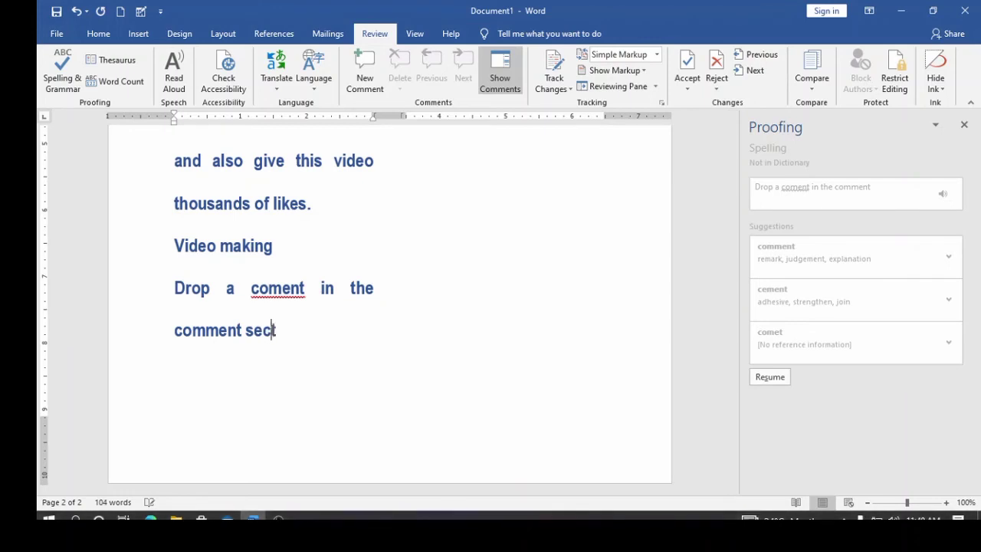
{"action": "type", "text": "ion"}
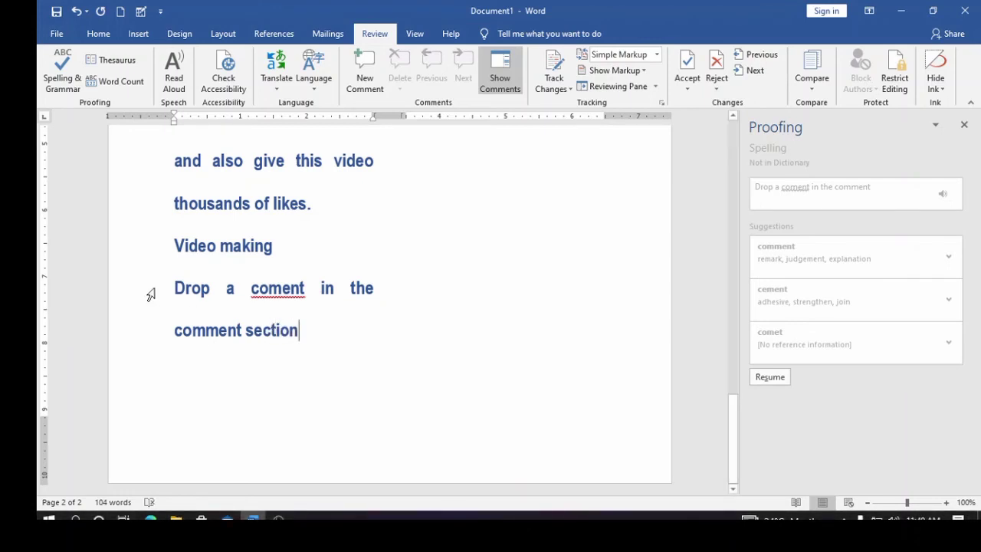
Run the spelling check again and replace "coment" with the suggestion "comment", reviewing the corrected line.
{"action": "left_click", "coordinate": [66, 86]}
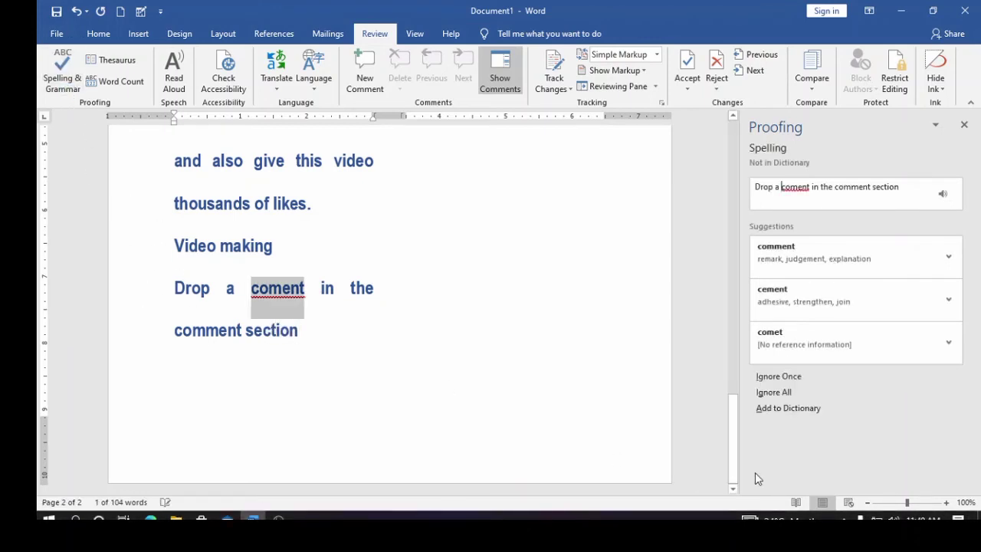
{"action": "left_click", "coordinate": [943, 195]}
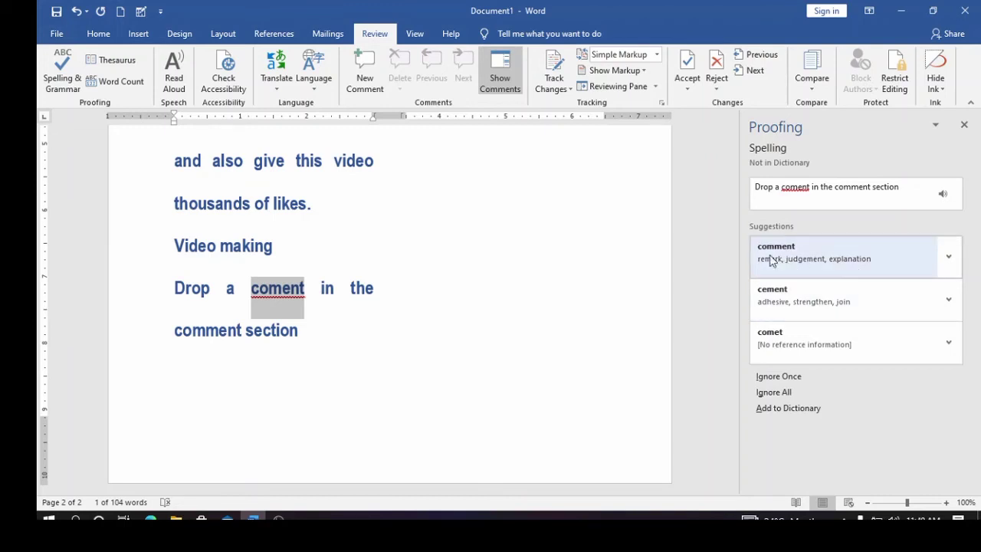
{"action": "left_click", "coordinate": [821, 266]}
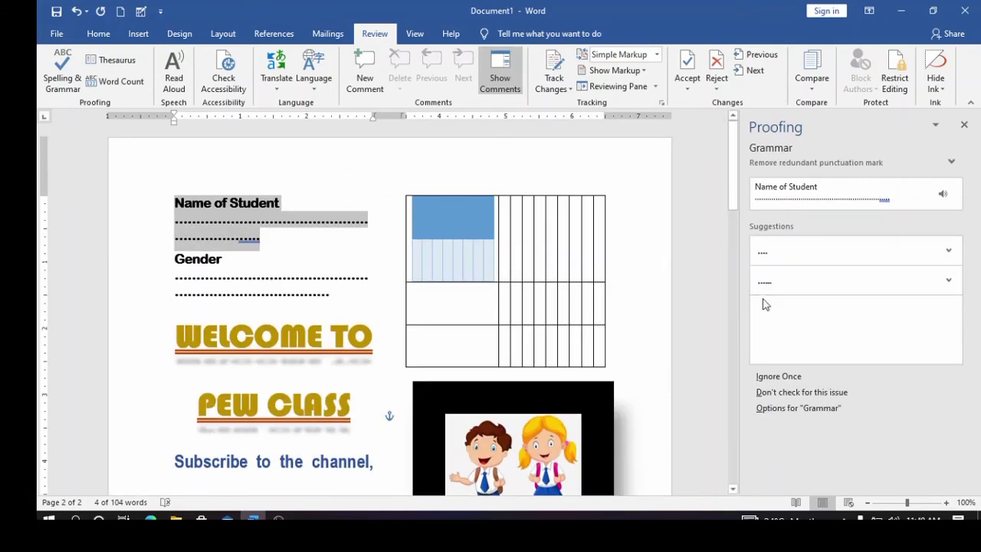
{"action": "scroll", "coordinate": [702, 302], "scroll_direction": "down", "scroll_amount": 10}
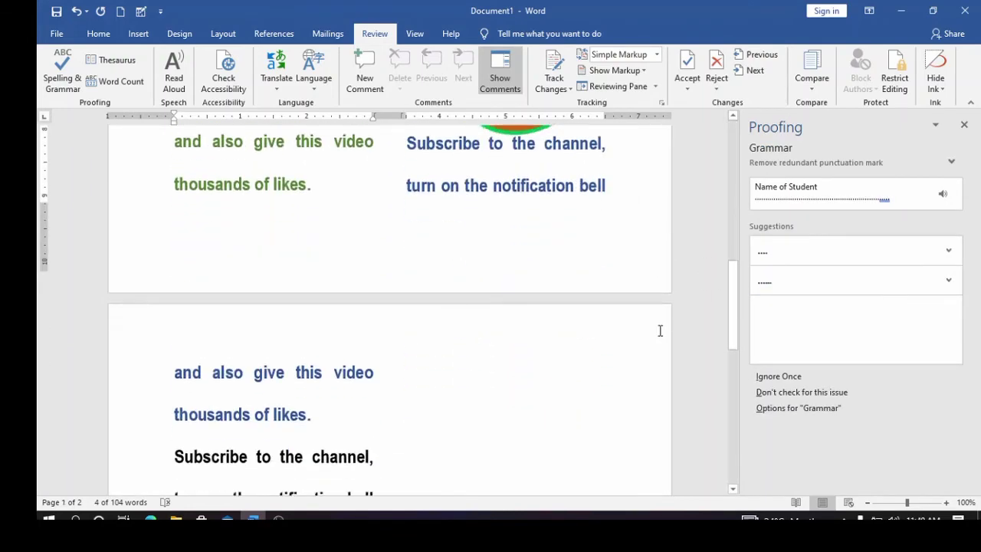
{"action": "scroll", "coordinate": [659, 335], "scroll_direction": "down", "scroll_amount": 4}
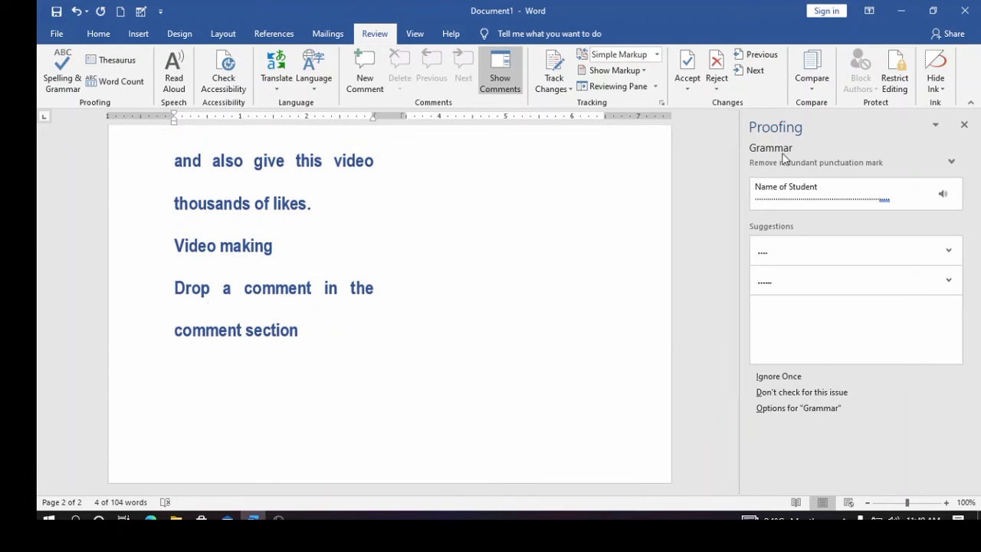
View the word count statistics for the selected text, close them, and look back over the document's pages.
{"action": "left_click", "coordinate": [110, 84]}
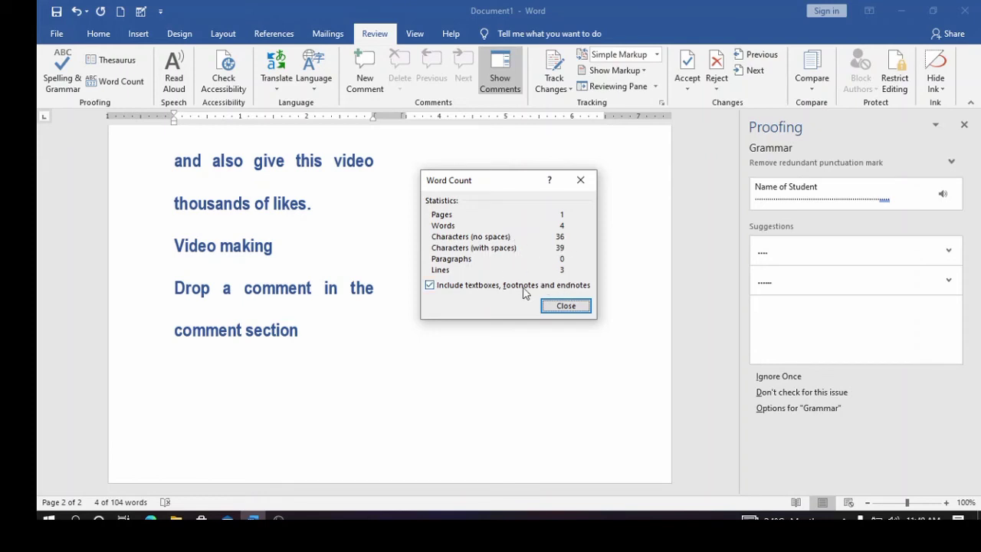
{"action": "left_click", "coordinate": [564, 305]}
{"action": "scroll", "coordinate": [350, 280], "scroll_direction": "up", "scroll_amount": 6}
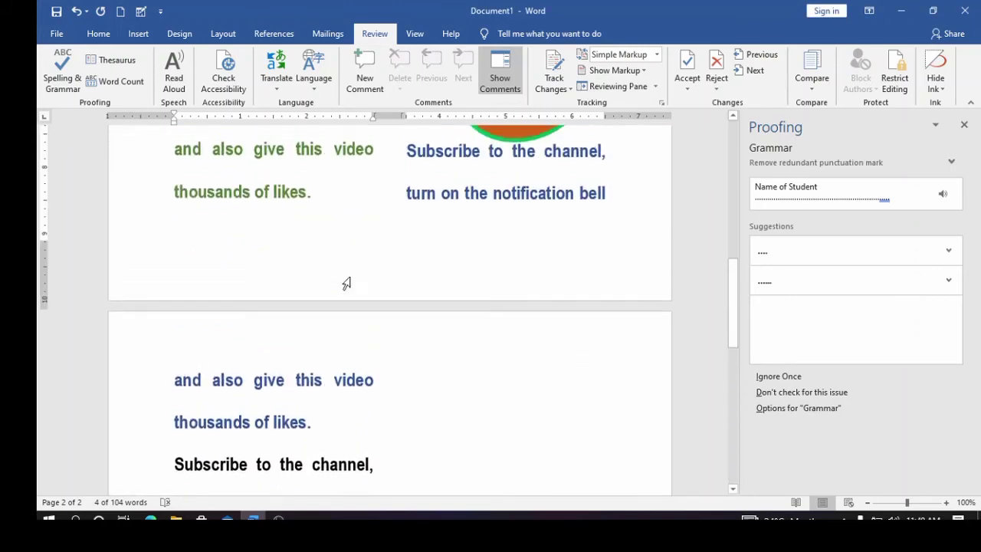
{"action": "scroll", "coordinate": [348, 282], "scroll_direction": "up", "scroll_amount": 10}
{"action": "scroll", "coordinate": [351, 299], "scroll_direction": "down", "scroll_amount": 4}
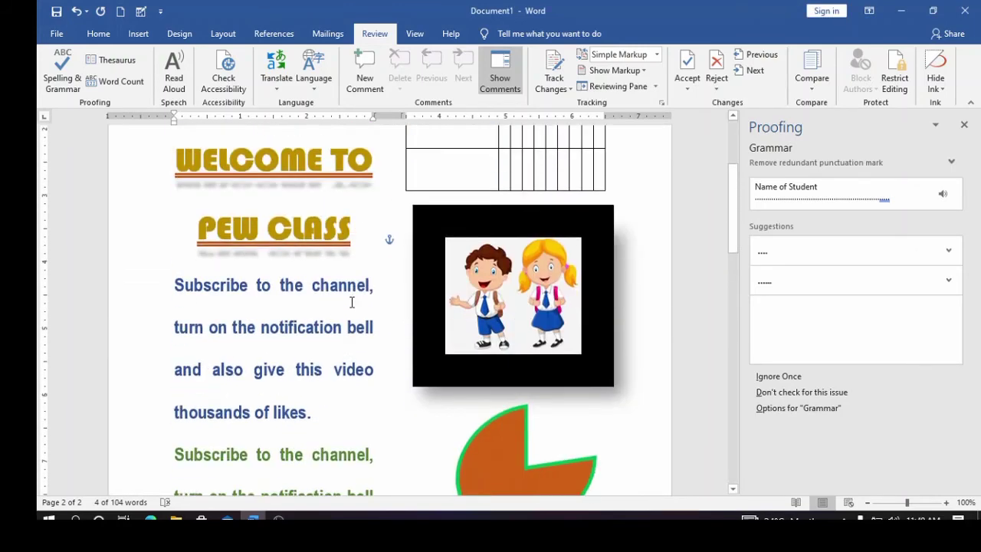
Look over both pages again, view the translation options for the selected student name lines, and close them without translating.
{"action": "scroll", "coordinate": [360, 322], "scroll_direction": "down", "scroll_amount": 10}
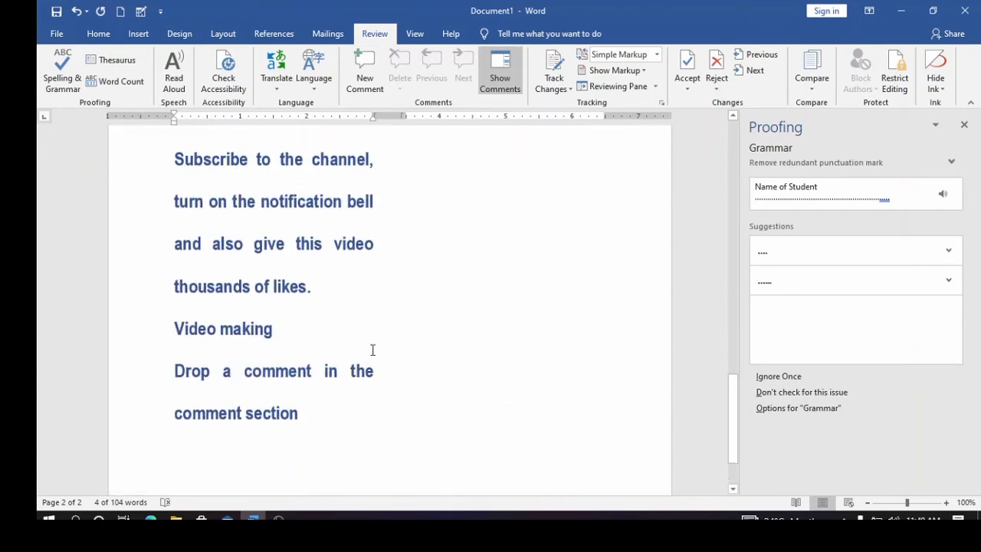
{"action": "scroll", "coordinate": [372, 349], "scroll_direction": "down", "scroll_amount": 2}
{"action": "scroll", "coordinate": [373, 349], "scroll_direction": "up", "scroll_amount": 10}
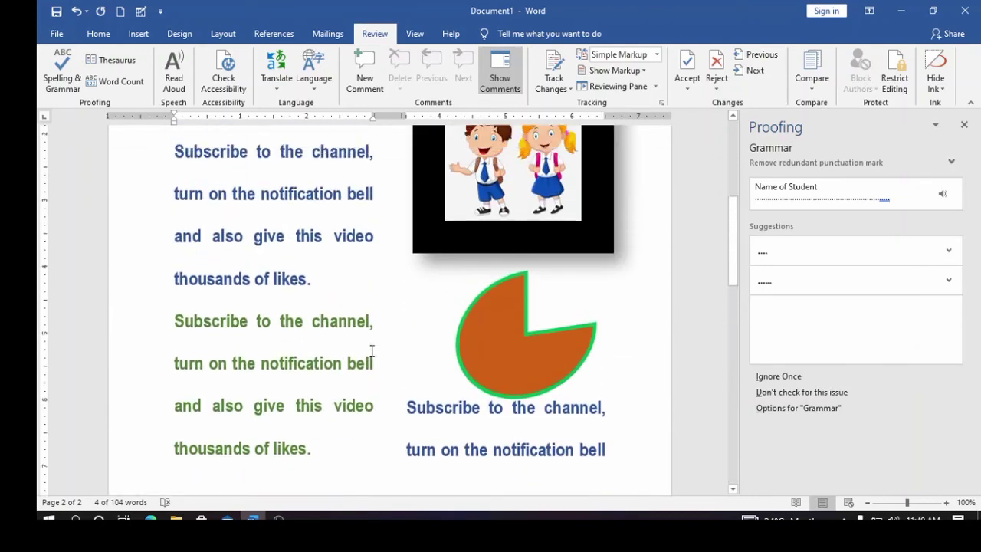
{"action": "scroll", "coordinate": [371, 350], "scroll_direction": "up", "scroll_amount": 10}
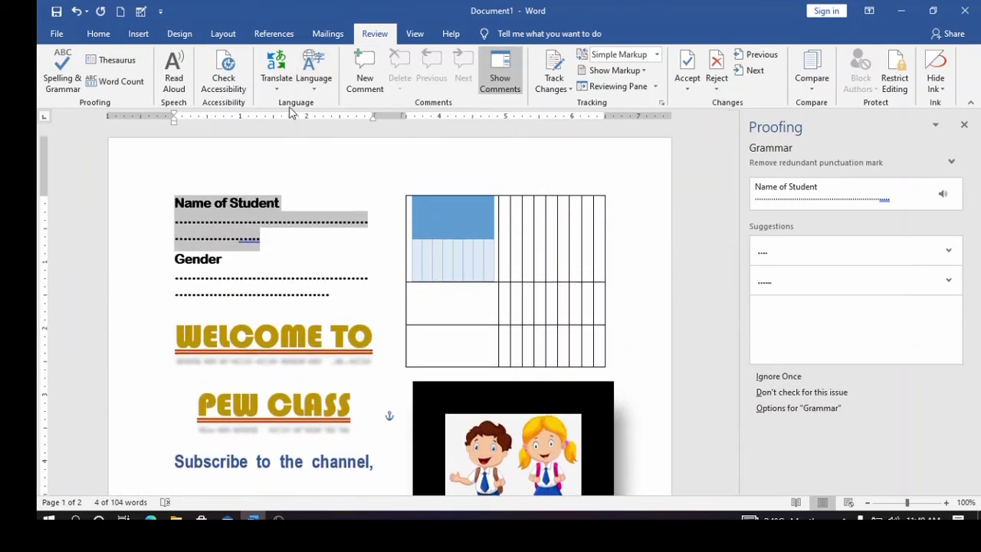
{"action": "left_click", "coordinate": [280, 90]}
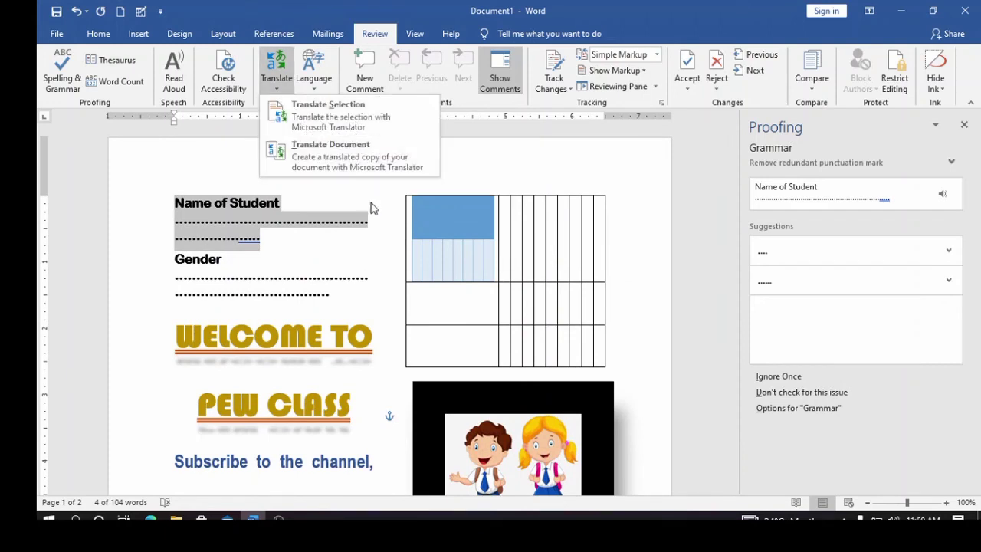
{"action": "key", "text": "Escape"}
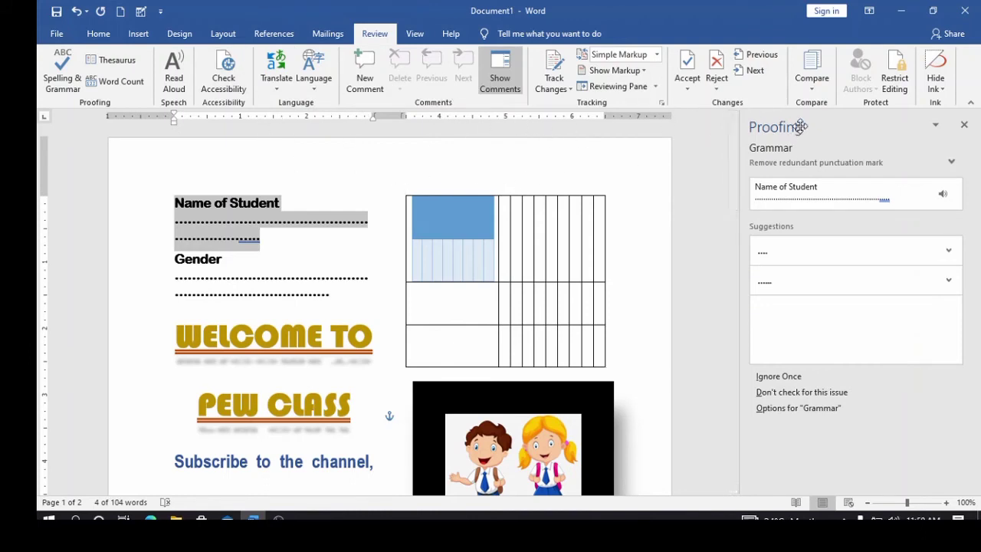
Display the view commands and close the Proofing pane.
{"action": "left_click", "coordinate": [420, 38]}
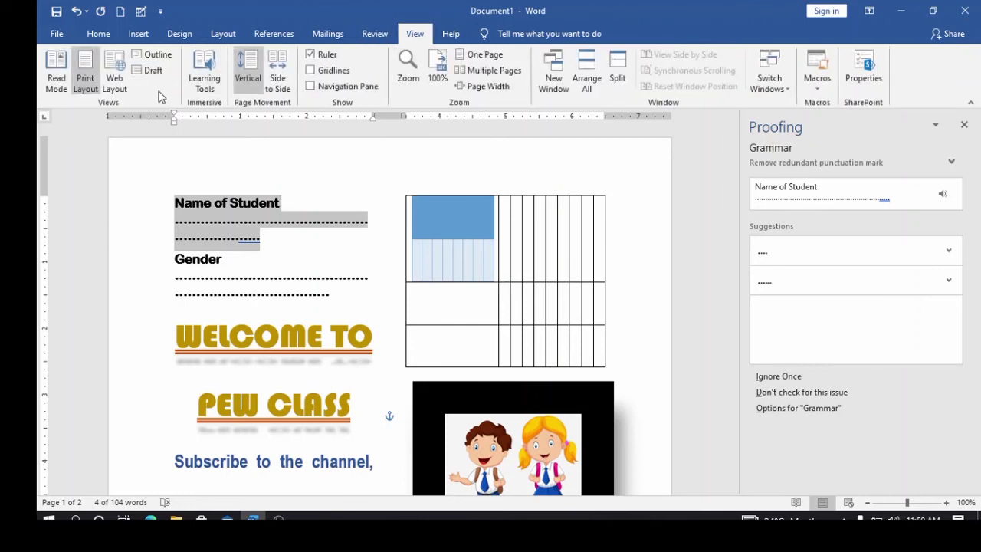
{"action": "scroll", "coordinate": [401, 279], "scroll_direction": "down", "scroll_amount": 2}
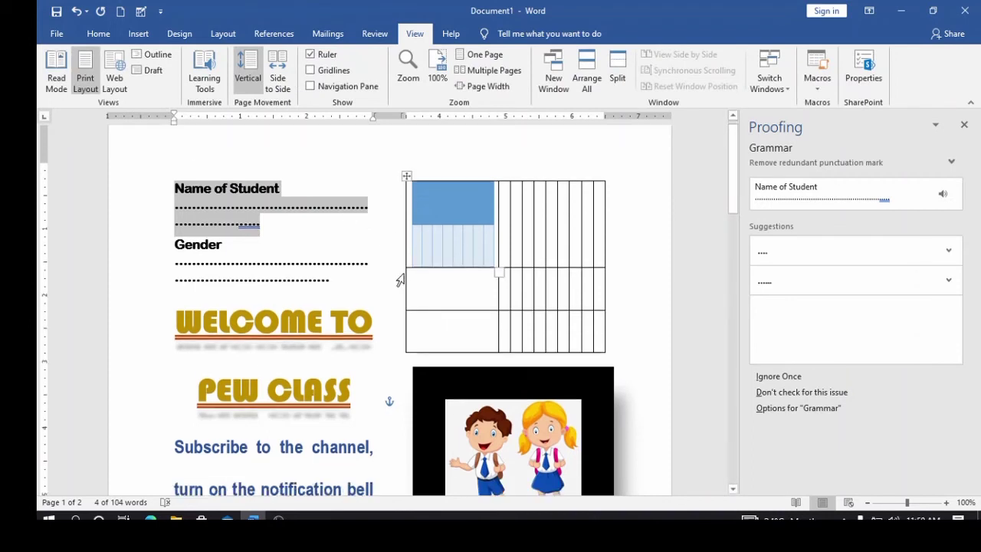
{"action": "scroll", "coordinate": [402, 279], "scroll_direction": "up", "scroll_amount": 2}
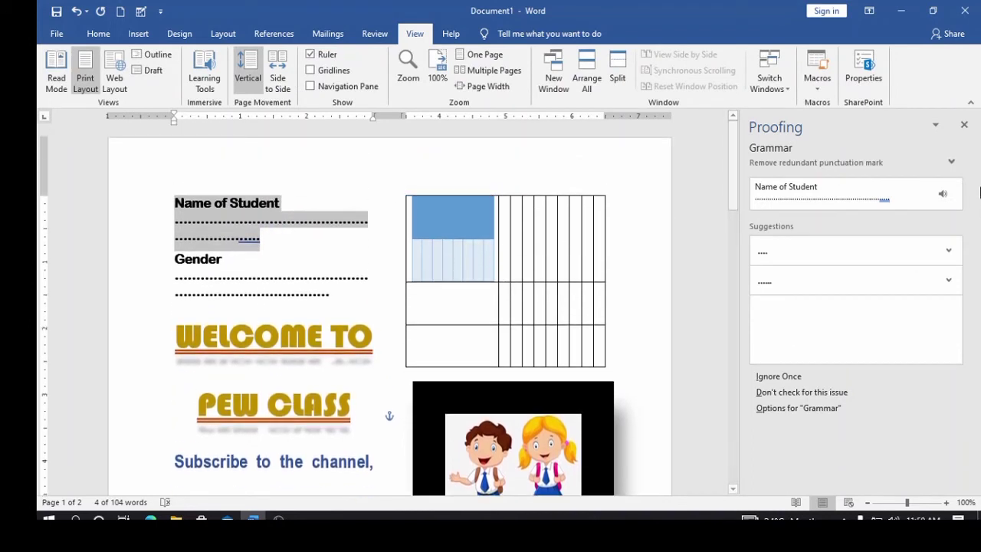
{"action": "left_click", "coordinate": [964, 124]}
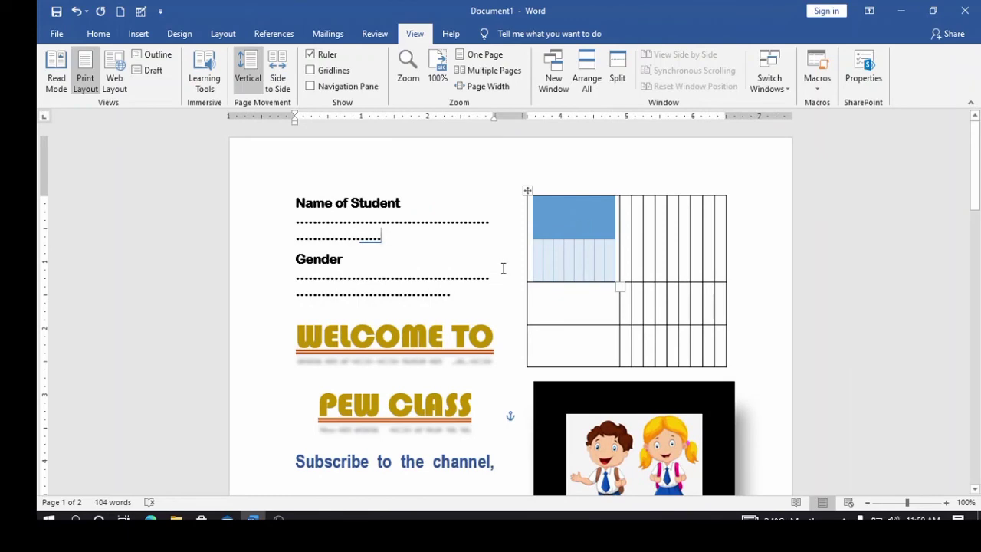
Examine the document's two pages from the student details down to the last line and back.
{"action": "scroll", "coordinate": [505, 272], "scroll_direction": "down", "scroll_amount": 1}
{"action": "scroll", "coordinate": [506, 273], "scroll_direction": "up", "scroll_amount": 1}
{"action": "scroll", "coordinate": [506, 274], "scroll_direction": "down", "scroll_amount": 12}
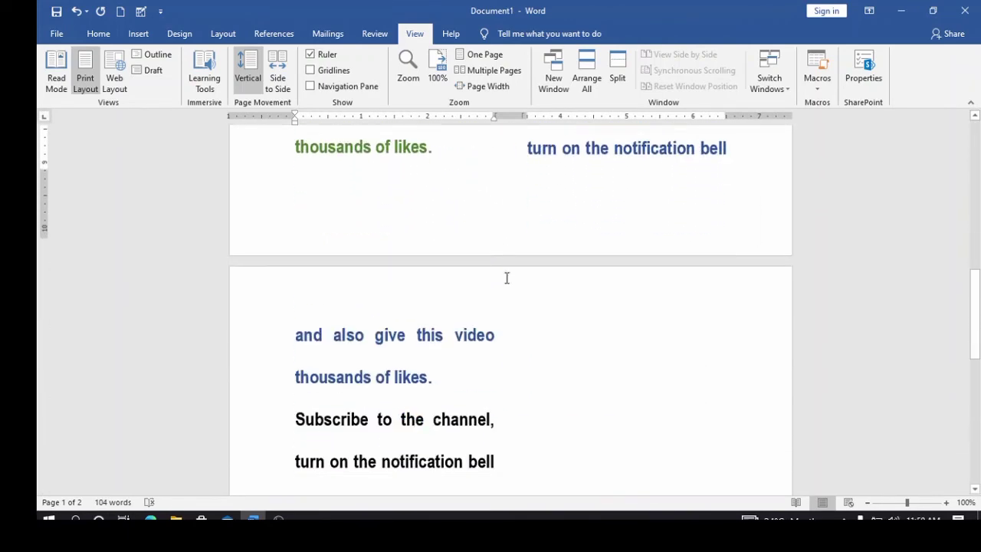
{"action": "scroll", "coordinate": [506, 277], "scroll_direction": "down", "scroll_amount": 10}
{"action": "scroll", "coordinate": [508, 283], "scroll_direction": "up", "scroll_amount": 3}
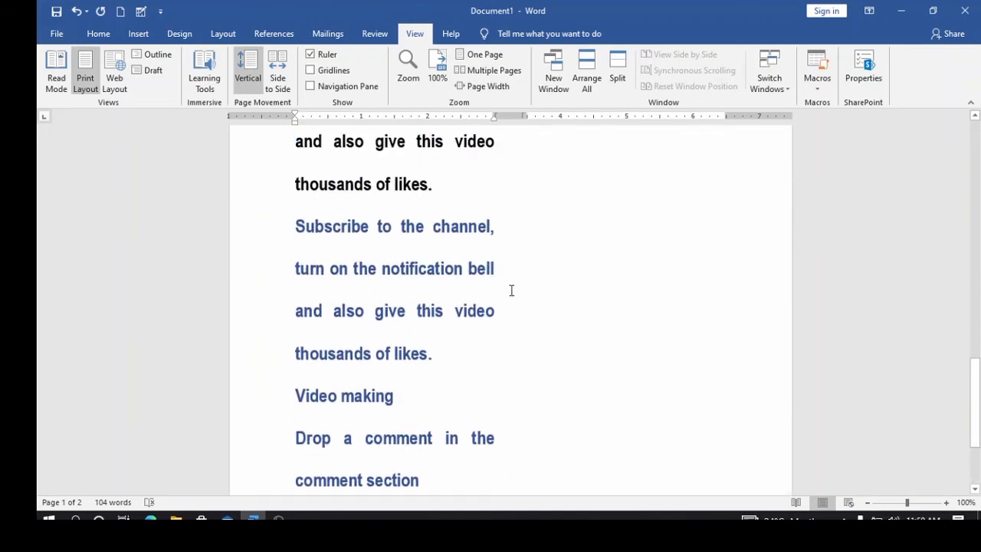
{"action": "scroll", "coordinate": [511, 291], "scroll_direction": "up", "scroll_amount": 12}
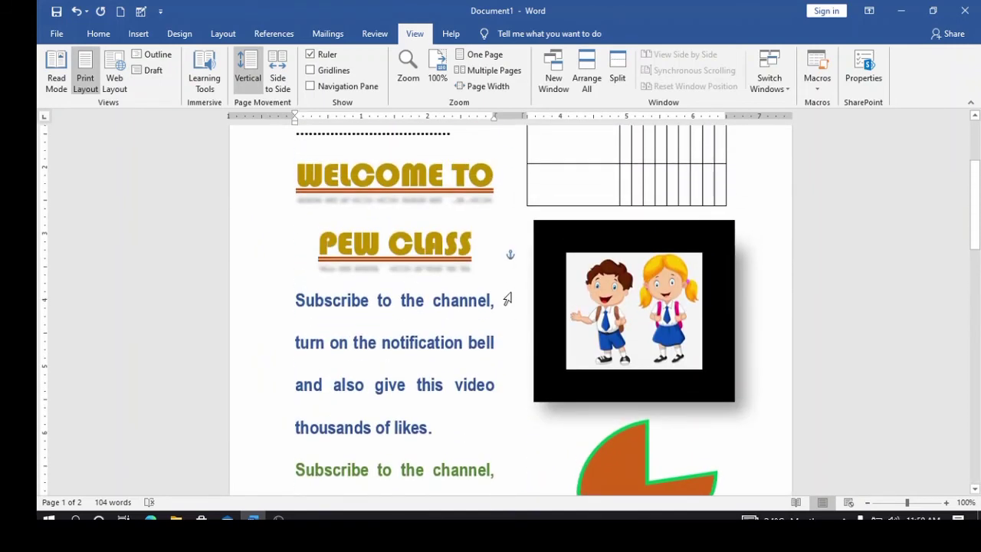
{"action": "scroll", "coordinate": [508, 299], "scroll_direction": "down", "scroll_amount": 2}
{"action": "scroll", "coordinate": [498, 294], "scroll_direction": "up", "scroll_amount": 2}
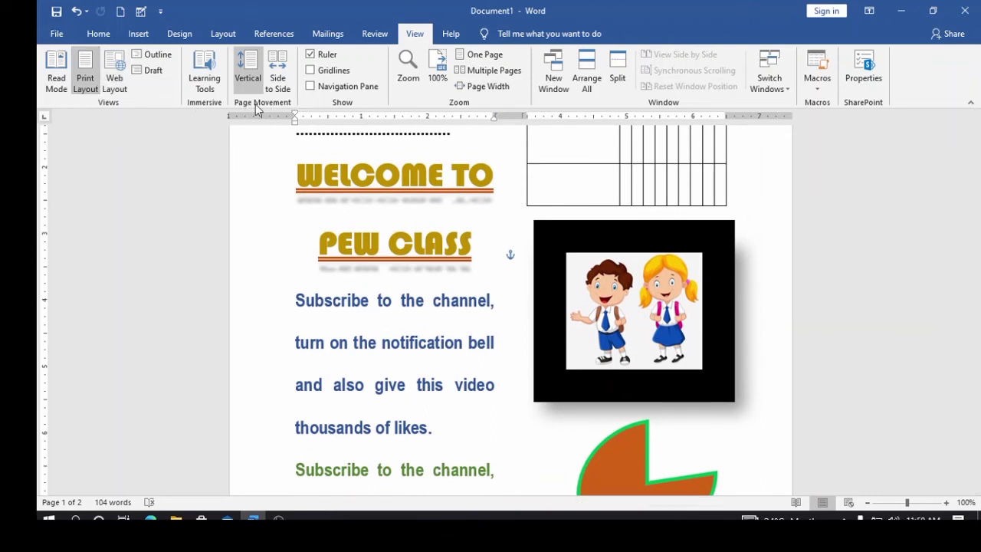
Delete the second dotted line under both "Name of Student" and "Gender", leaving one dotted line for each.
{"action": "left_click", "coordinate": [98, 33]}
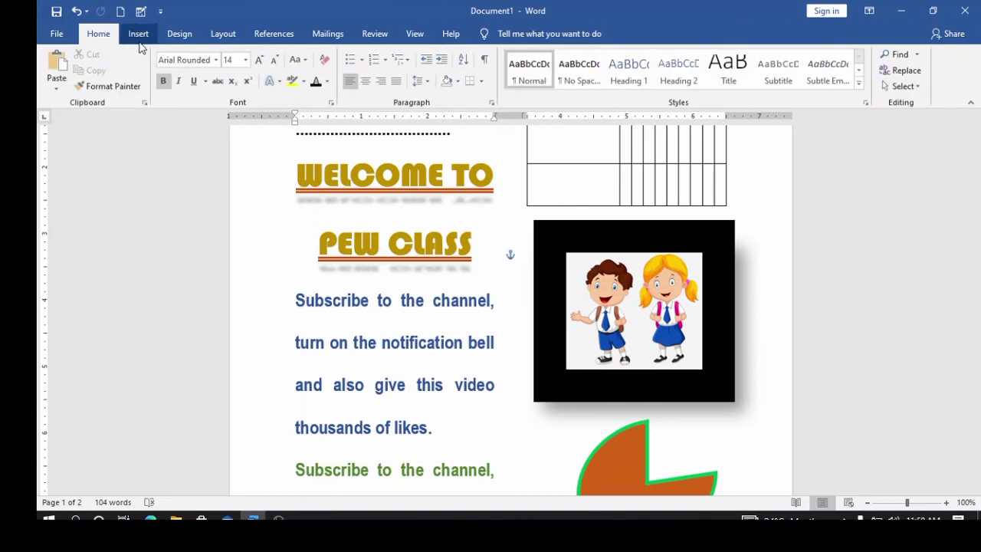
{"action": "left_click", "coordinate": [139, 37]}
{"action": "scroll", "coordinate": [502, 243], "scroll_direction": "up", "scroll_amount": 5}
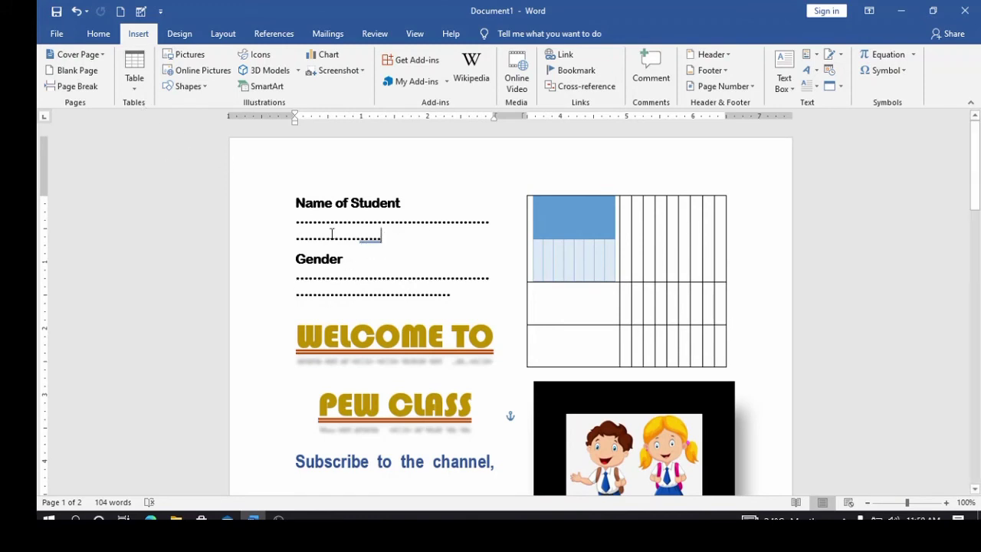
{"action": "left_click", "coordinate": [284, 231]}
{"action": "key", "text": "Delete"}
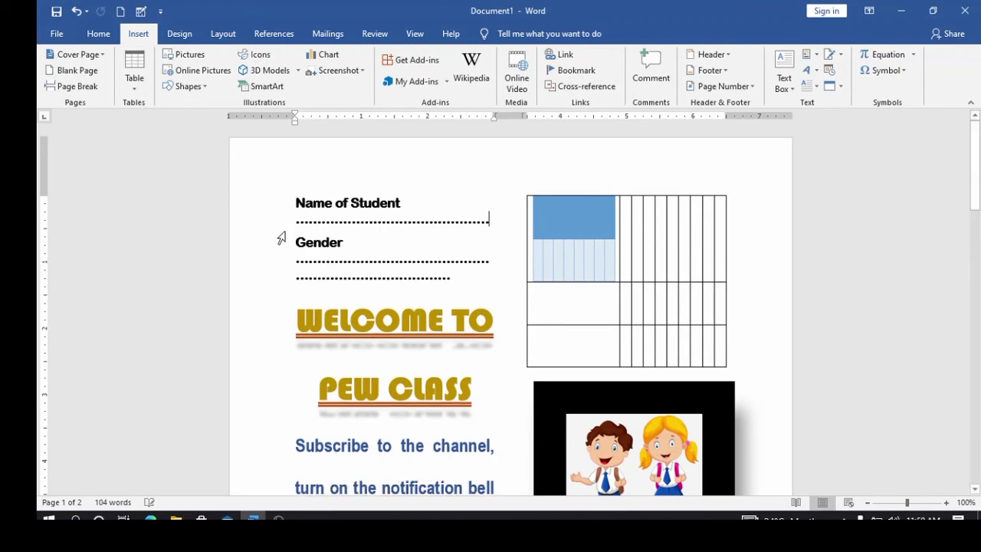
{"action": "left_click_drag", "start_coordinate": [455, 279], "coordinate": [295, 276]}
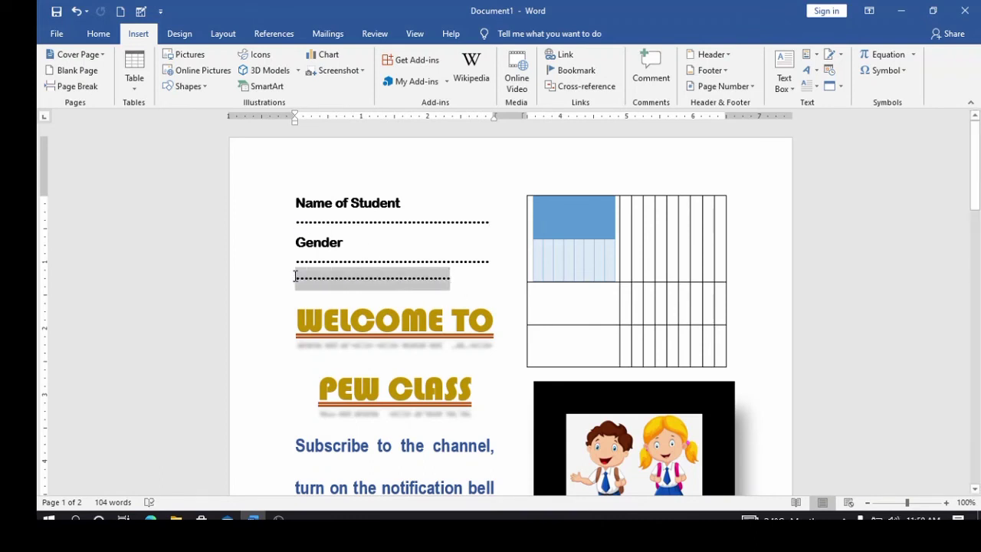
{"action": "key", "text": "Delete"}
{"action": "key", "text": "BackSpace"}
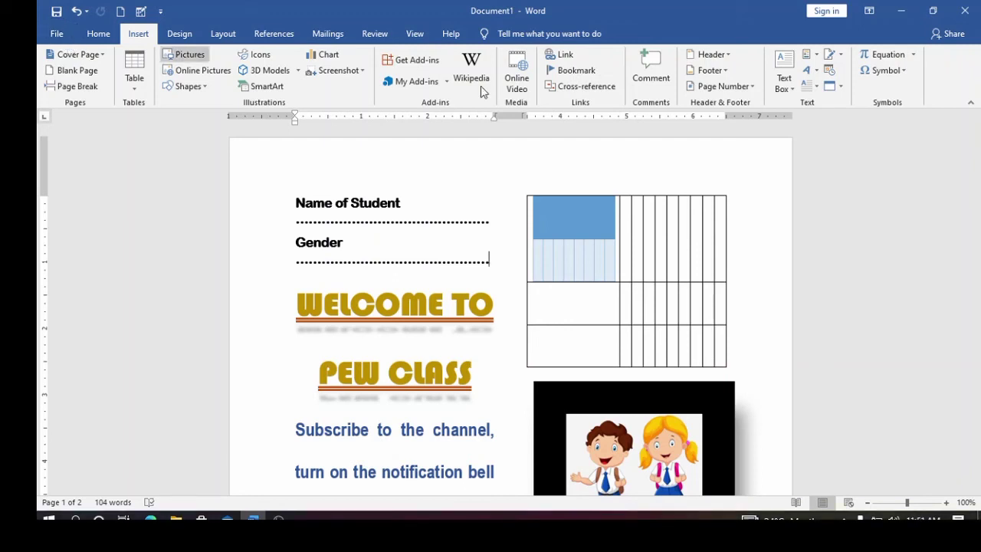
Add a line reading "Save as" after "comment section" at the document's end, and an indented "save" on the line below.
{"action": "scroll", "coordinate": [494, 367], "scroll_direction": "down", "scroll_amount": 10}
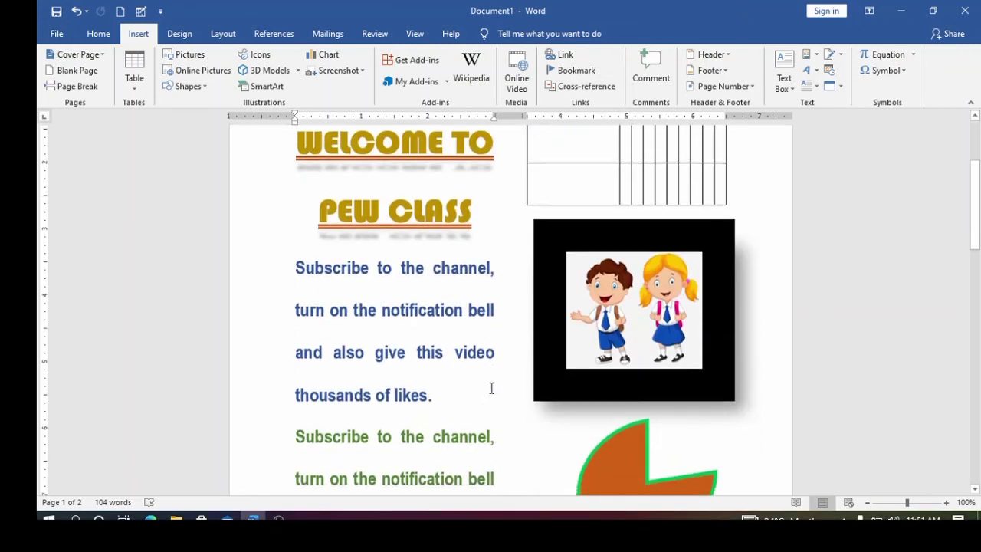
{"action": "scroll", "coordinate": [495, 435], "scroll_direction": "down", "scroll_amount": 6}
{"action": "scroll", "coordinate": [494, 433], "scroll_direction": "up", "scroll_amount": 7}
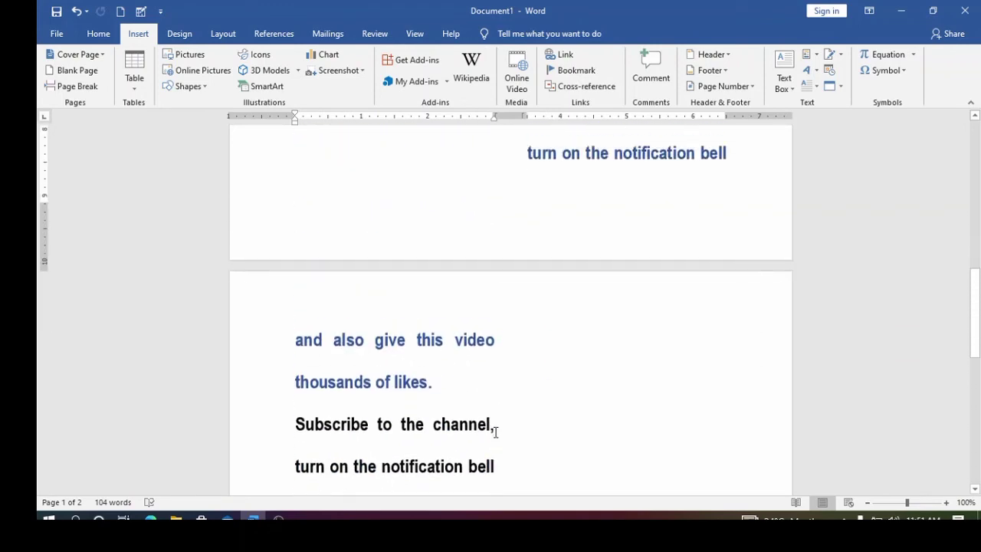
{"action": "scroll", "coordinate": [506, 440], "scroll_direction": "down", "scroll_amount": 11}
{"action": "left_click", "coordinate": [430, 338]}
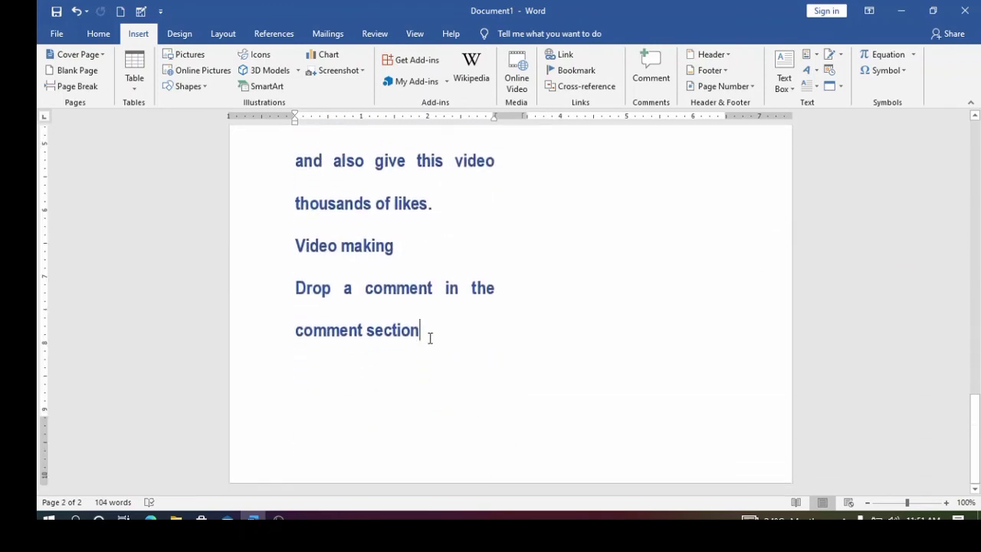
{"action": "key", "text": "Return"}
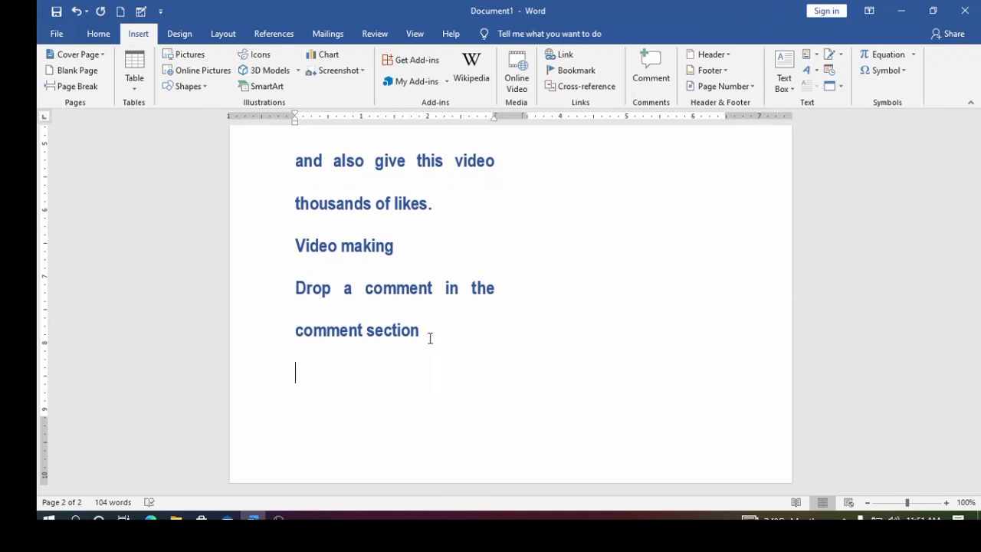
{"action": "type", "text": "Save as"}
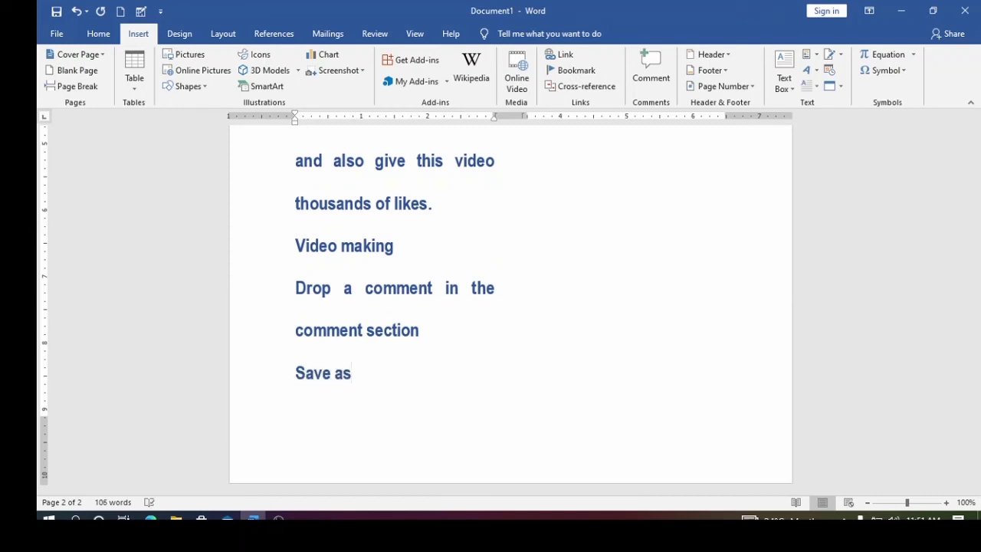
{"action": "scroll", "coordinate": [594, 150], "scroll_direction": "up", "scroll_amount": 4}
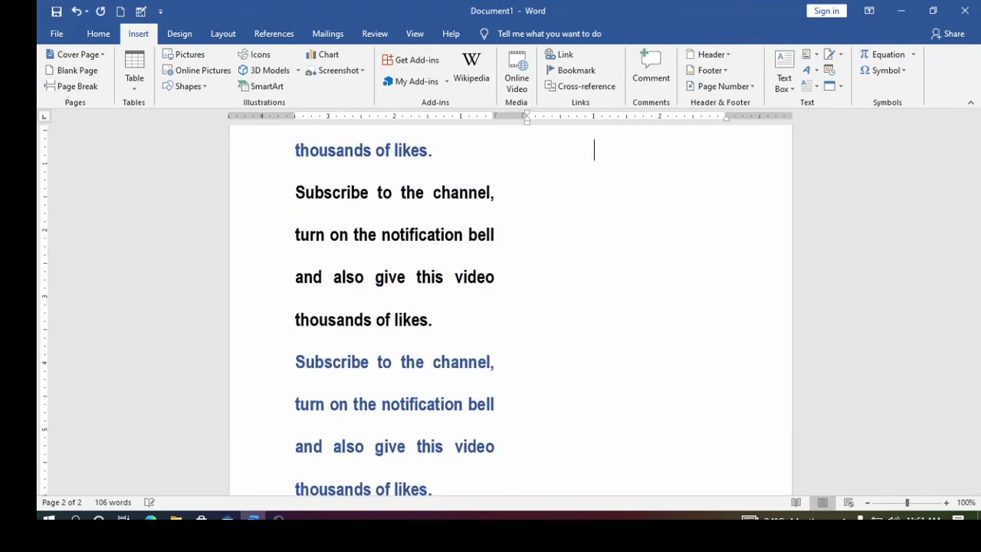
{"action": "scroll", "coordinate": [588, 151], "scroll_direction": "down", "scroll_amount": 3}
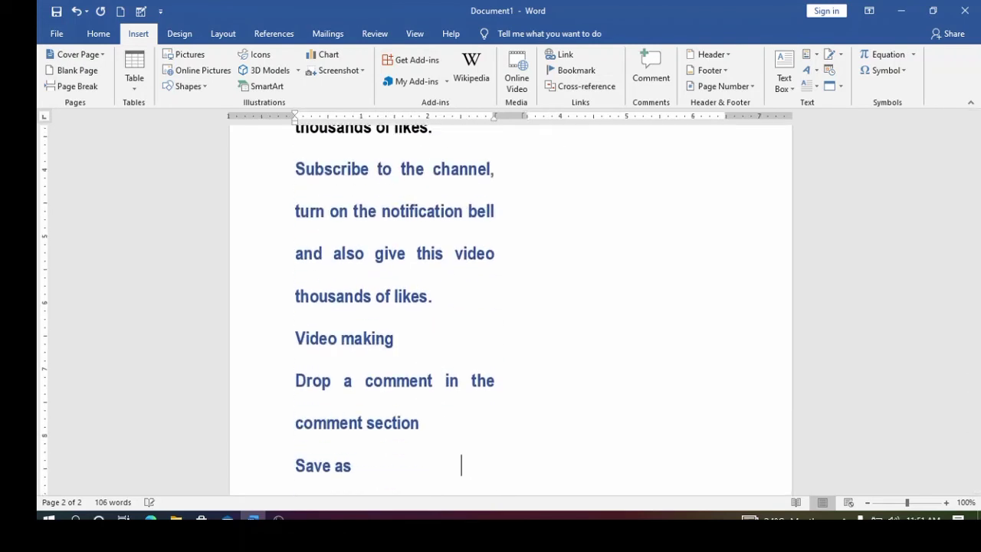
{"action": "type", "text": "ave"}
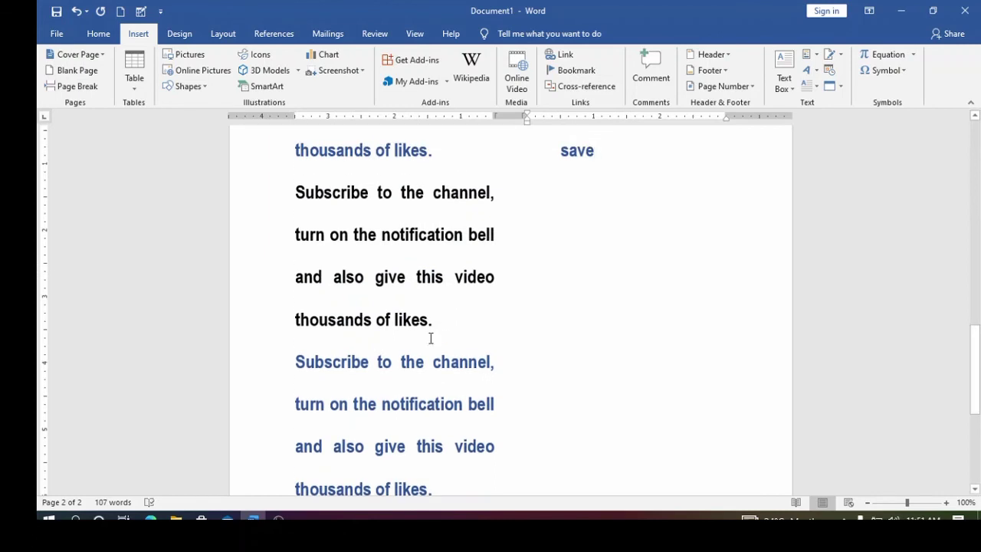
Set the font color of "Save as" on the second page to the standard purple.
{"action": "scroll", "coordinate": [431, 338], "scroll_direction": "down", "scroll_amount": 5}
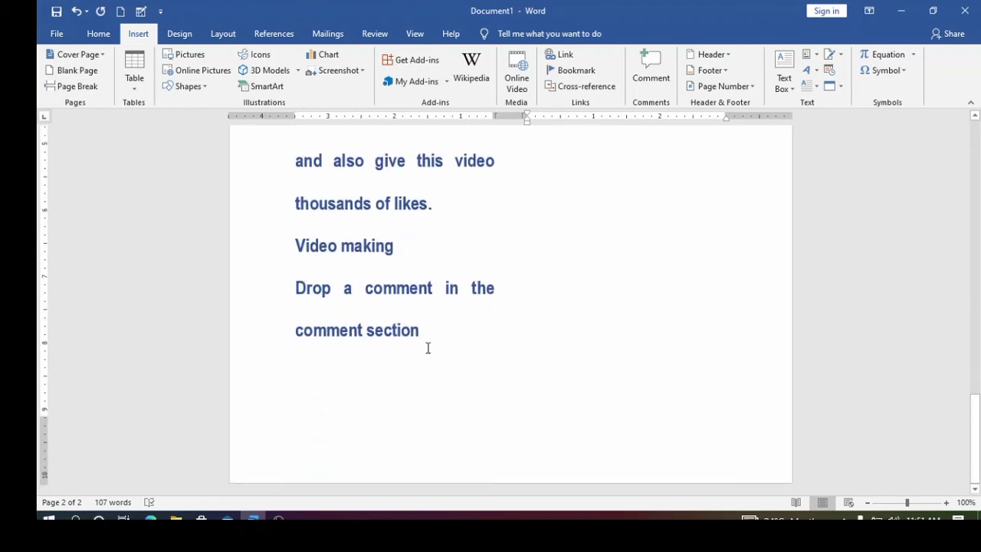
{"action": "scroll", "coordinate": [428, 348], "scroll_direction": "up", "scroll_amount": 9}
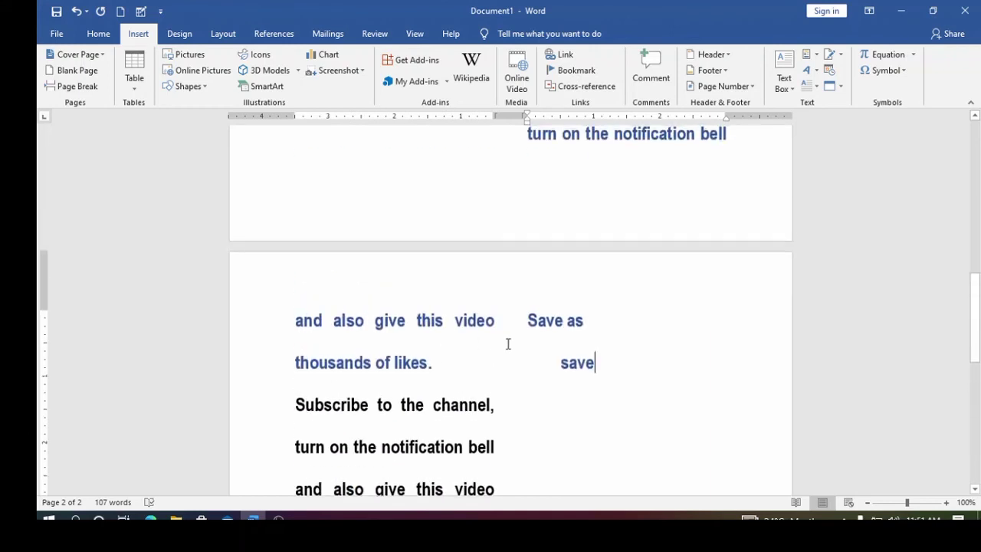
{"action": "left_click_drag", "start_coordinate": [582, 320], "coordinate": [528, 321]}
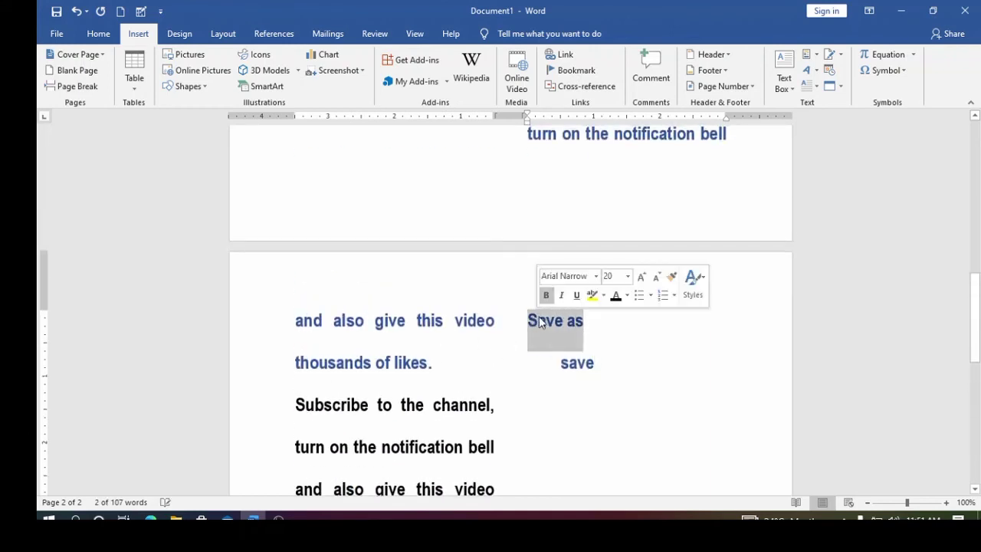
{"action": "left_click", "coordinate": [626, 296]}
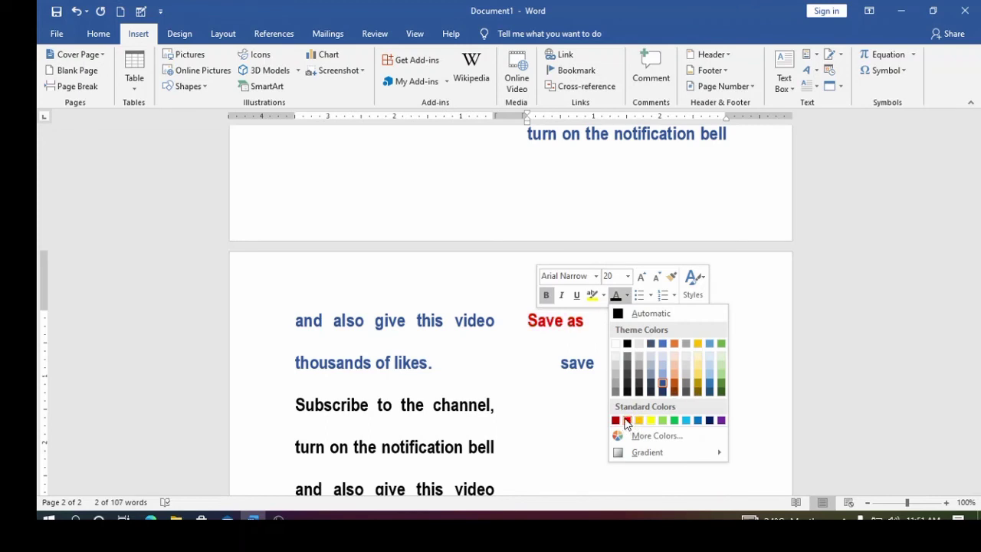
{"action": "left_click", "coordinate": [721, 420]}
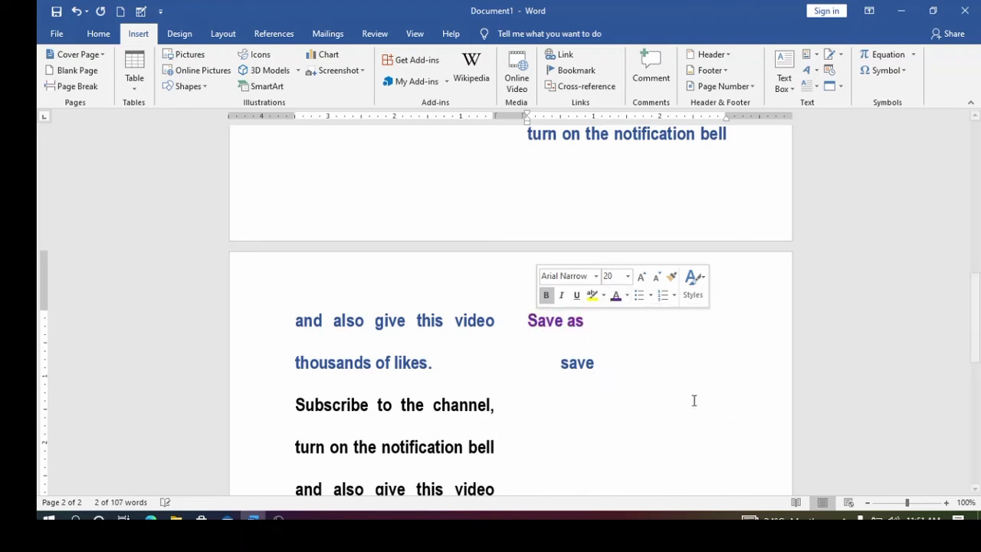
Enlarge the purple "Save as" text by seven font size increments so that it spans the column.
{"action": "left_click_drag", "start_coordinate": [592, 320], "coordinate": [523, 327]}
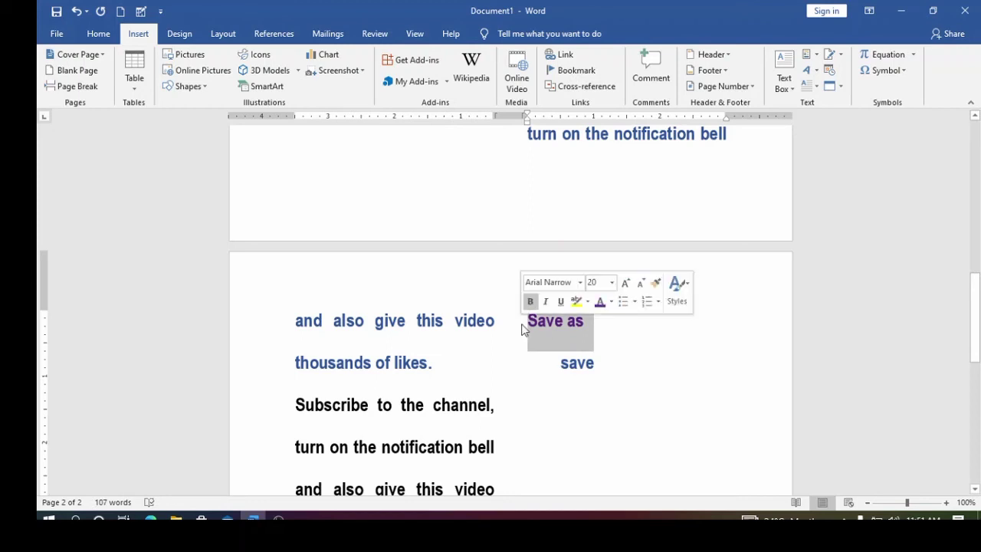
{"action": "left_click", "coordinate": [627, 285]}
{"action": "left_click", "coordinate": [626, 284]}
{"action": "left_click", "coordinate": [627, 284]}
{"action": "left_click", "coordinate": [626, 284]}
{"action": "left_click", "coordinate": [627, 284]}
{"action": "left_click", "coordinate": [627, 285]}
{"action": "left_click", "coordinate": [627, 284]}
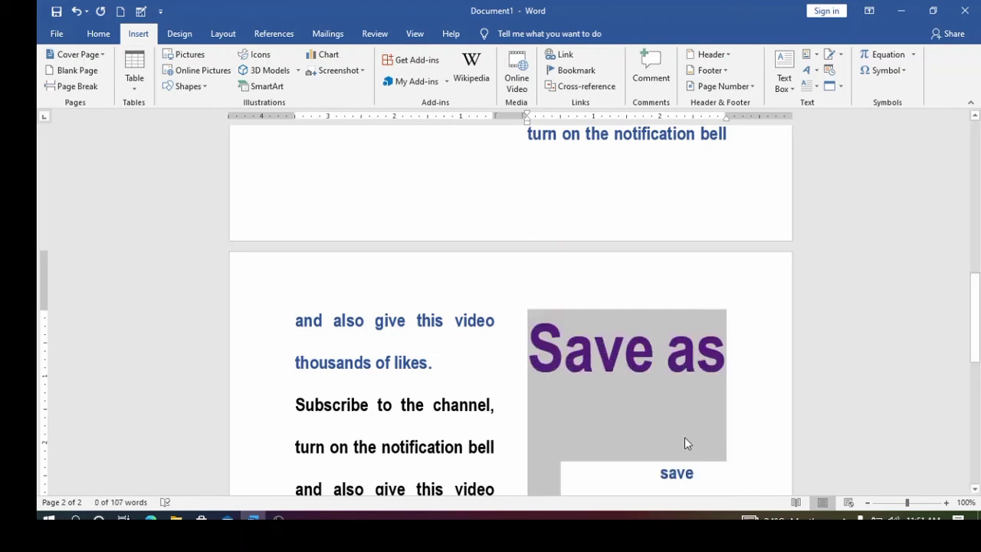
Increase the font size of the word "save" below "Save as" to 72.
{"action": "left_click_drag", "start_coordinate": [700, 481], "coordinate": [657, 462]}
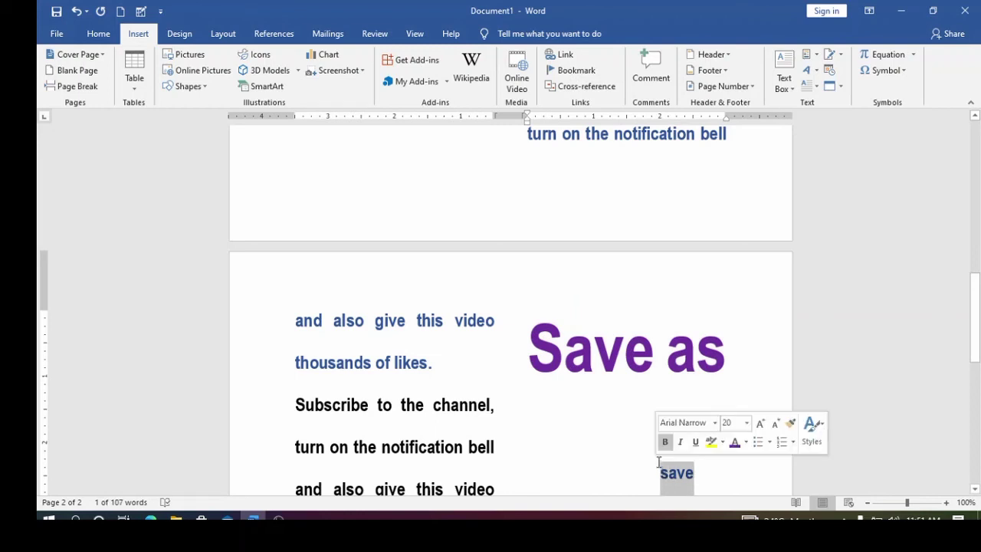
{"action": "left_click", "coordinate": [760, 425]}
{"action": "left_click", "coordinate": [760, 424]}
{"action": "left_click", "coordinate": [760, 424]}
{"action": "left_click", "coordinate": [760, 424]}
{"action": "left_click", "coordinate": [760, 425]}
{"action": "left_click", "coordinate": [760, 424]}
{"action": "left_click", "coordinate": [760, 424]}
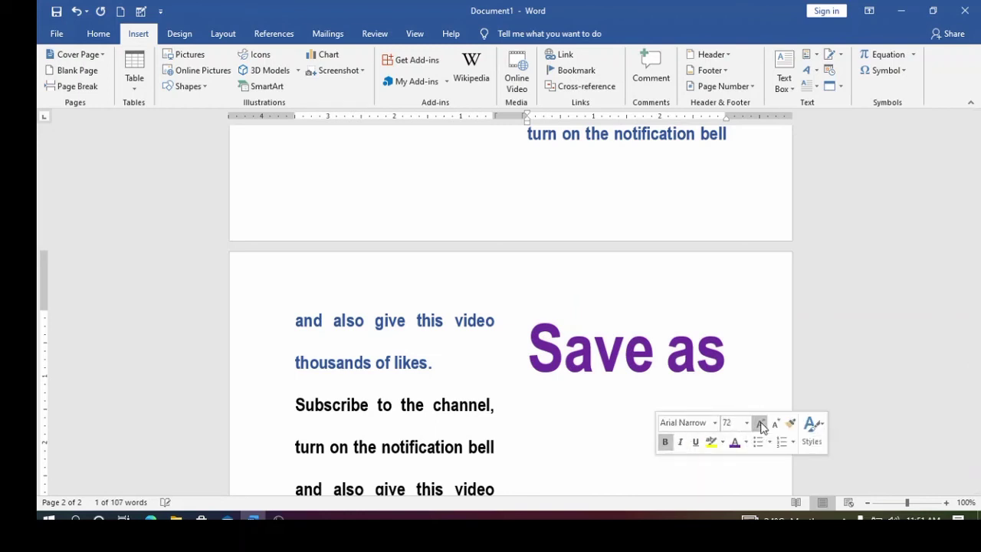
Start saving the document under a new name in the Desktop folder on this PC.
{"action": "scroll", "coordinate": [762, 429], "scroll_direction": "down", "scroll_amount": 3}
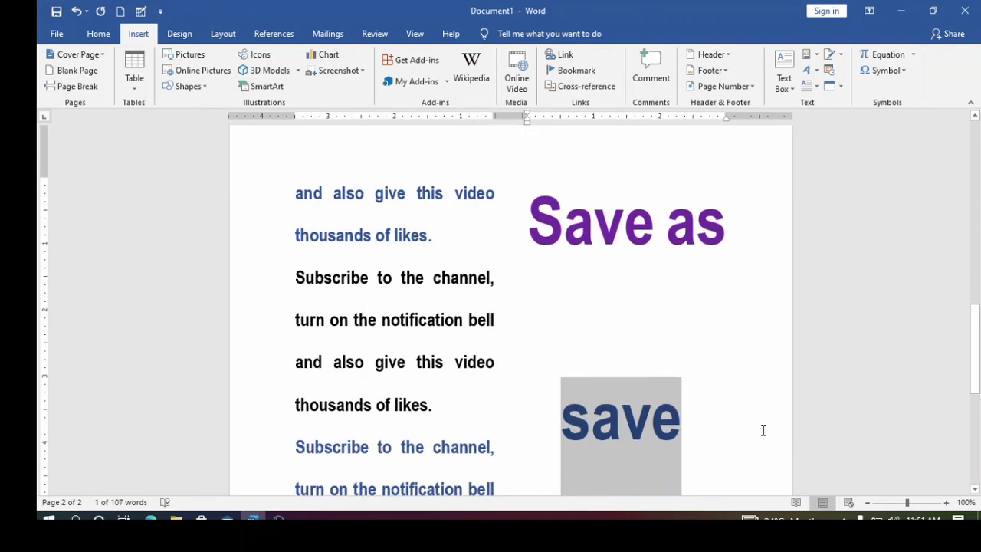
{"action": "left_click", "coordinate": [626, 426]}
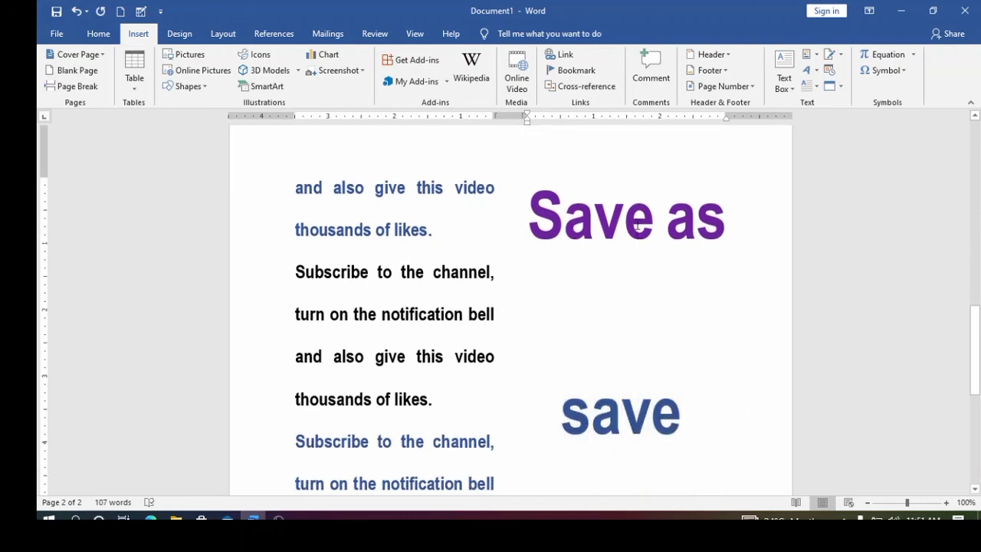
{"action": "left_click", "coordinate": [67, 35]}
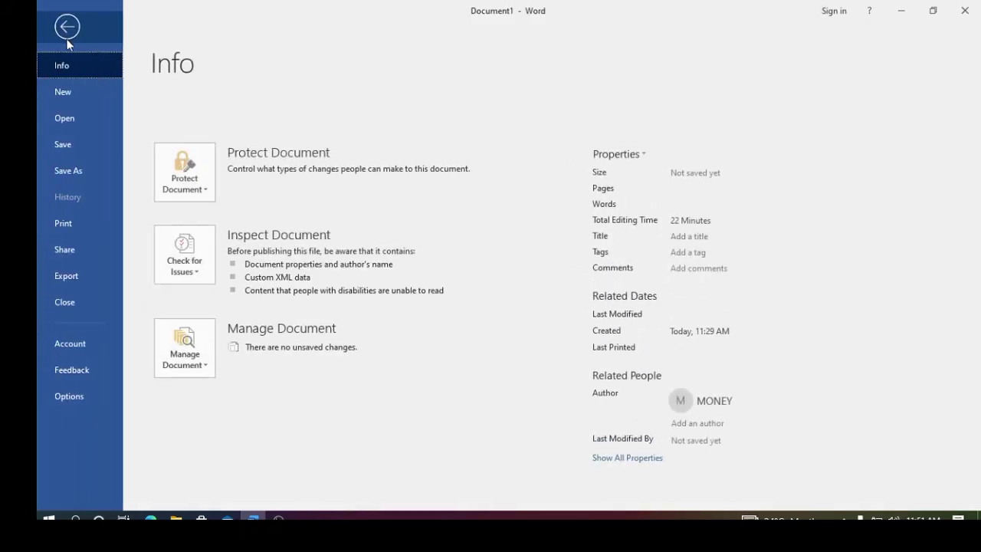
{"action": "left_click", "coordinate": [73, 174]}
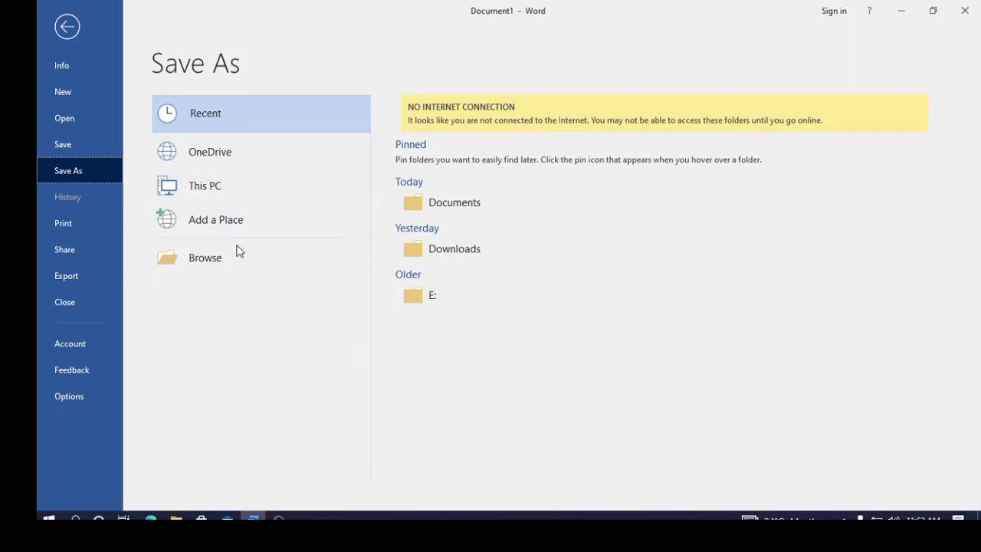
{"action": "left_click", "coordinate": [209, 192]}
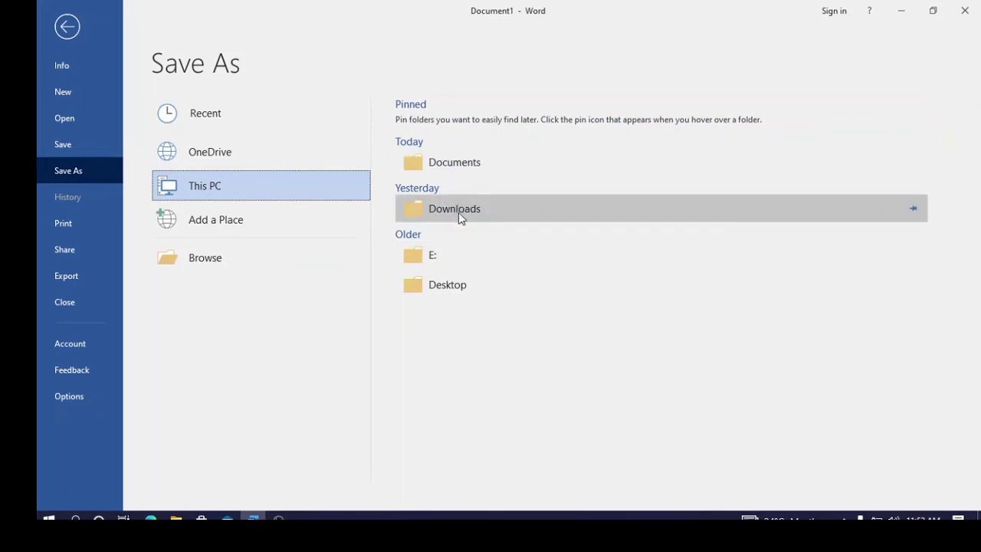
{"action": "left_click", "coordinate": [453, 290]}
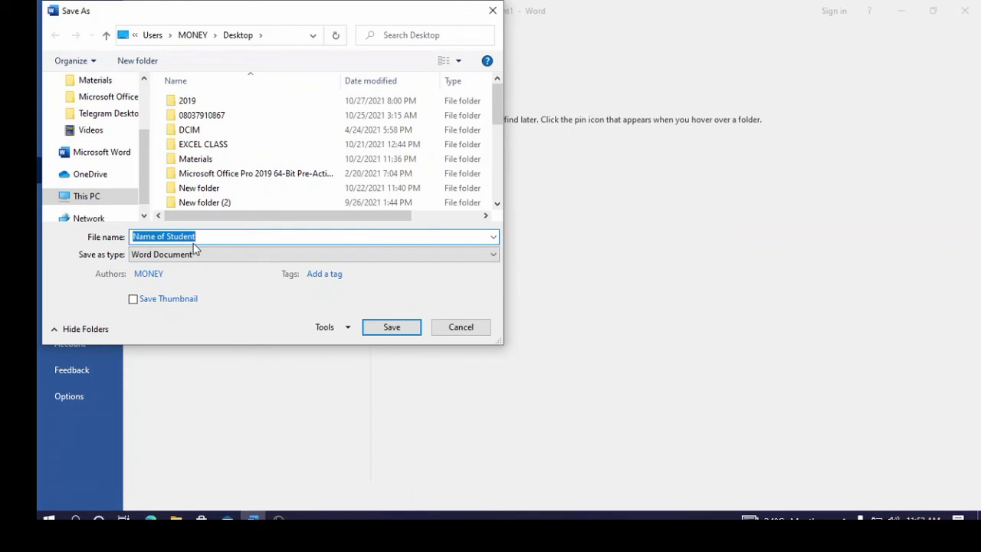
Name the file MICROSOFT WORD TUTORIAL, keep the Word Document file type, and save it.
{"action": "type", "text": "pe"}
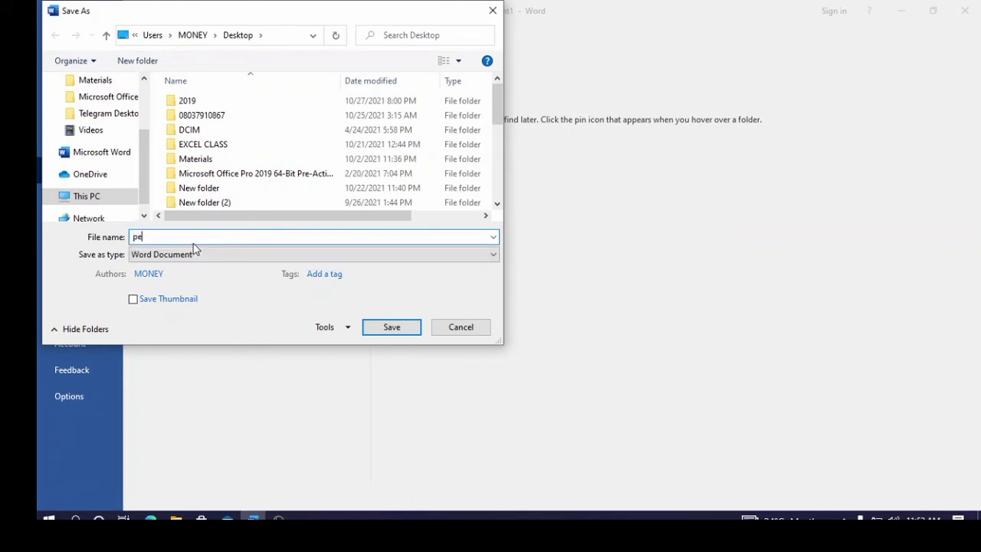
{"action": "key", "text": "BackSpace"}
{"action": "key", "text": "BackSpace"}
{"action": "type", "text": "MICROSOFT"}
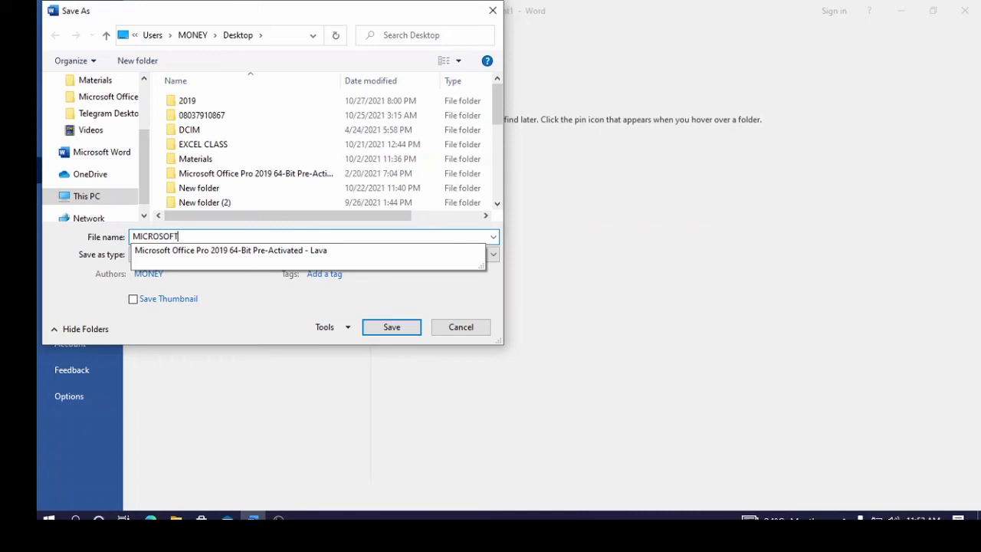
{"action": "type", "text": " WORD TUTORIAL"}
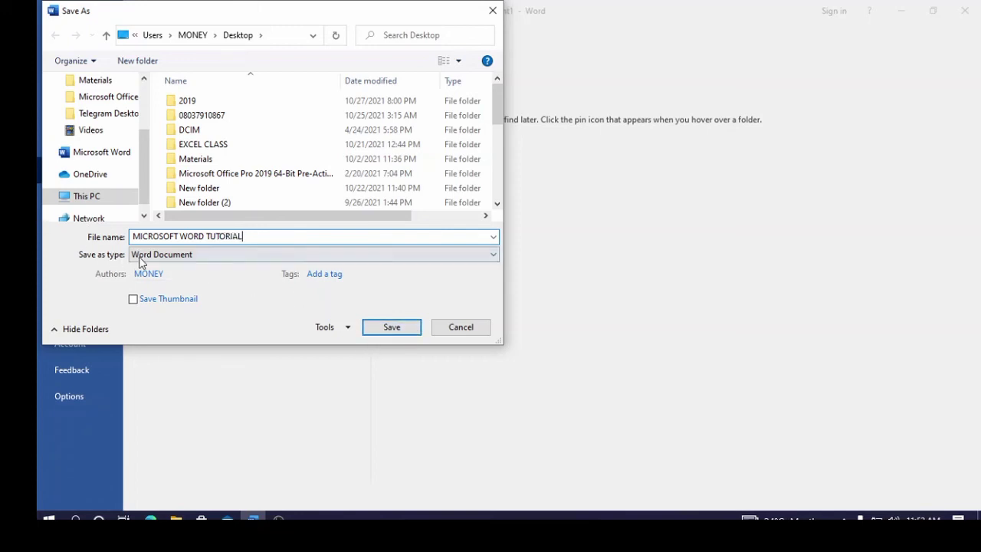
{"action": "left_click", "coordinate": [493, 254]}
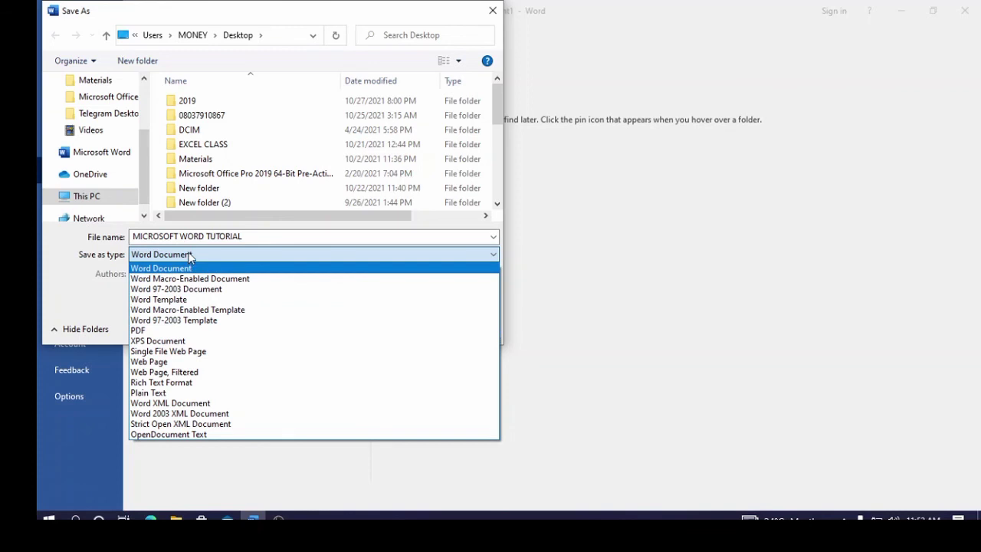
{"action": "left_click", "coordinate": [476, 267]}
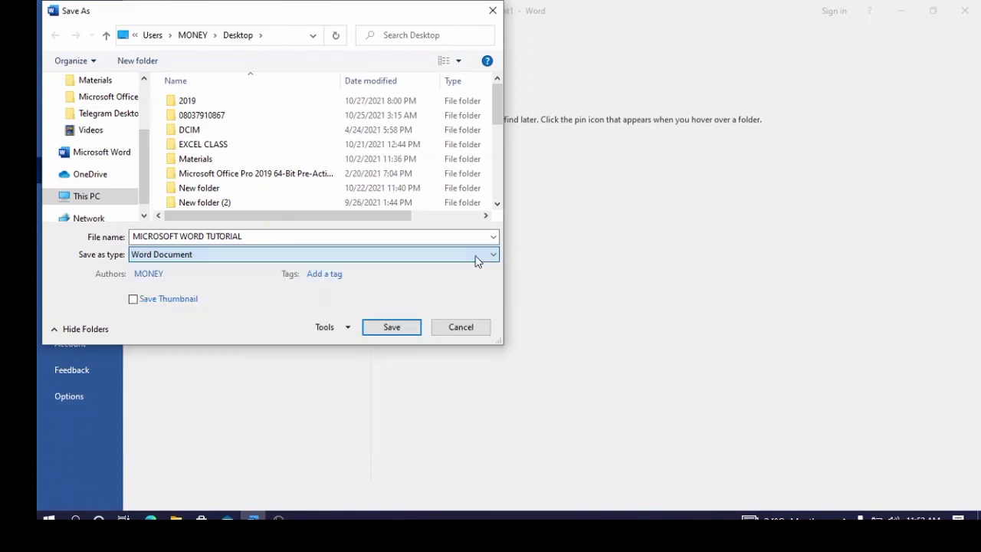
{"action": "left_click", "coordinate": [392, 327]}
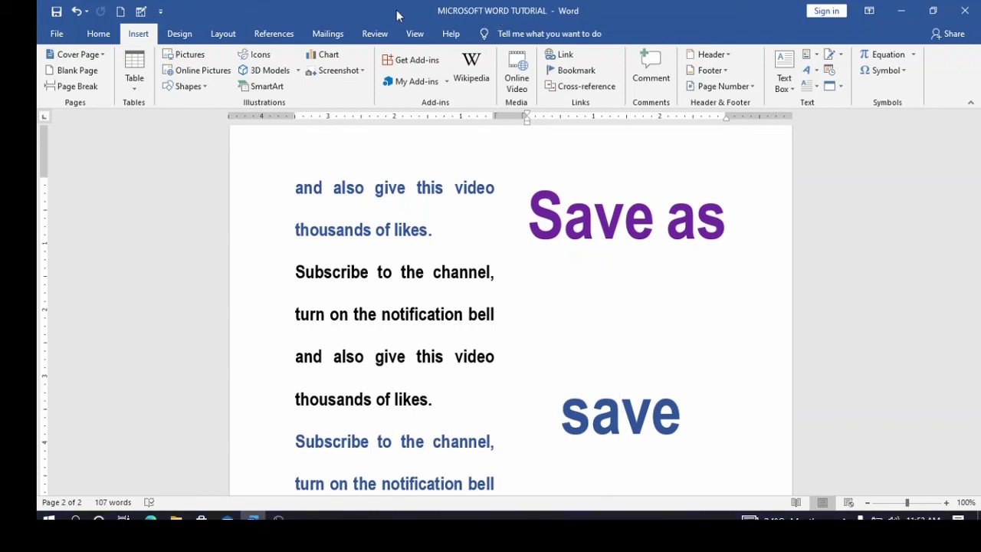
Insert WordArt in the blue shadowed style from the last row and move its placeholder text below the purple "Save as" heading.
{"action": "left_click", "coordinate": [901, 11]}
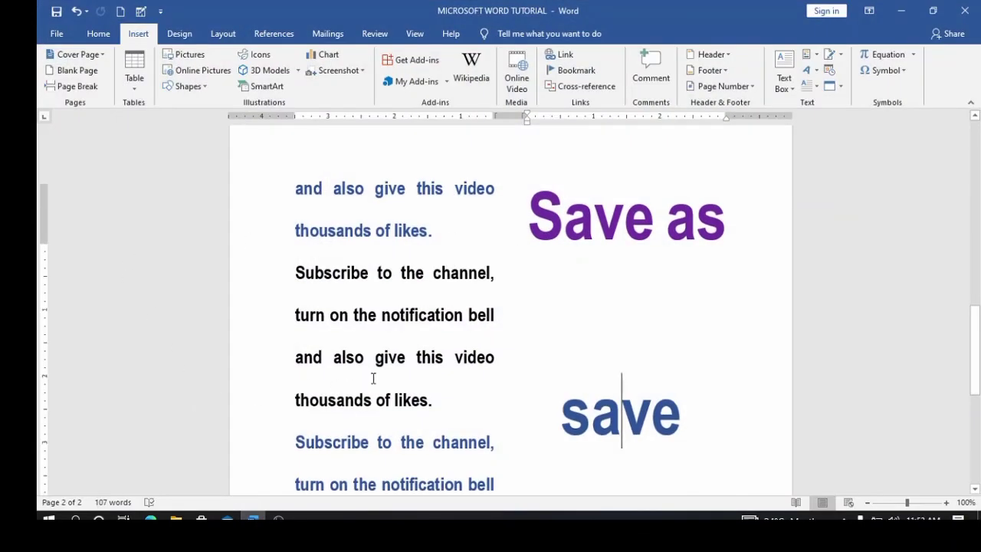
{"action": "scroll", "coordinate": [373, 378], "scroll_direction": "up", "scroll_amount": 15}
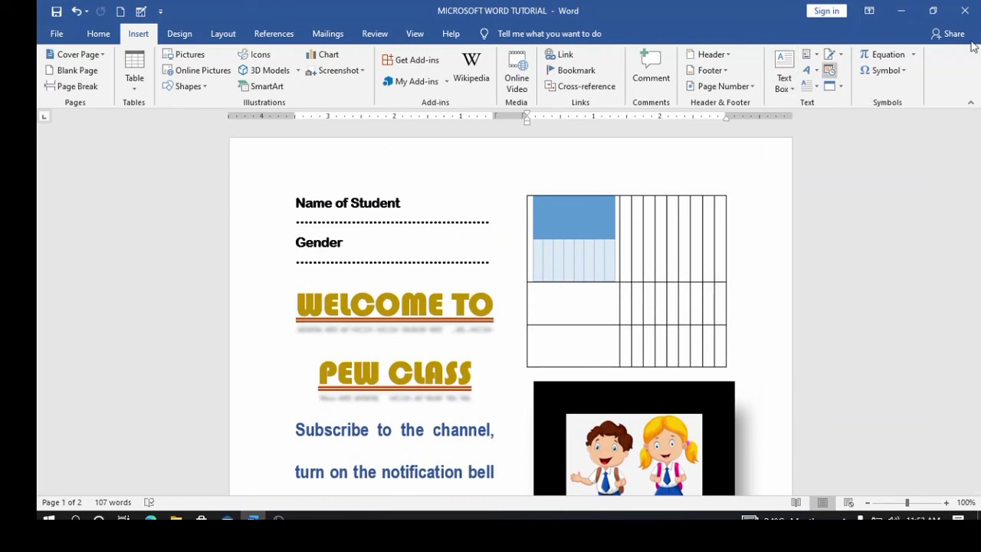
{"action": "left_click", "coordinate": [816, 72]}
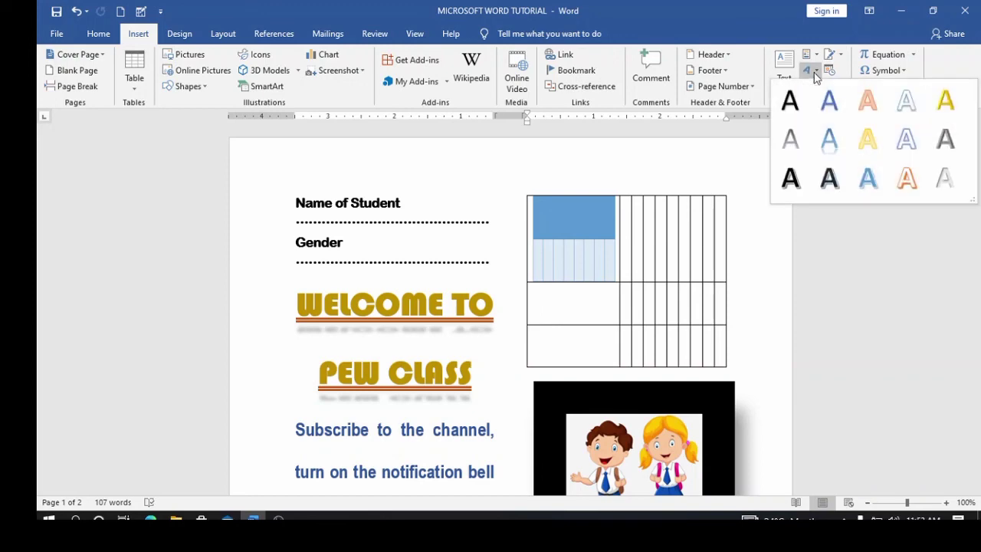
{"action": "left_click", "coordinate": [876, 187]}
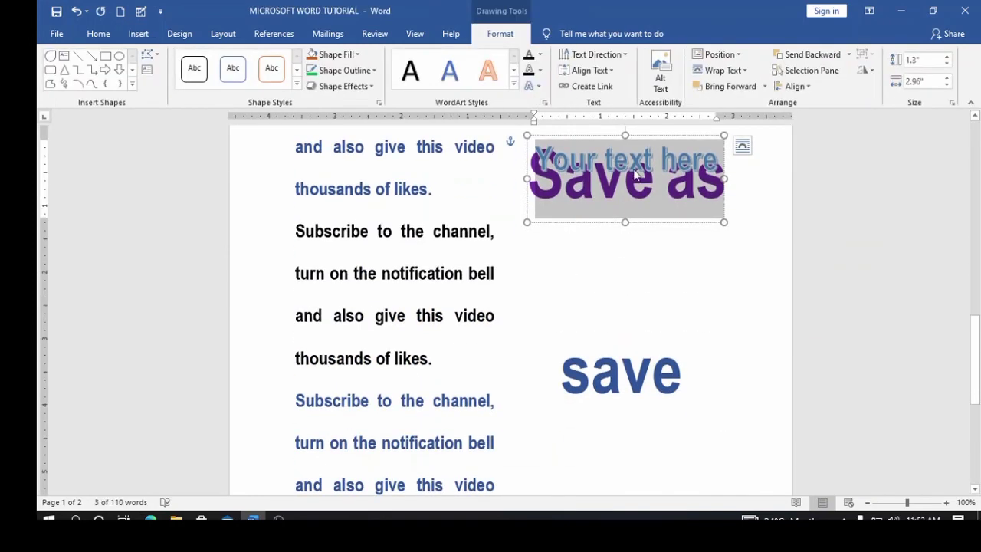
{"action": "left_click_drag", "start_coordinate": [634, 164], "coordinate": [657, 344]}
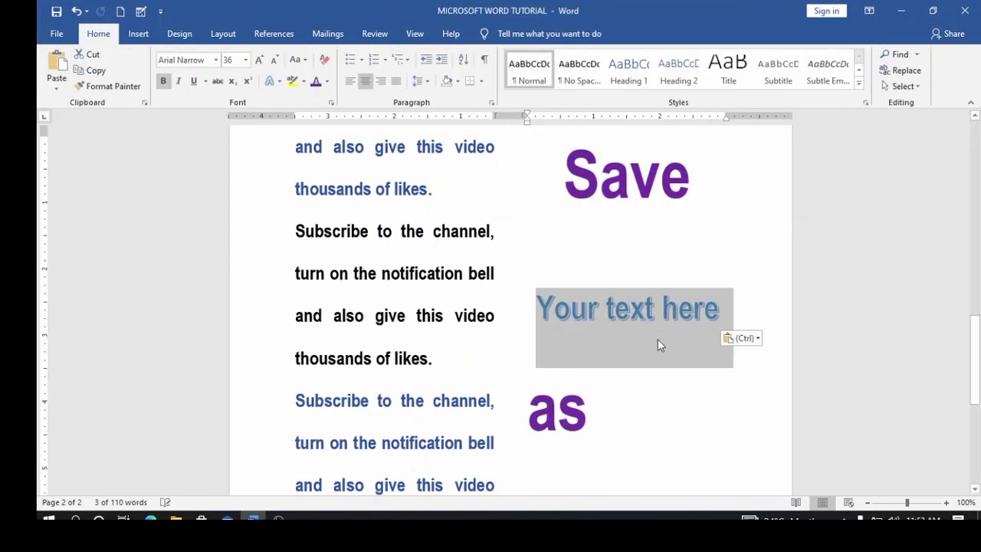
Delete the placeholder "Your text here" between "Save" and "as", and replace the last letter of the purple "Save" with "E".
{"action": "left_click", "coordinate": [676, 239]}
{"action": "left_click", "coordinate": [628, 307]}
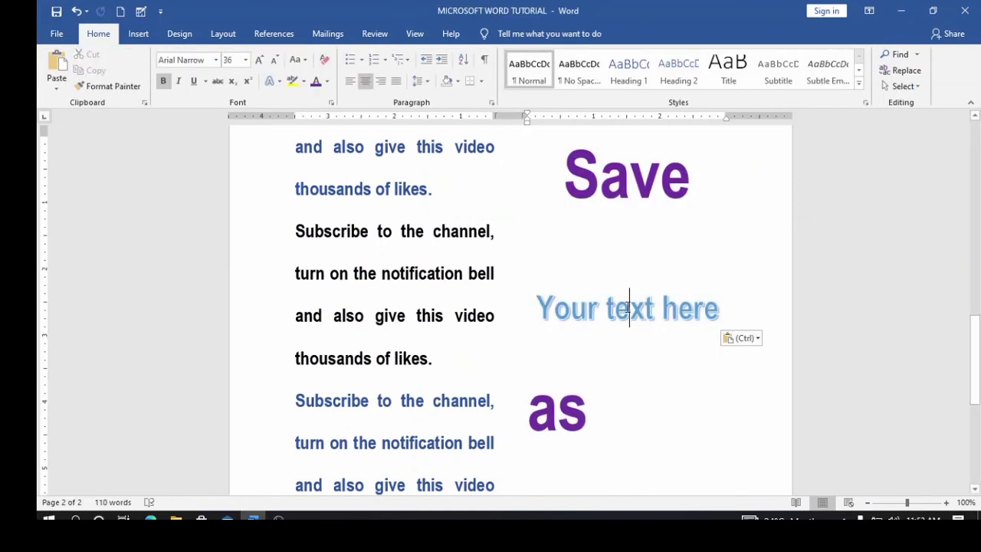
{"action": "double_click", "coordinate": [628, 311]}
{"action": "left_click", "coordinate": [654, 318]}
{"action": "left_click", "coordinate": [696, 304]}
{"action": "key", "text": "BackSpace"}
{"action": "key", "text": "BackSpace"}
{"action": "key", "text": "BackSpace"}
{"action": "key", "text": "BackSpace"}
{"action": "key", "text": "BackSpace"}
{"action": "key", "text": "BackSpace"}
{"action": "key", "text": "BackSpace"}
{"action": "key", "text": "BackSpace"}
{"action": "key", "text": "BackSpace"}
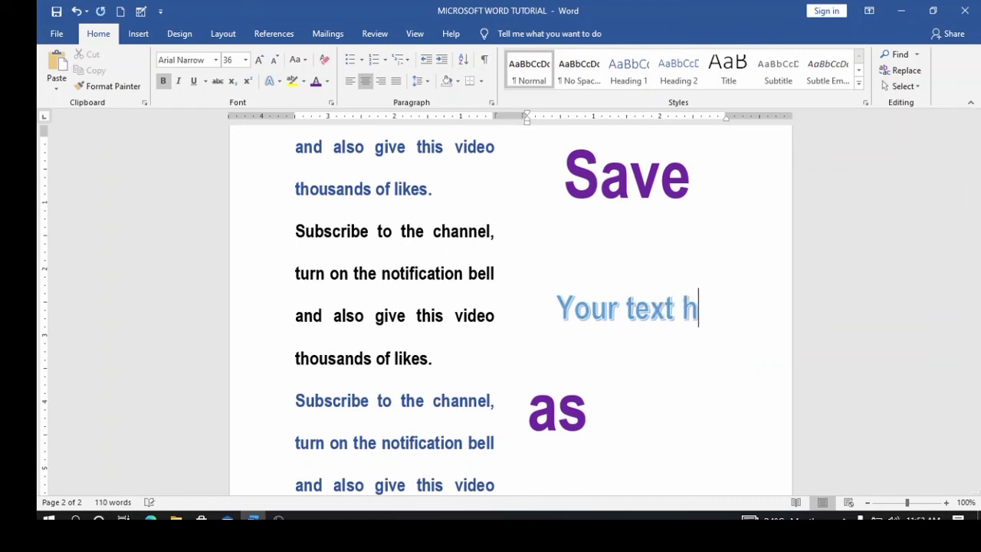
{"action": "key", "text": "BackSpace"}
{"action": "key", "text": "BackSpace"}
{"action": "key", "text": "BackSpace"}
{"action": "key", "text": "BackSpace"}
{"action": "key", "text": "BackSpace"}
{"action": "key", "text": "BackSpace"}
{"action": "key", "text": "BackSpace"}
{"action": "key", "text": "BackSpace"}
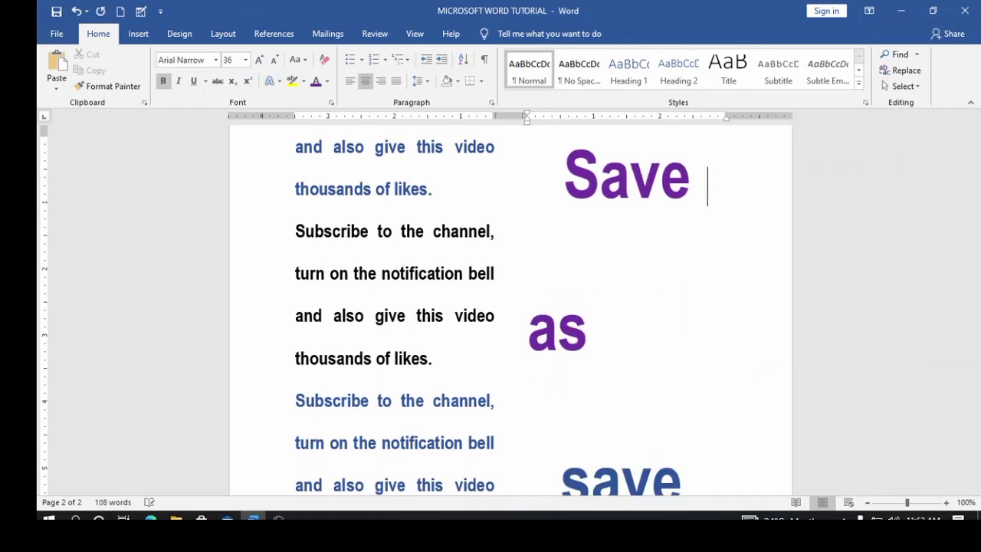
{"action": "type", "text": "E"}
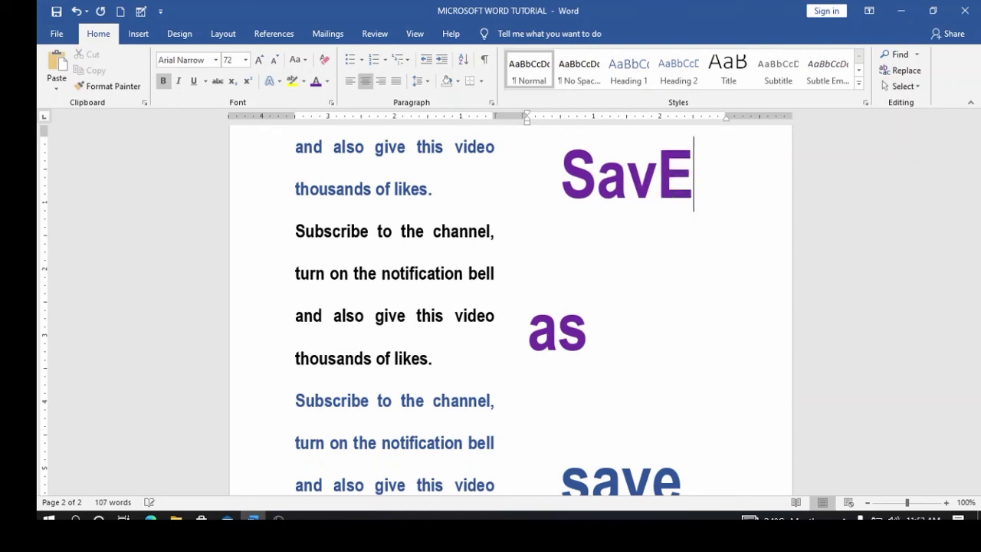